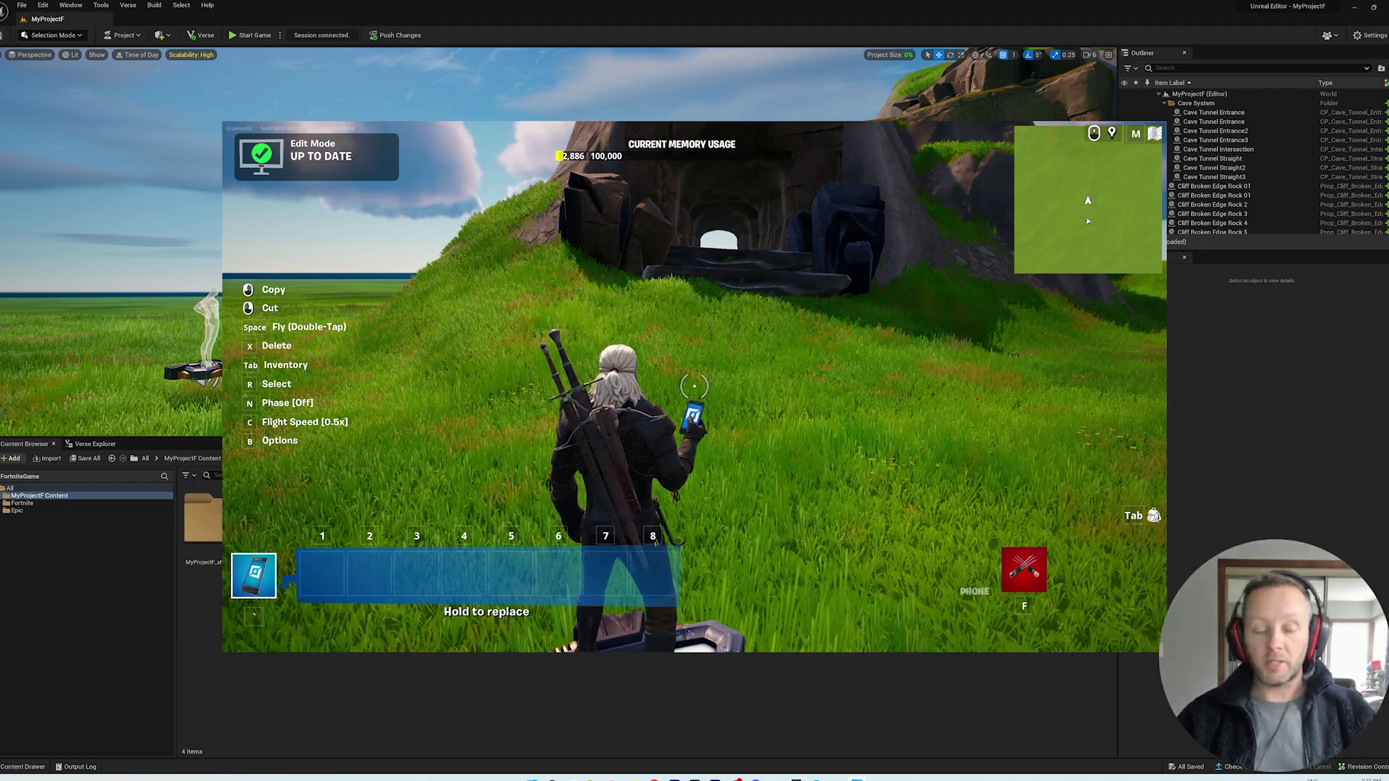
Start the playtest and run up the hill, over the rock, and into the cave tunnel
key(Escape)
click(409, 461)
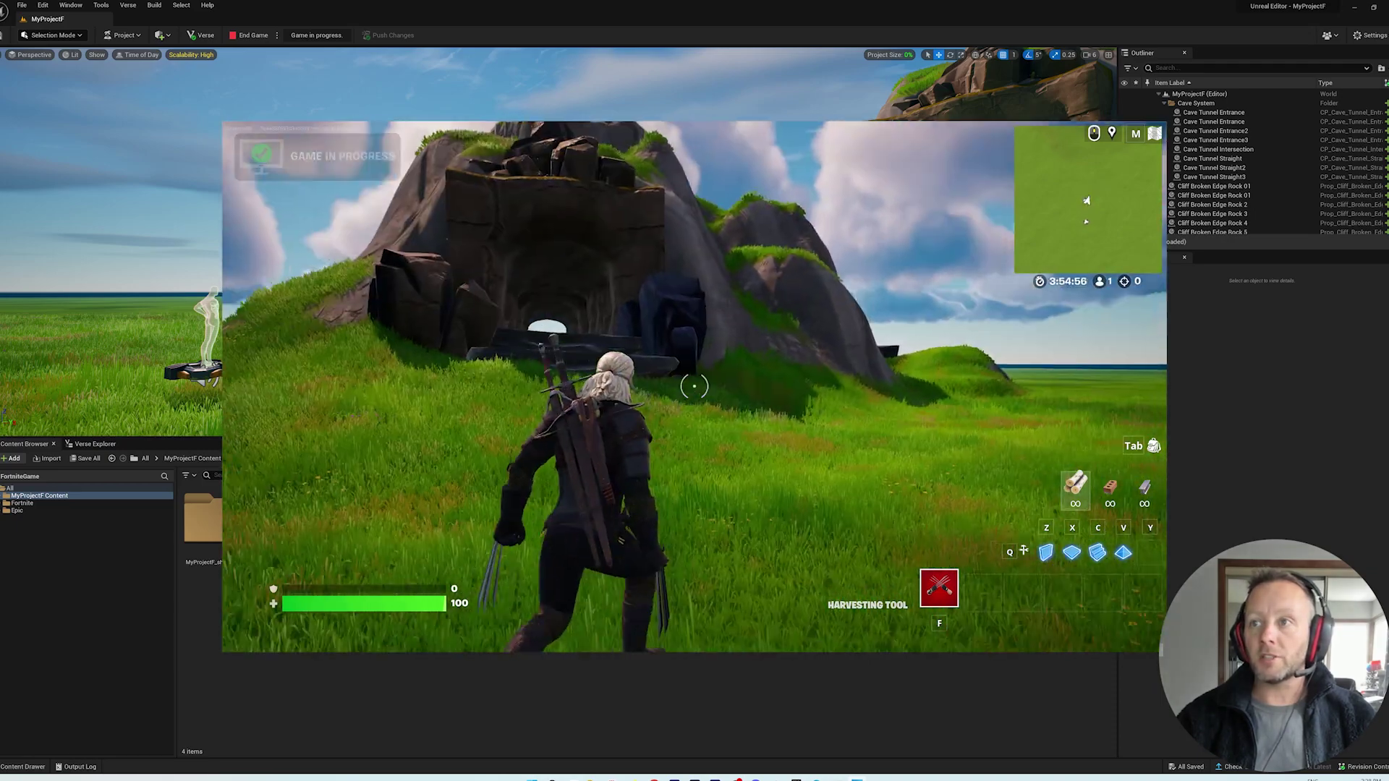
key(w)
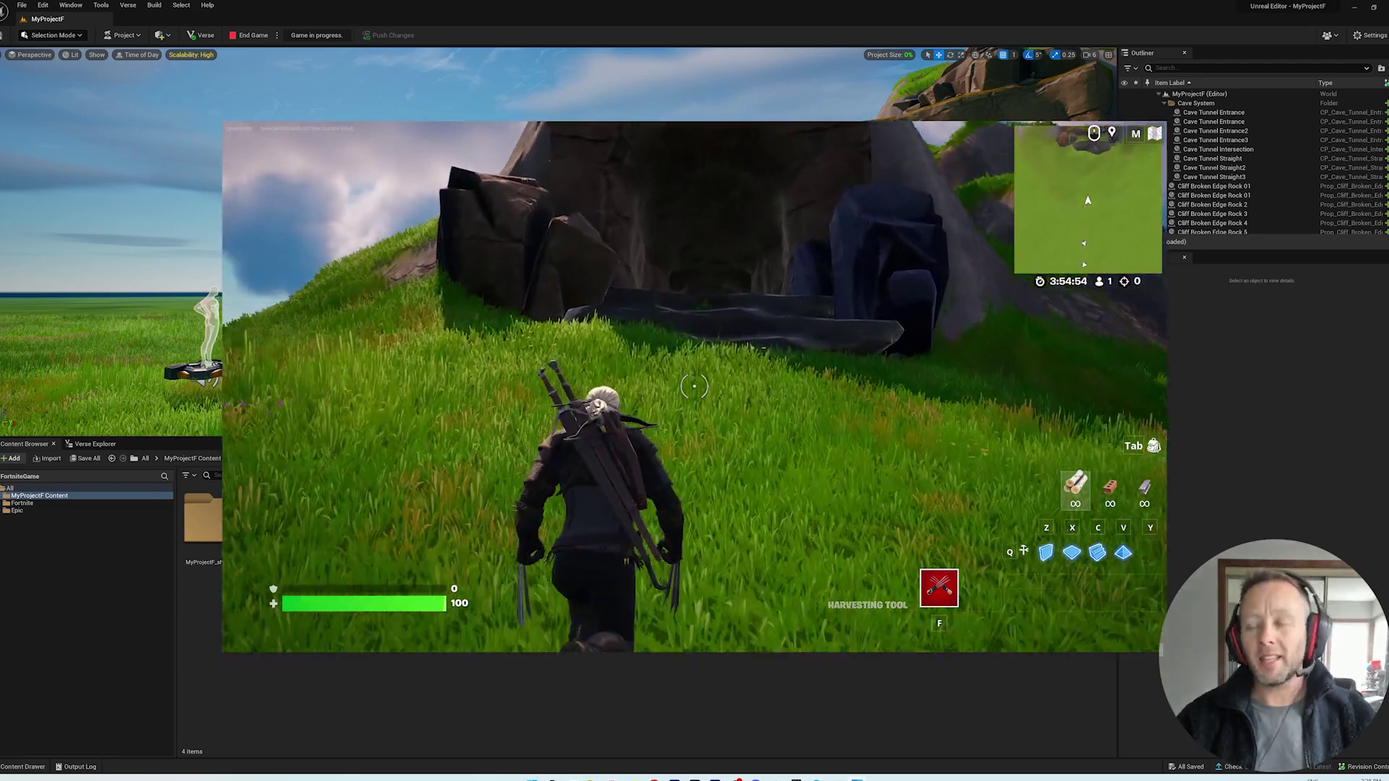
key(w)
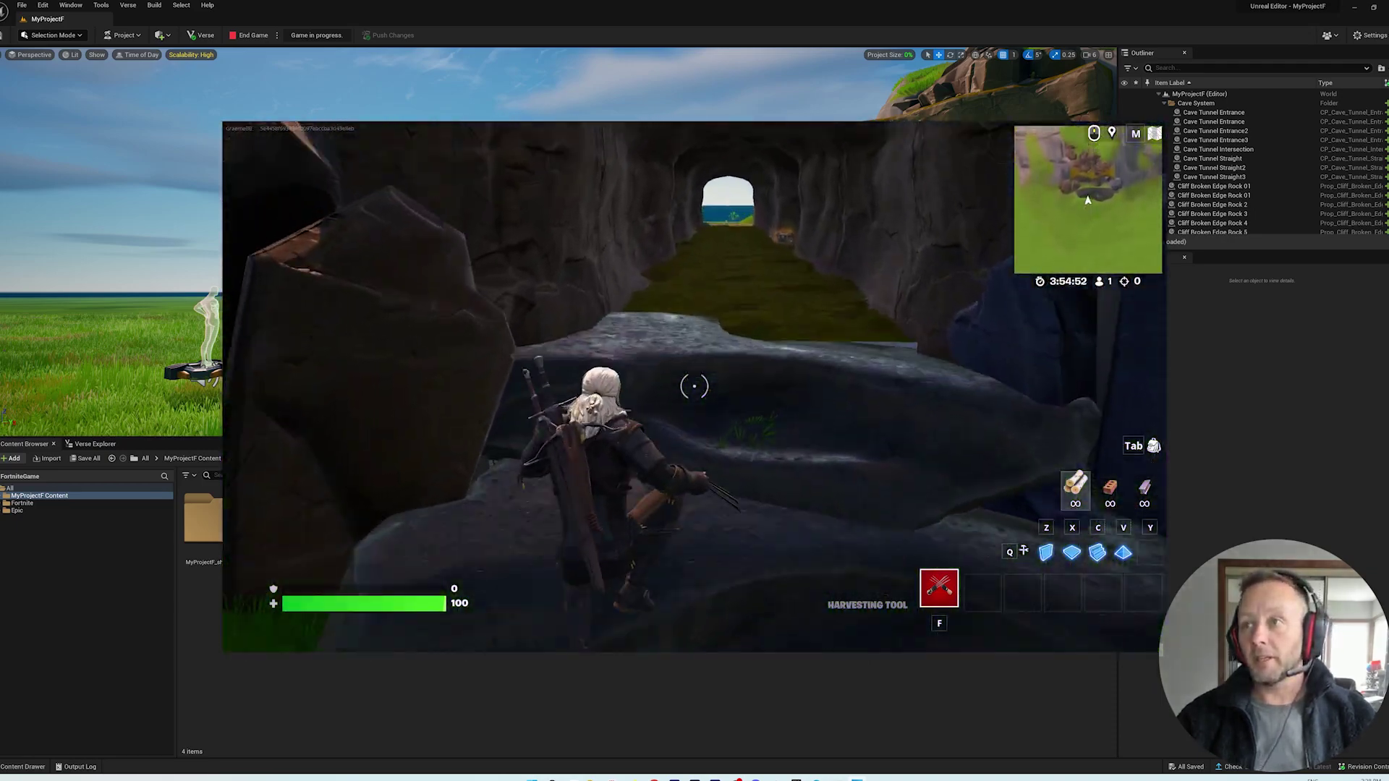
key(w)
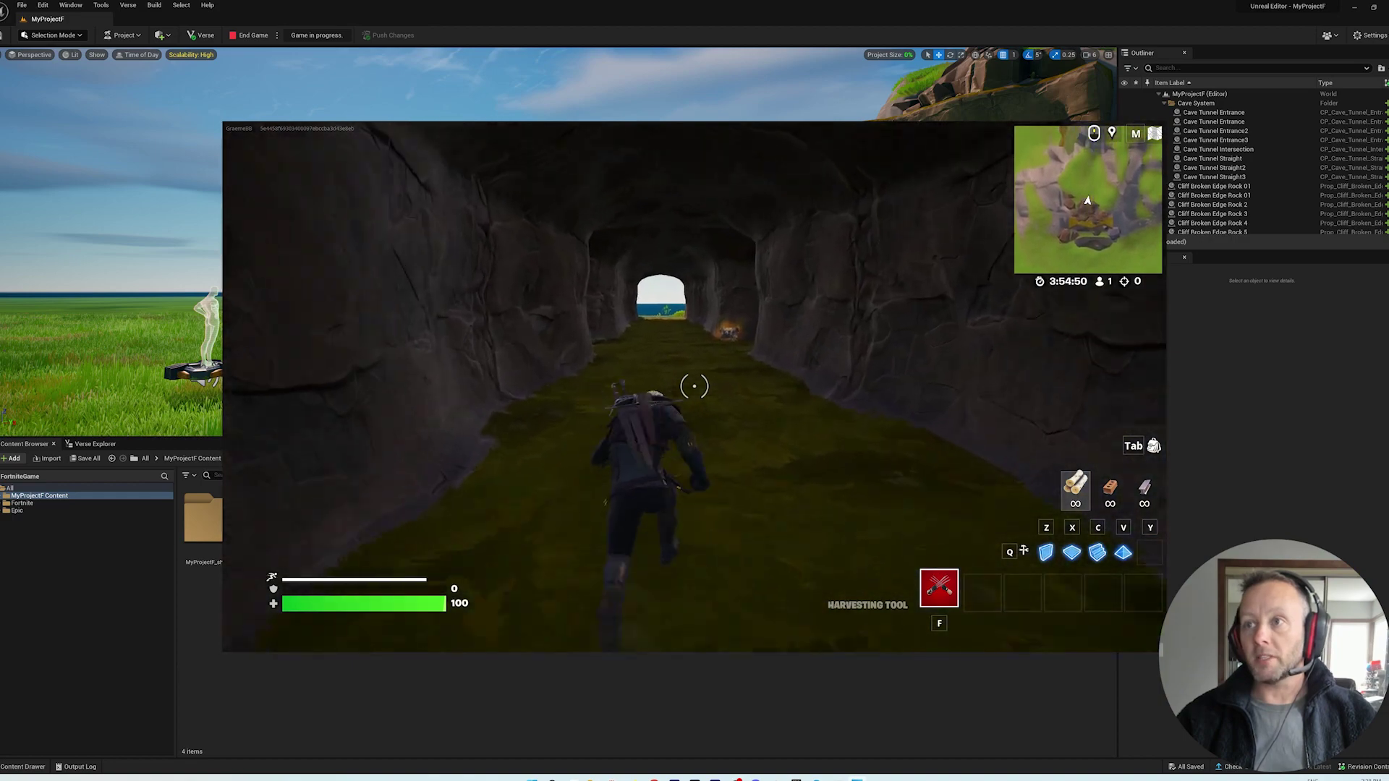
key(w)
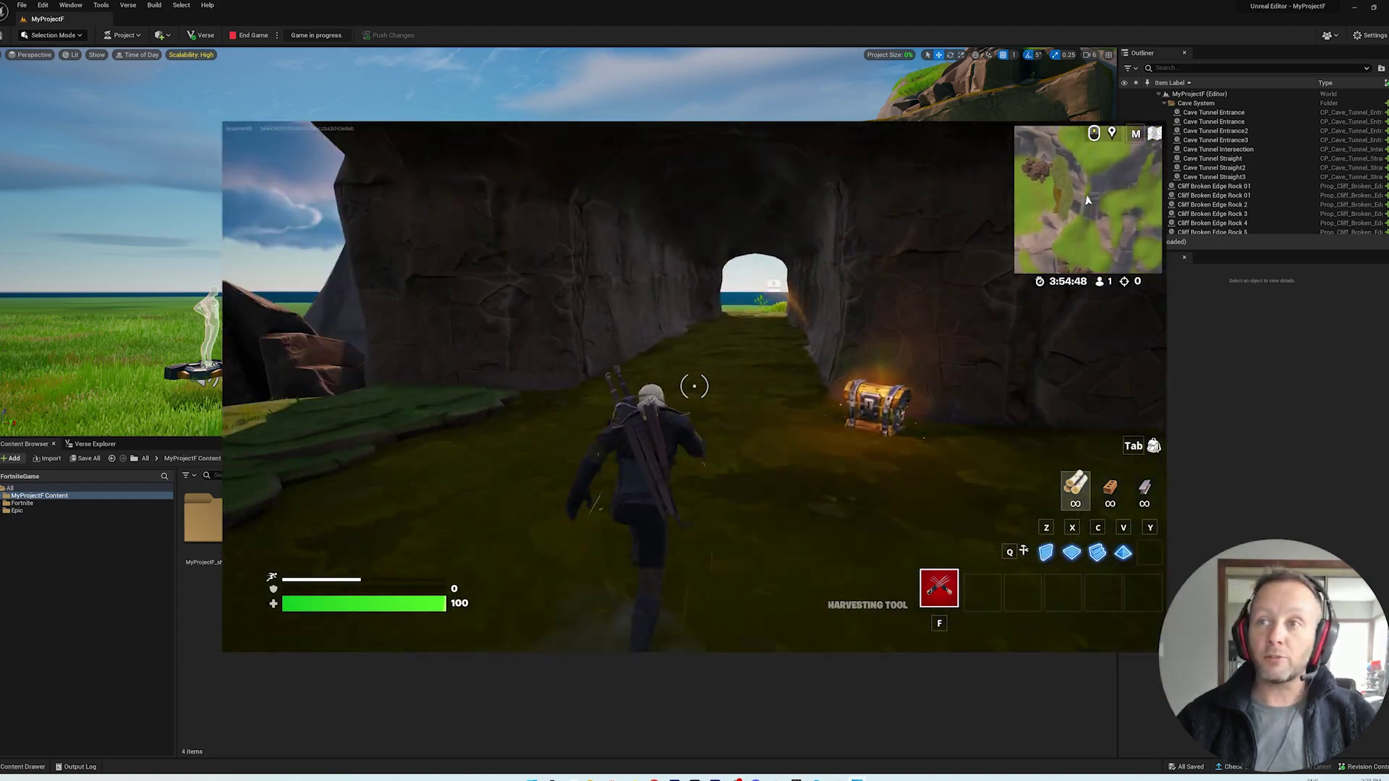
Run through the tunnel, out onto the grass beside the cave, and back inside
key(w)
key(w)
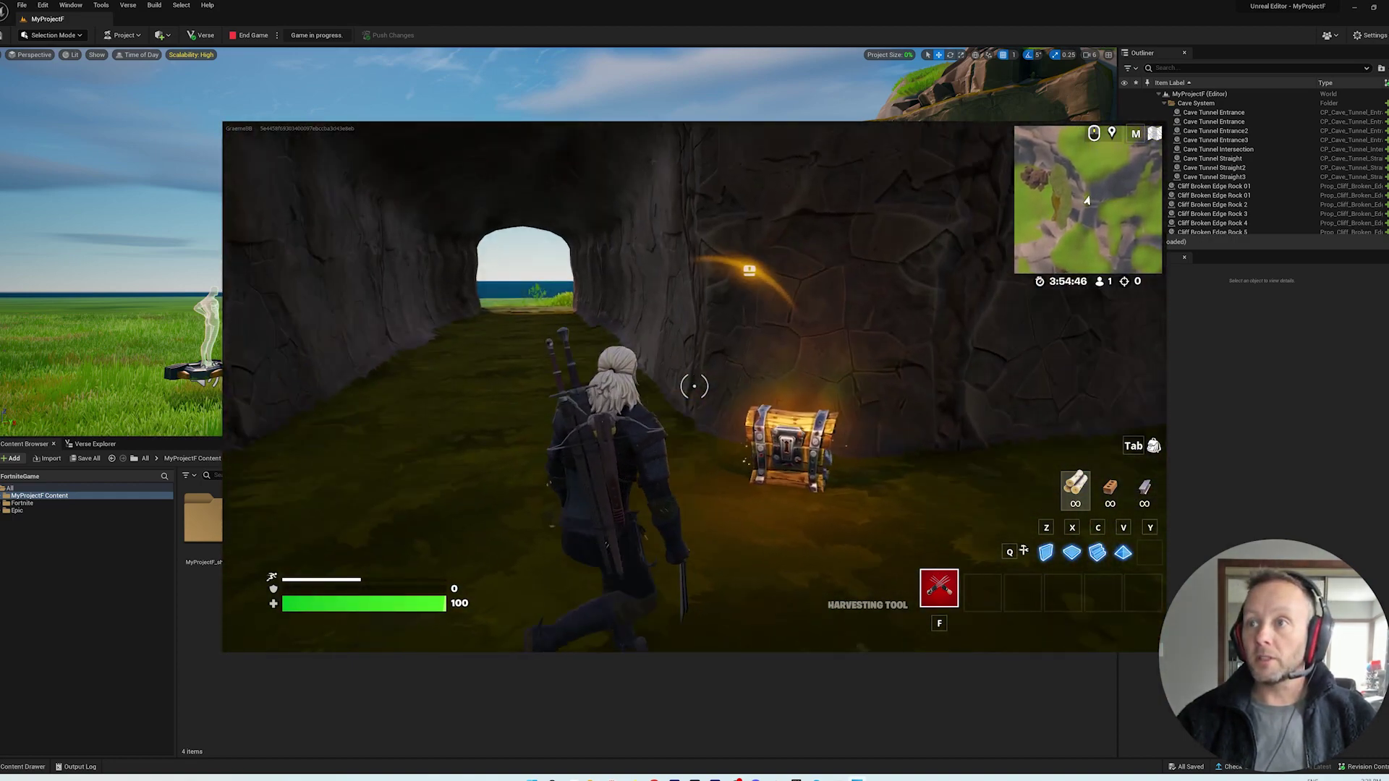
key(w)
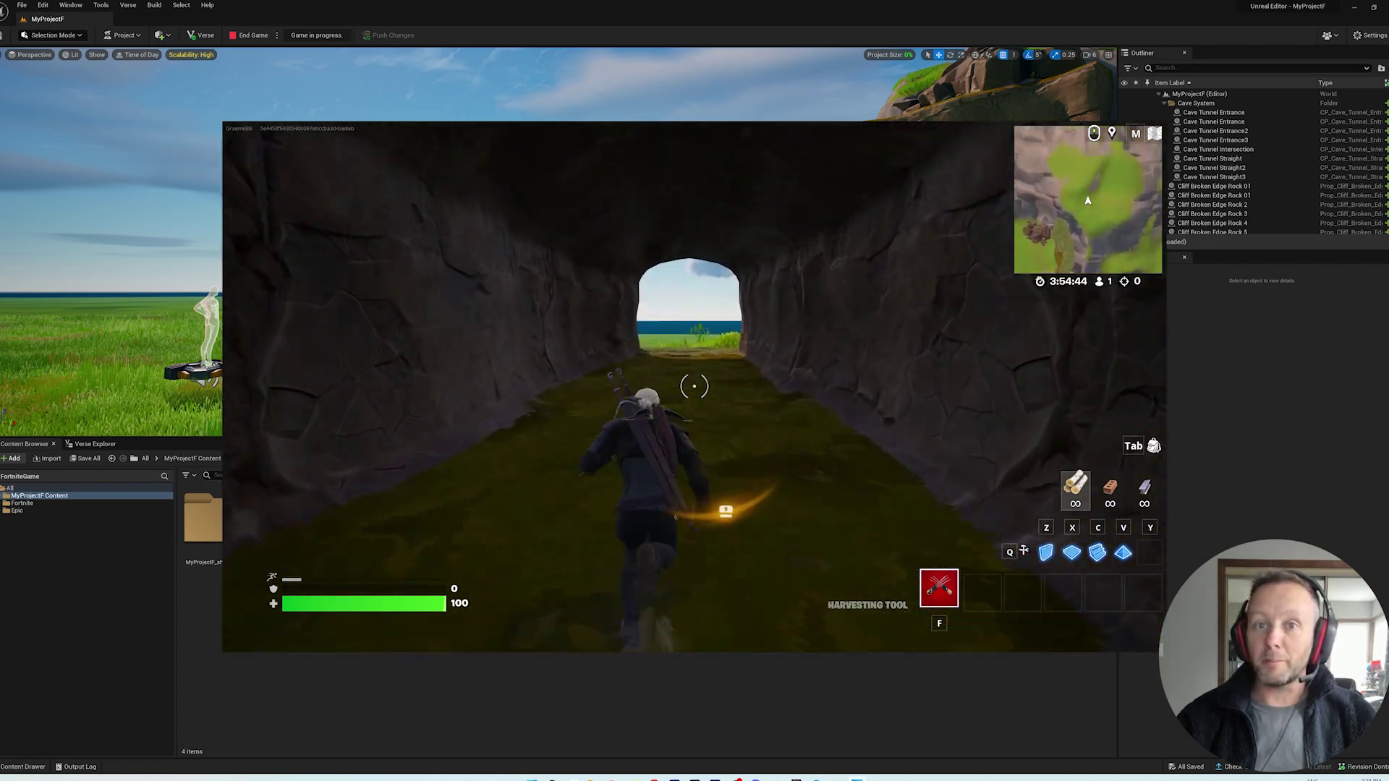
key(w)
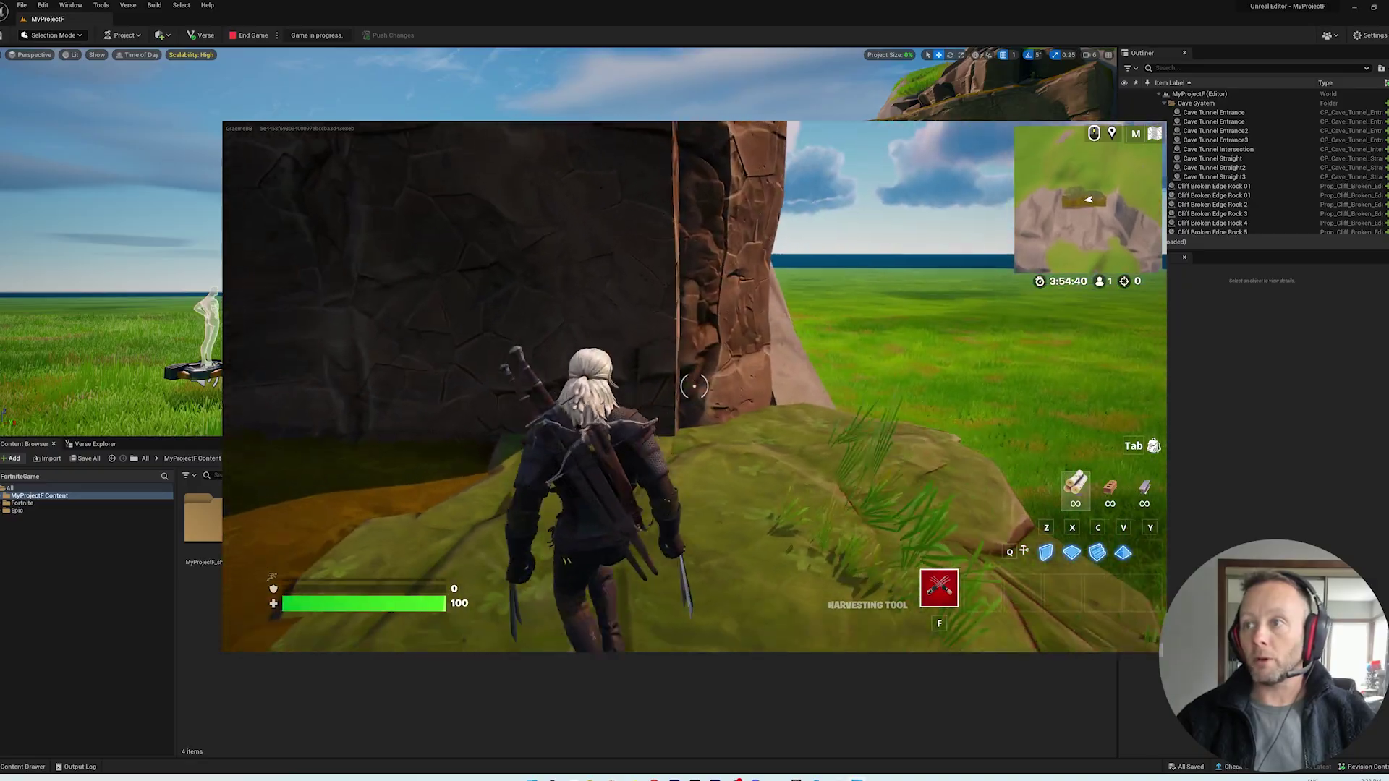
key(w)
key(w)
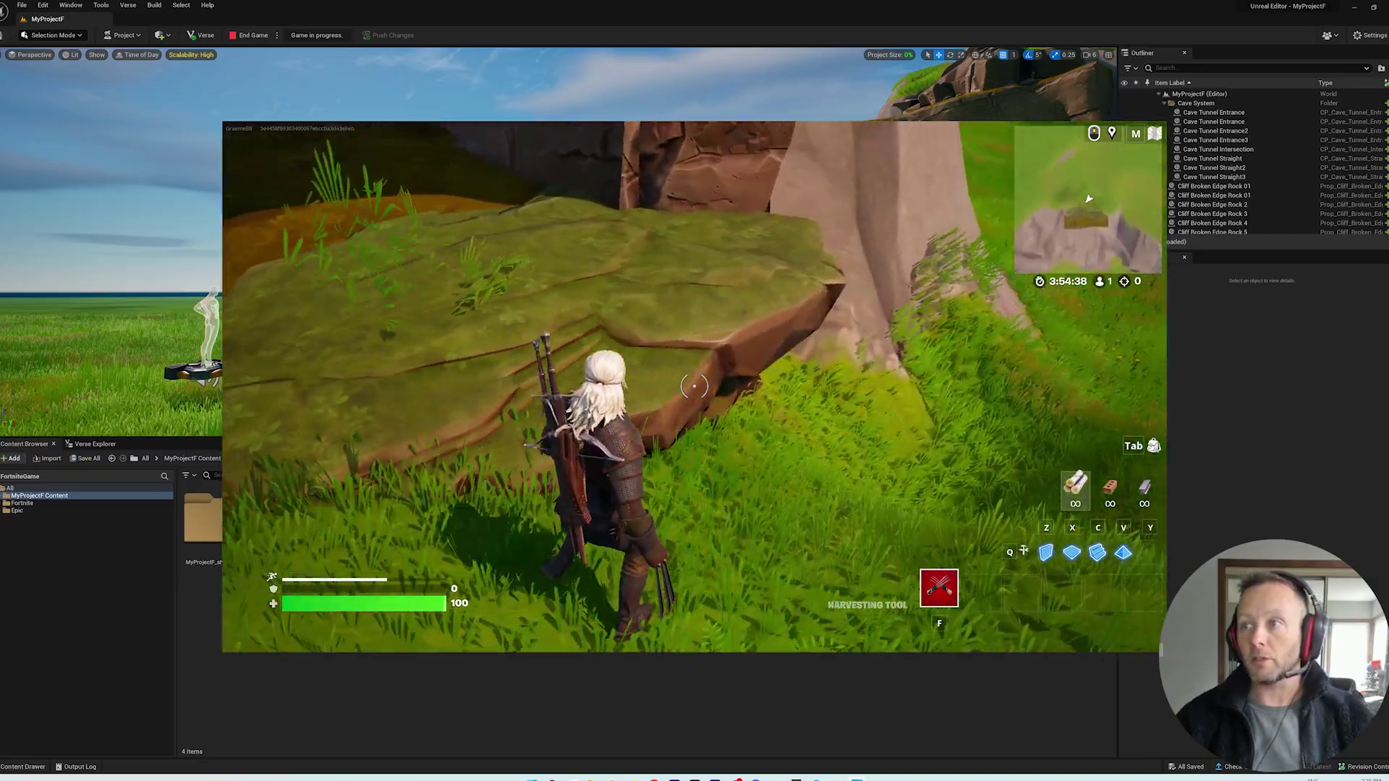
key(w)
key(w)
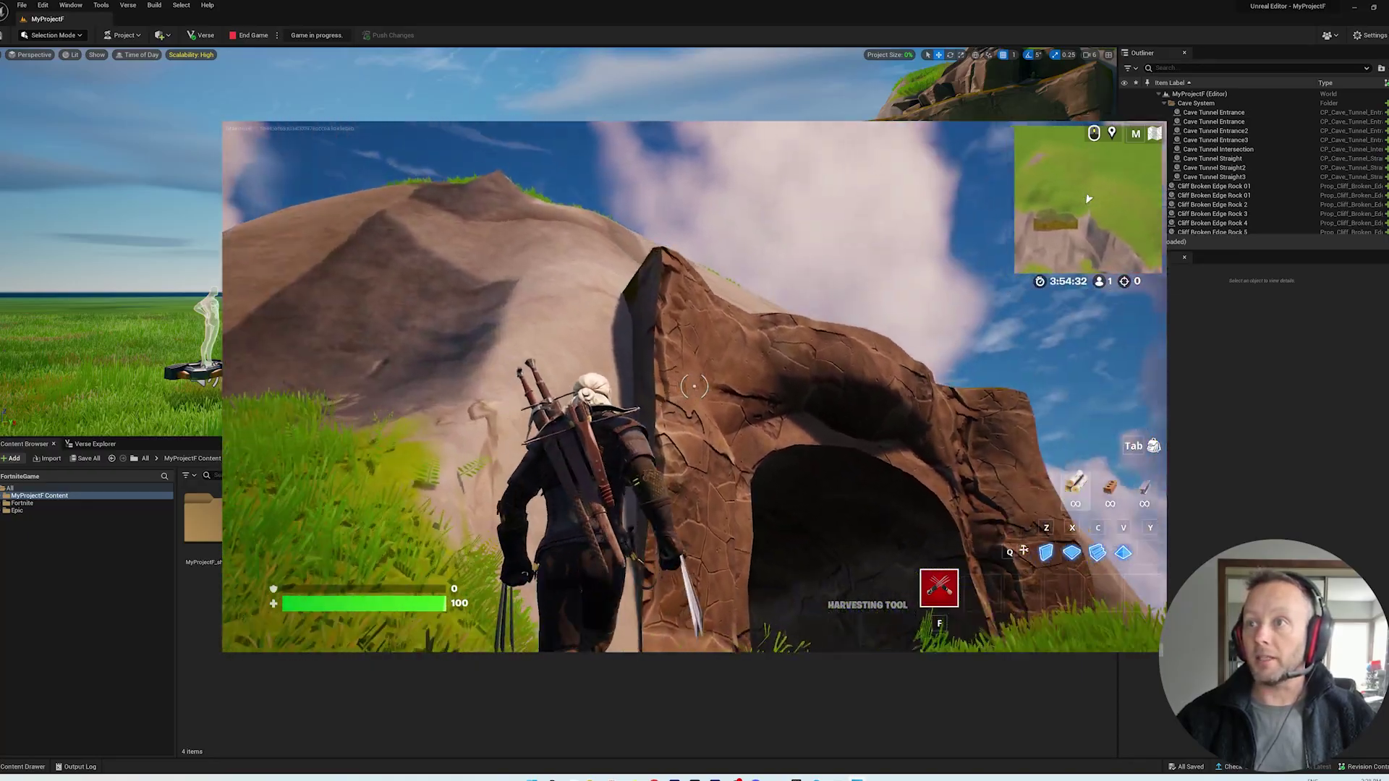
key(w)
key(w)
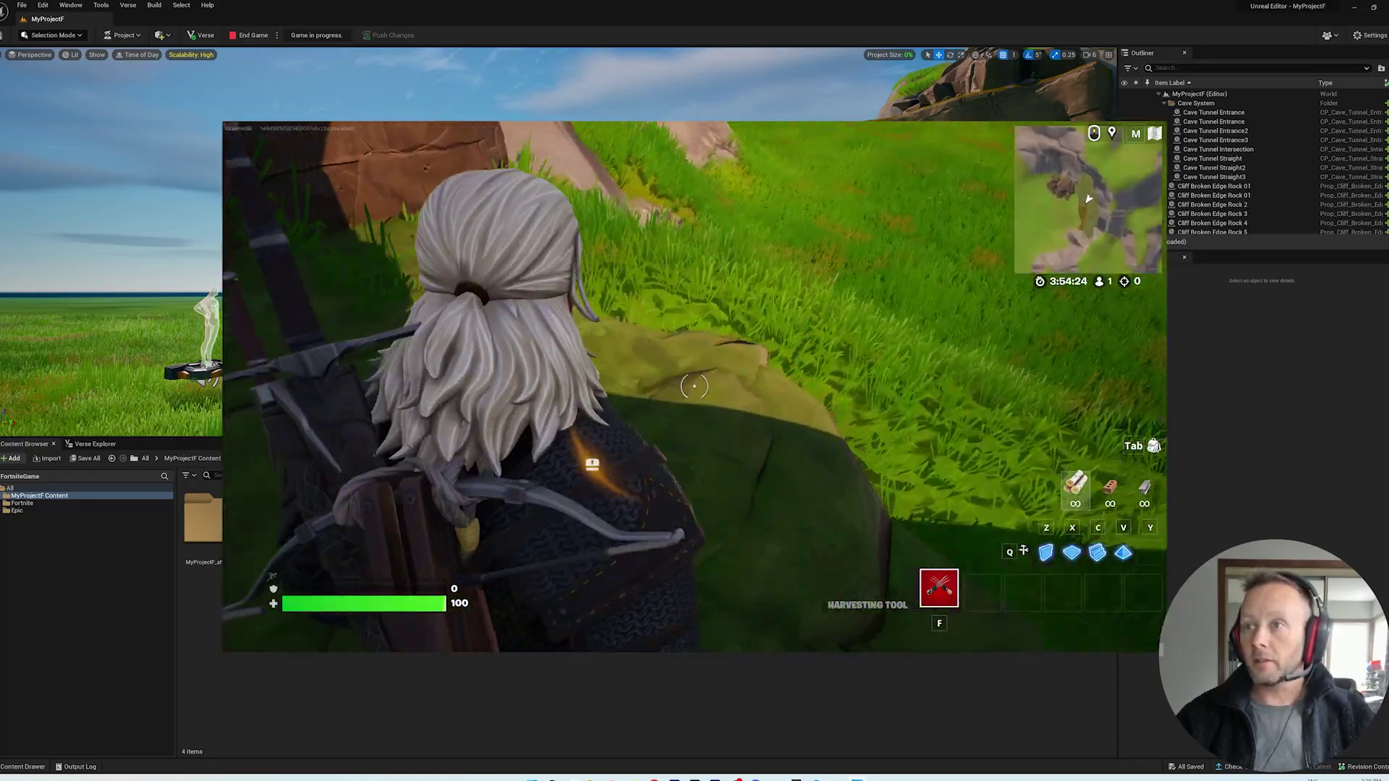
key(w)
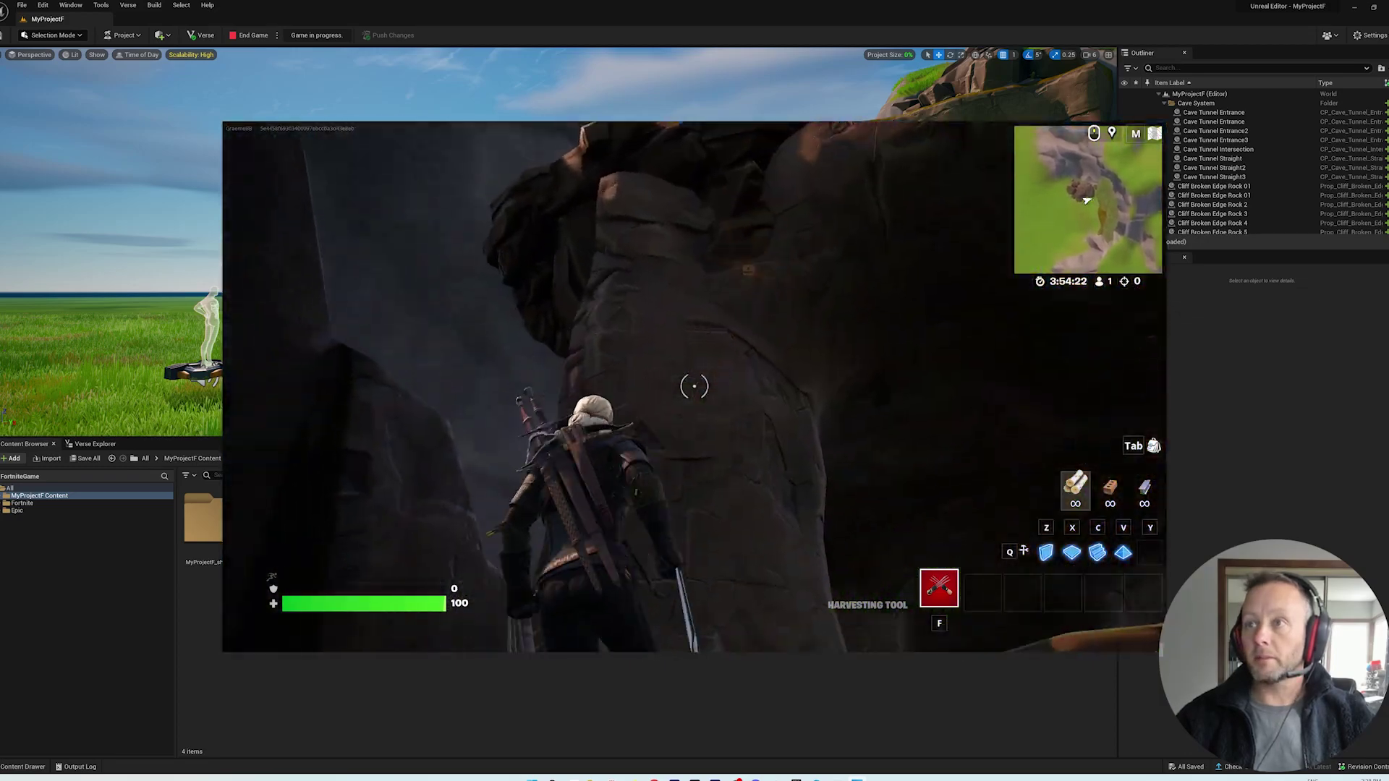
key(w)
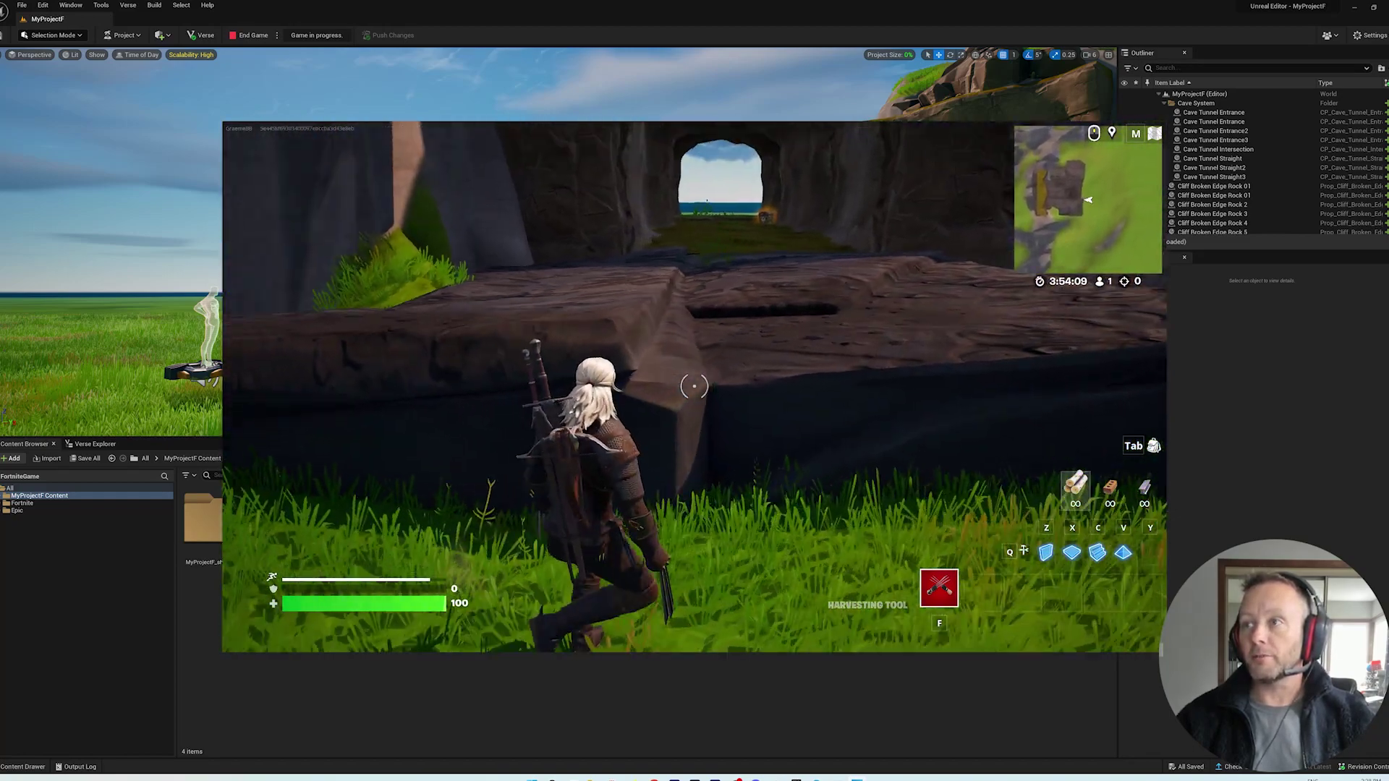
Search the tunnel's loot chest with E, then walk back up to the chest
key(w)
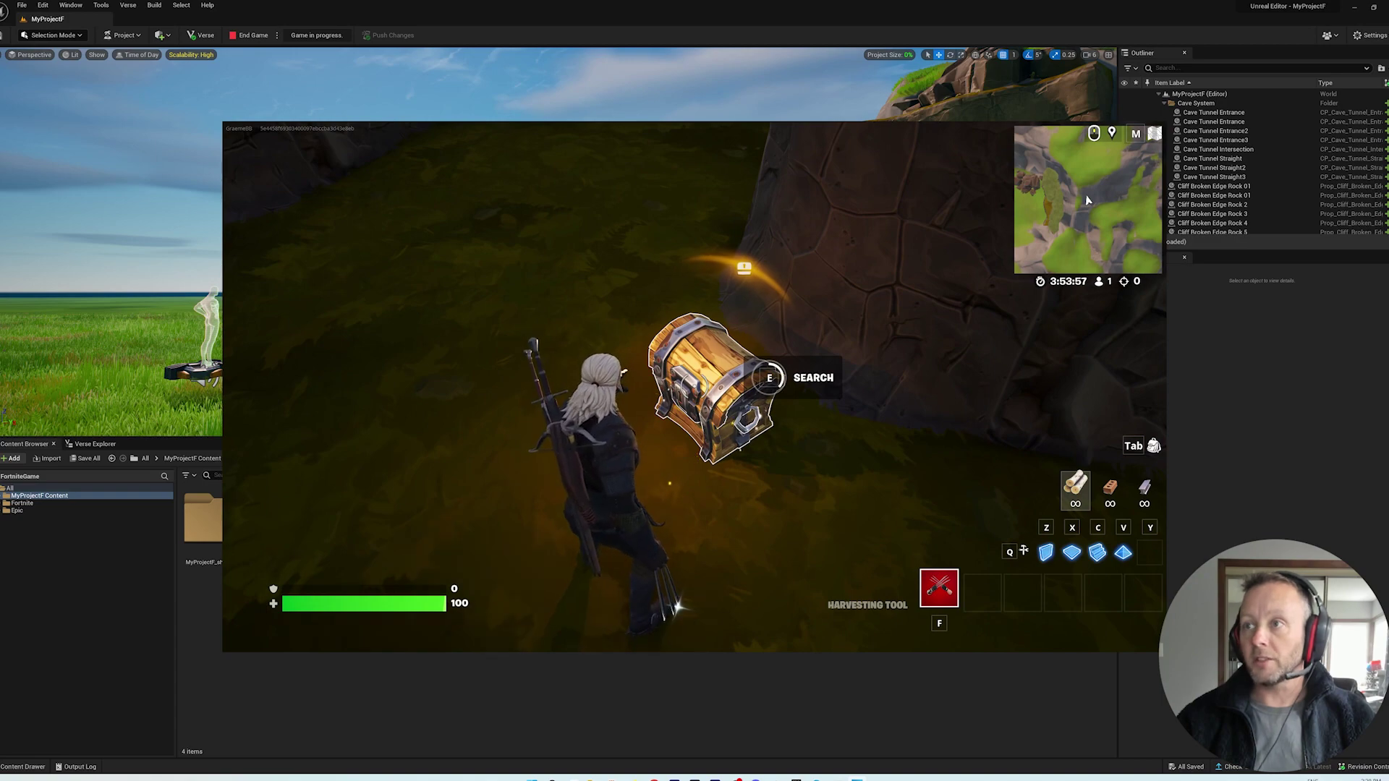
key(e)
key(e)
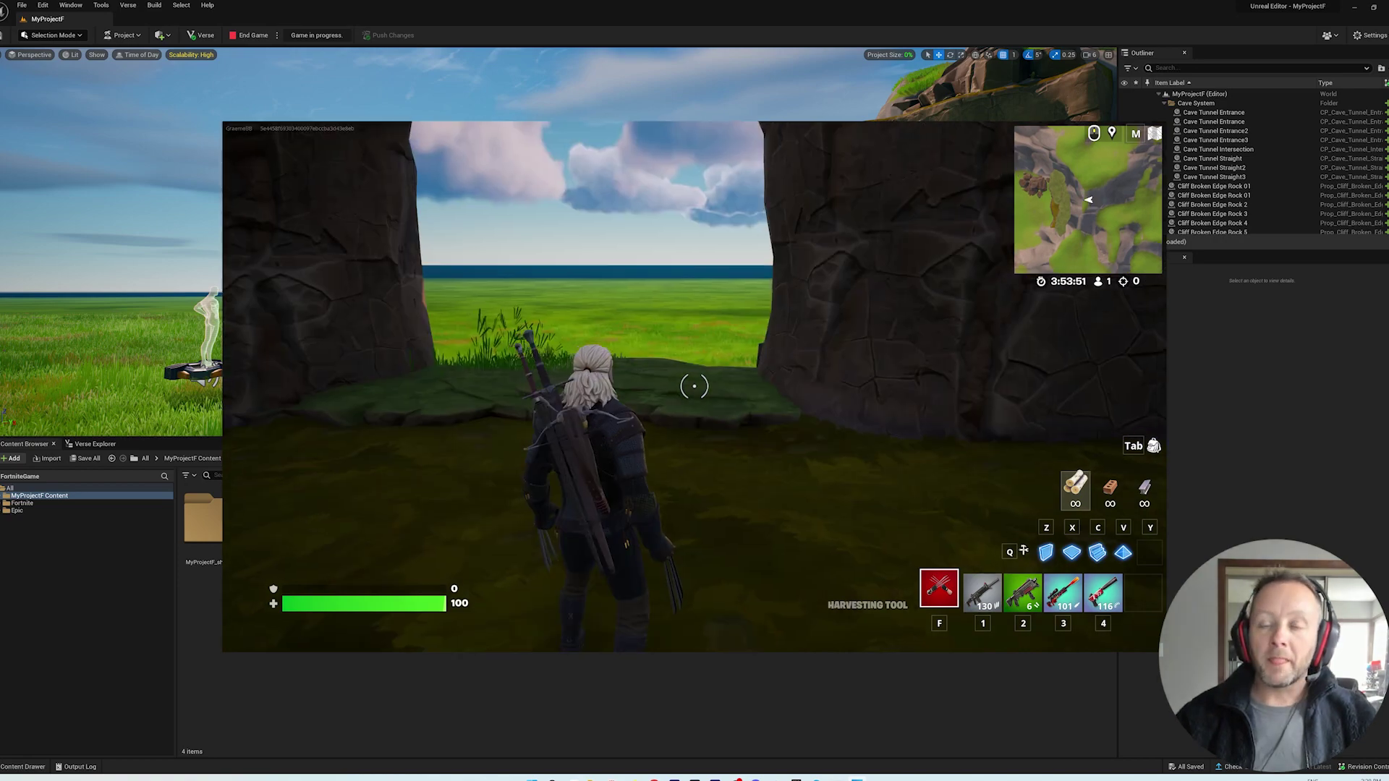
key(w)
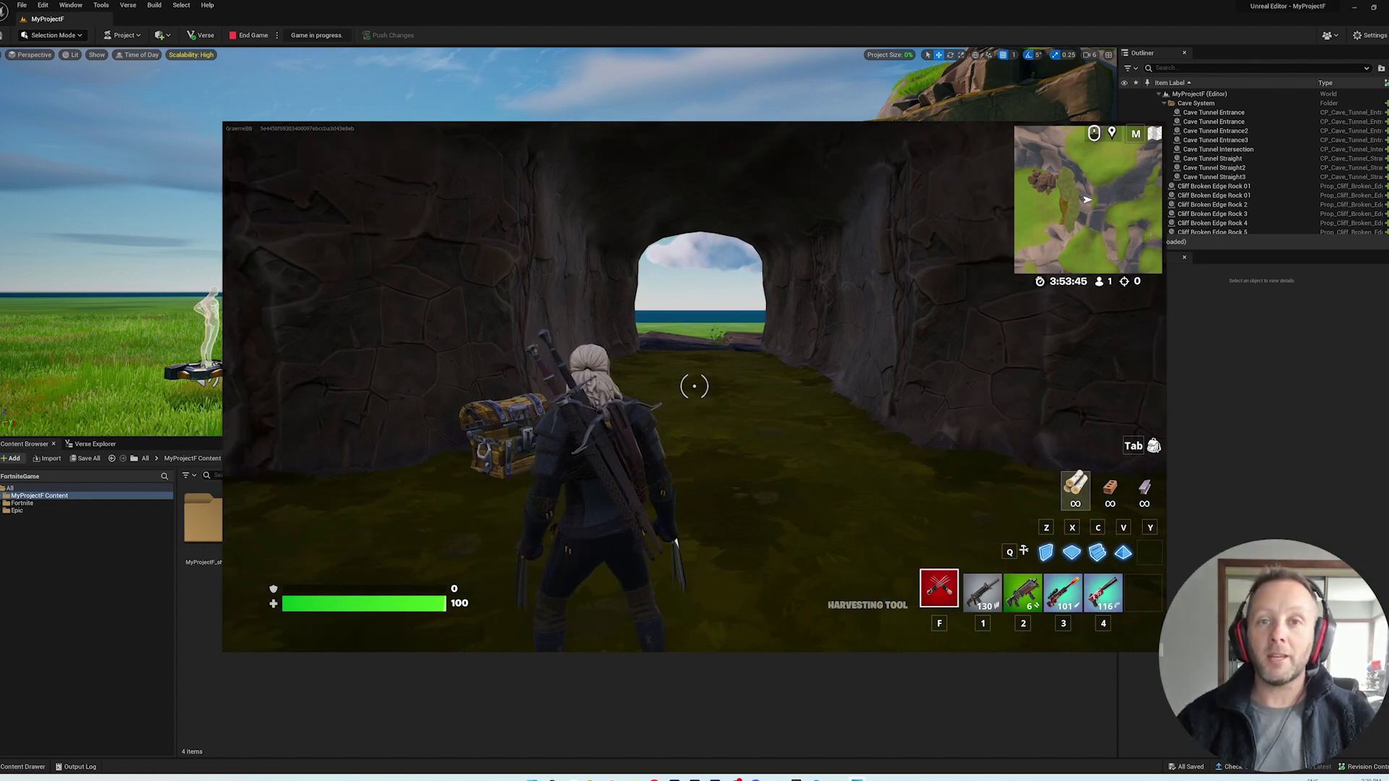
key(w)
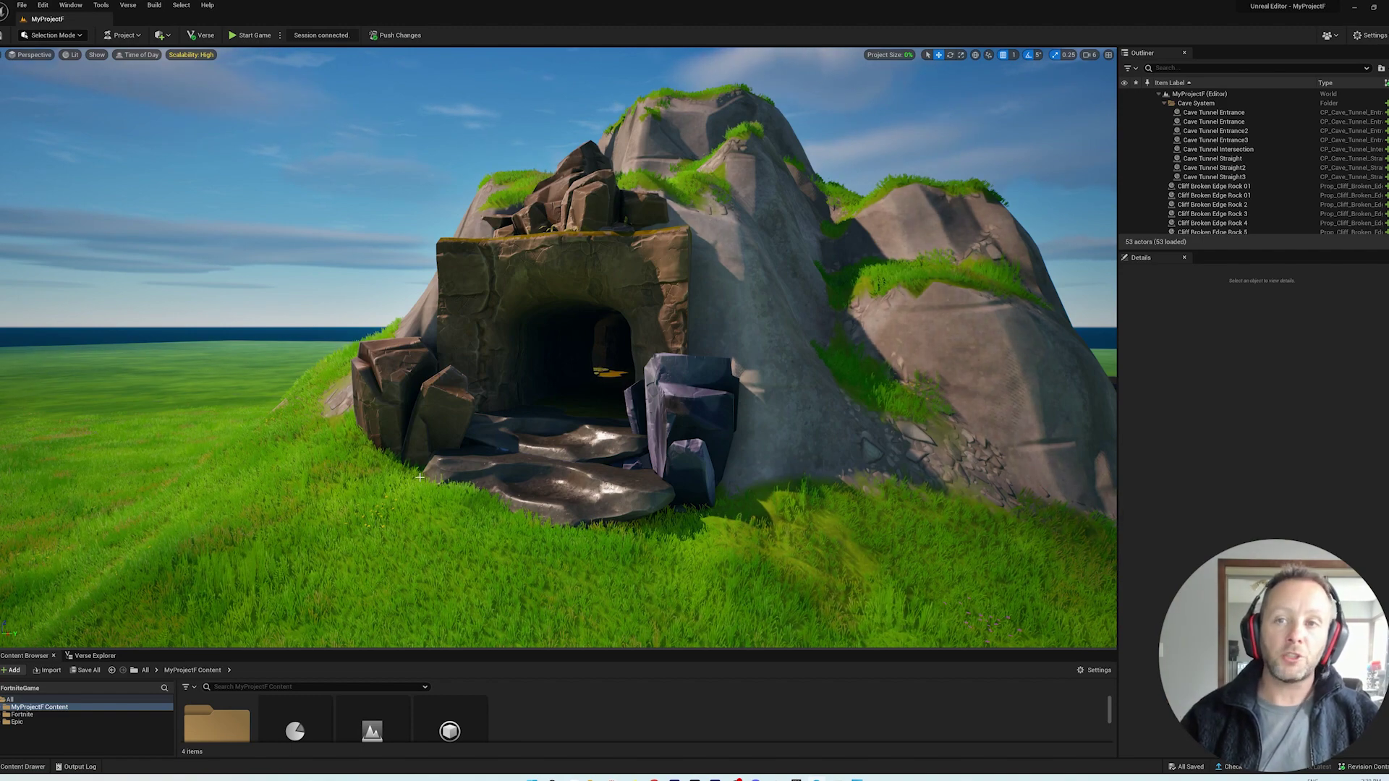
Turn to the open grass and raise a large rocky mound with Landscape Sculpt
right_drag(511, 459, 325, 455)
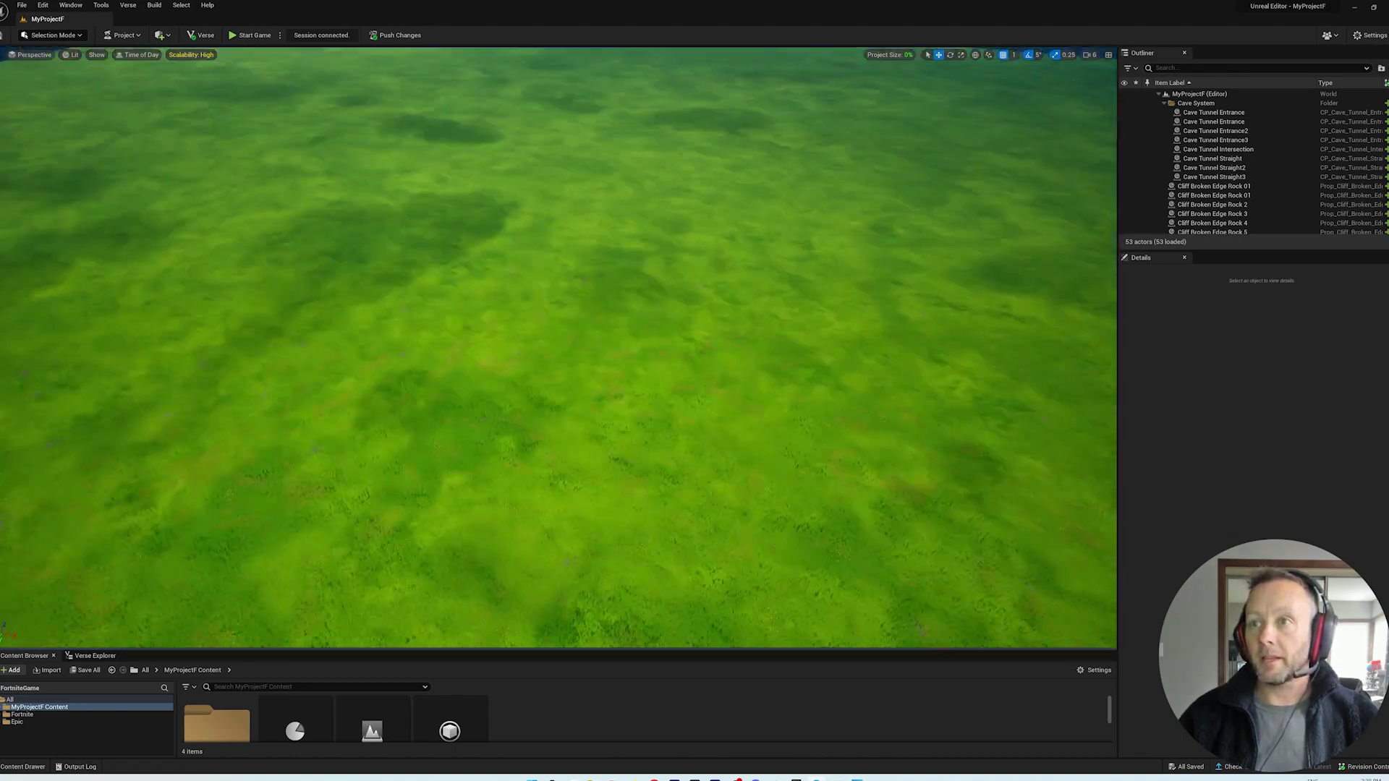
right_drag(512, 459, 511, 458)
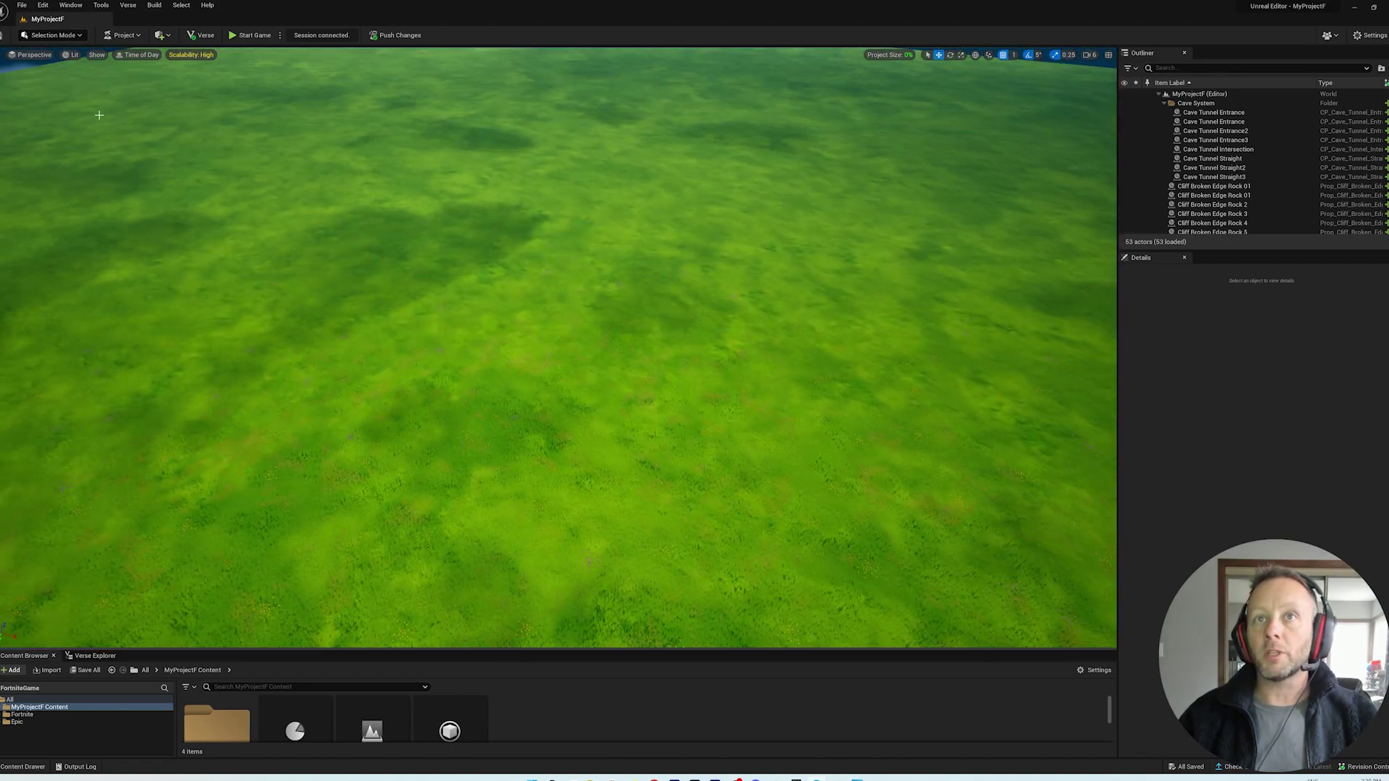
key(shift+2)
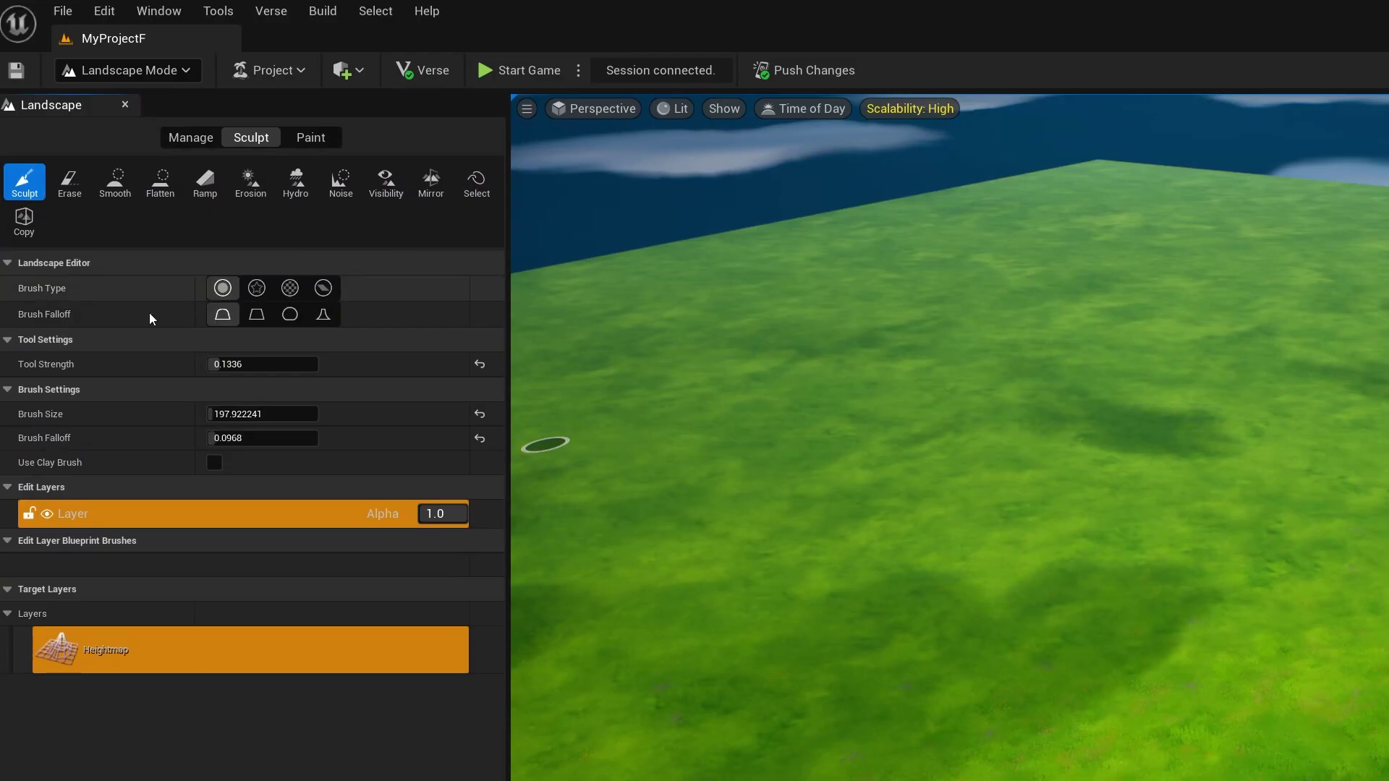
drag(267, 414, 326, 414)
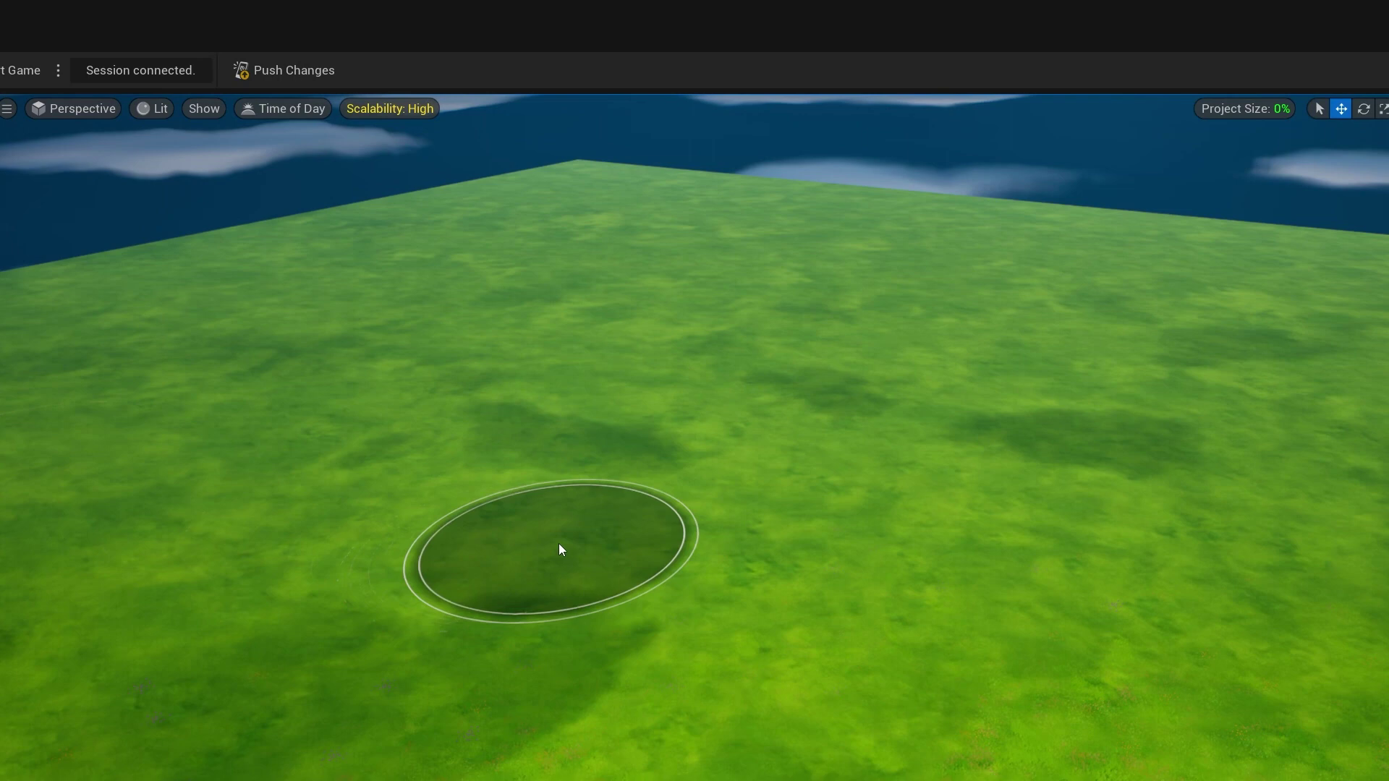
click(637, 535)
mouse_move(637, 535)
mouse_down()
mouse_move(744, 488)
mouse_move(460, 589)
mouse_move(571, 511)
mouse_move(764, 492)
mouse_move(437, 612)
mouse_move(413, 567)
mouse_move(341, 576)
mouse_move(773, 467)
mouse_move(790, 496)
mouse_move(699, 589)
mouse_move(852, 661)
mouse_move(509, 701)
mouse_move(676, 753)
mouse_move(317, 649)
mouse_move(290, 531)
mouse_move(240, 562)
mouse_move(480, 486)
mouse_move(799, 492)
mouse_move(799, 693)
mouse_move(301, 707)
mouse_move(544, 718)
mouse_move(850, 549)
mouse_move(336, 659)
mouse_move(670, 650)
mouse_move(294, 705)
mouse_move(424, 760)
mouse_up()
scroll(423, 748, up, 5)
scroll(424, 749, up, 5)
scroll(694, 435, down, 5)
scroll(694, 435, down, 3)
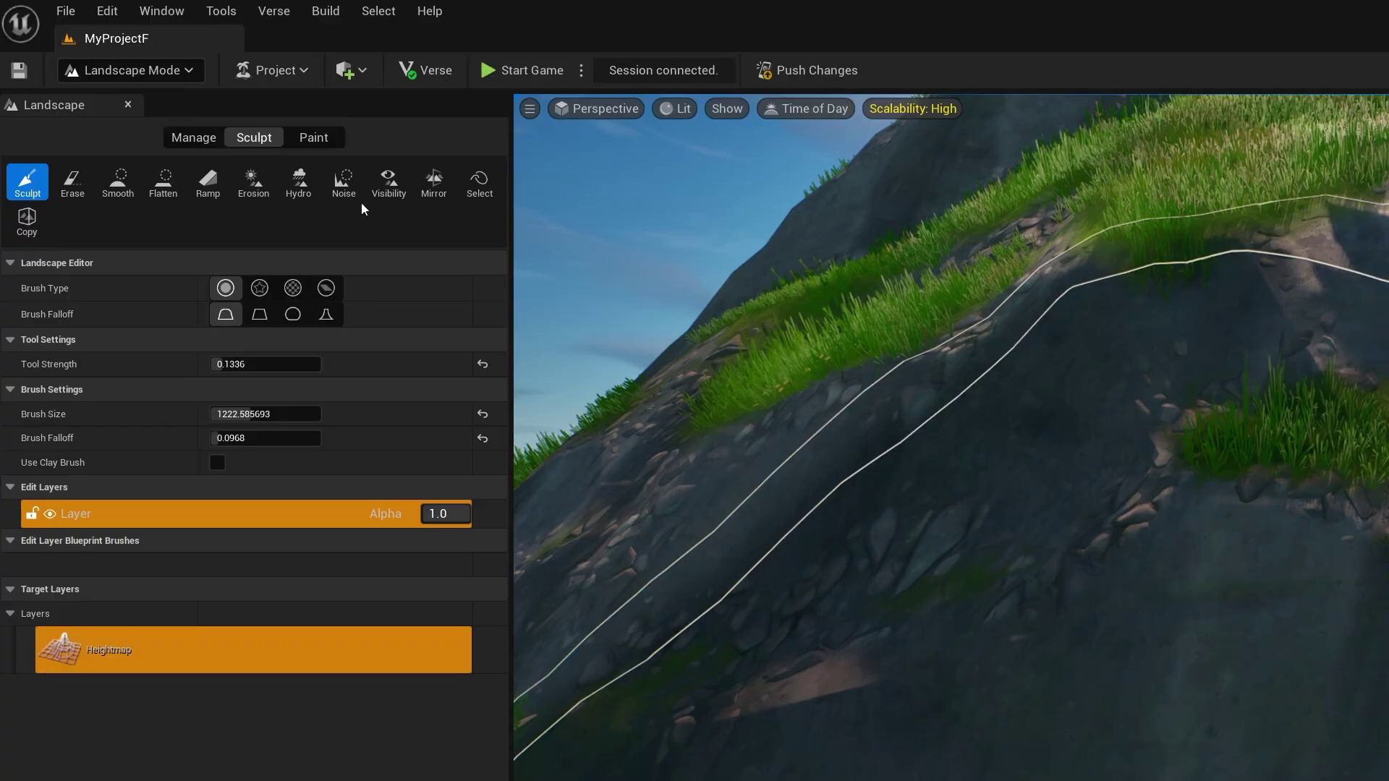
Paint landscape holes with the Visibility tool to open a wide entrance into the mound
click(389, 182)
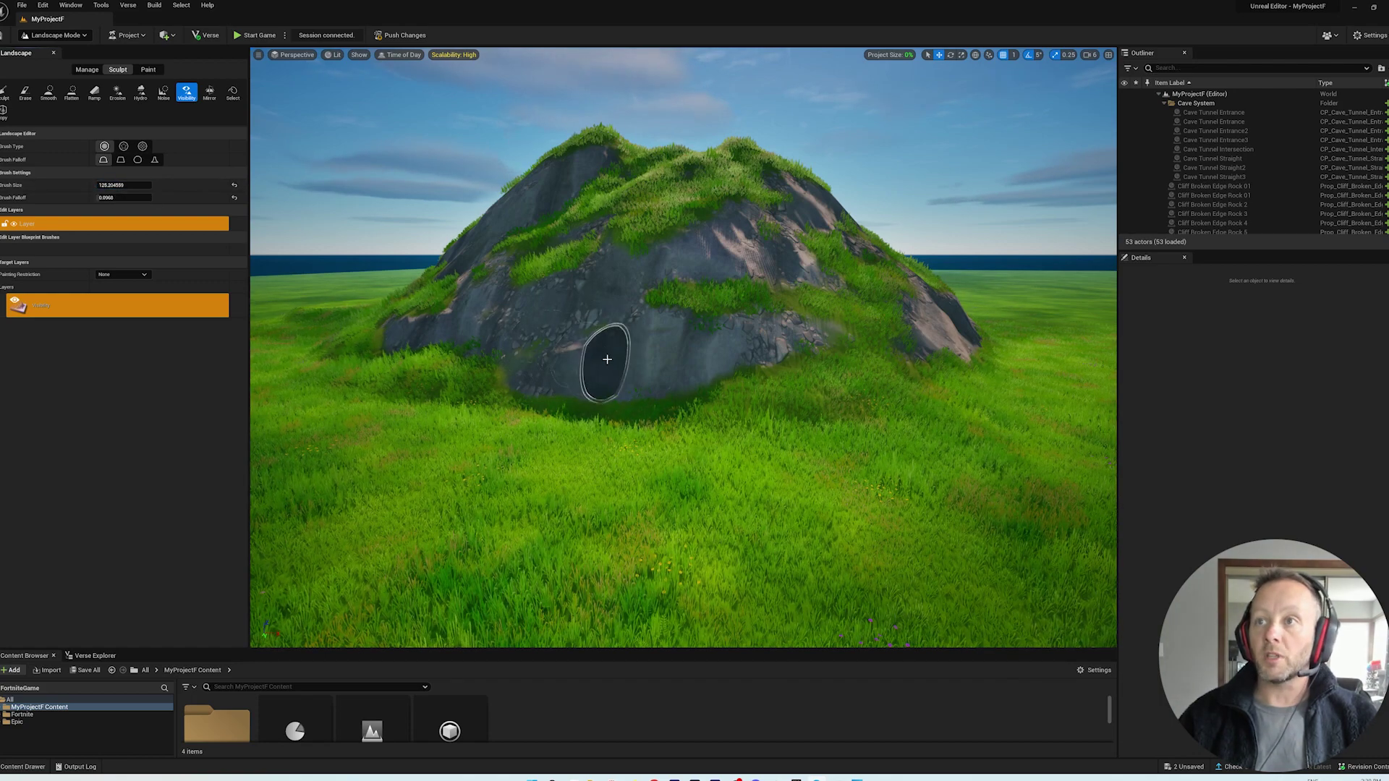
scroll(632, 363, up, 1)
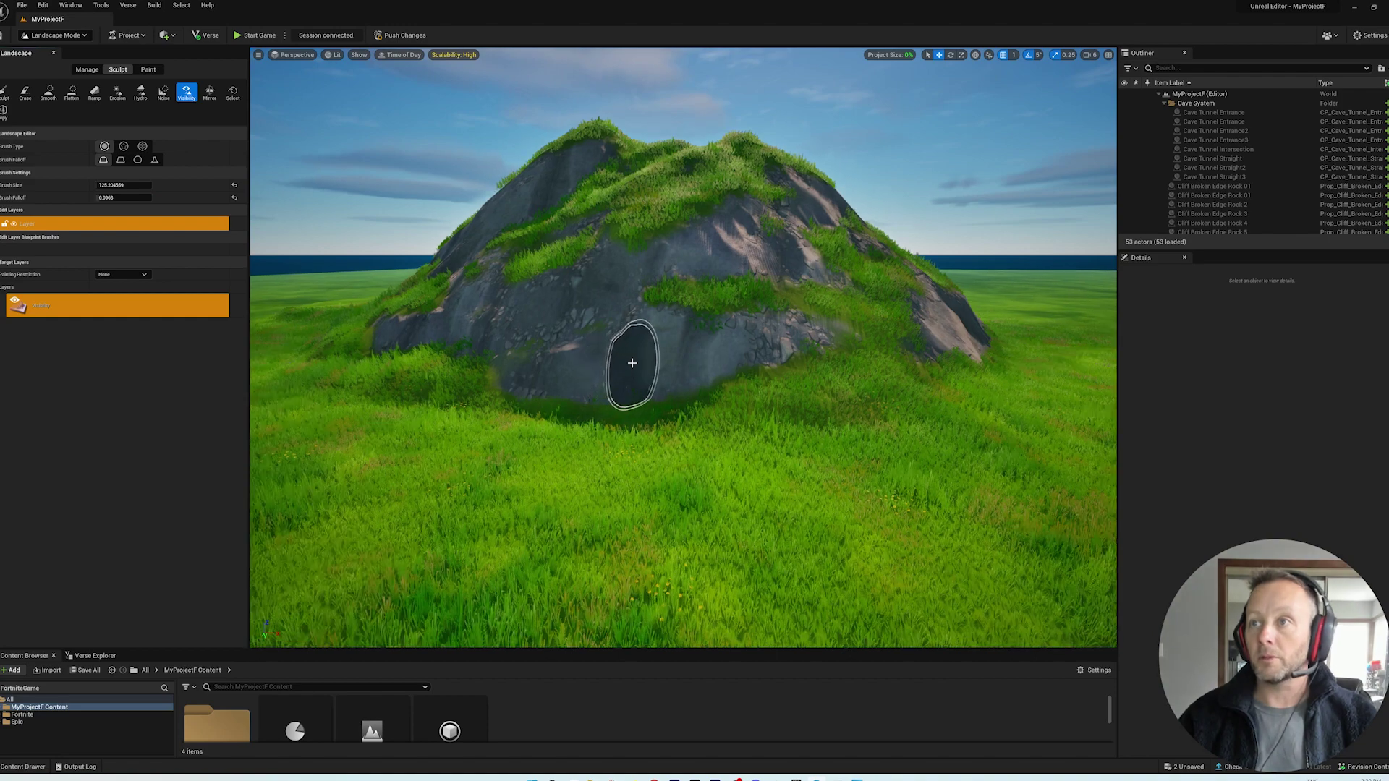
scroll(632, 363, up, 1)
scroll(632, 363, up, 1)
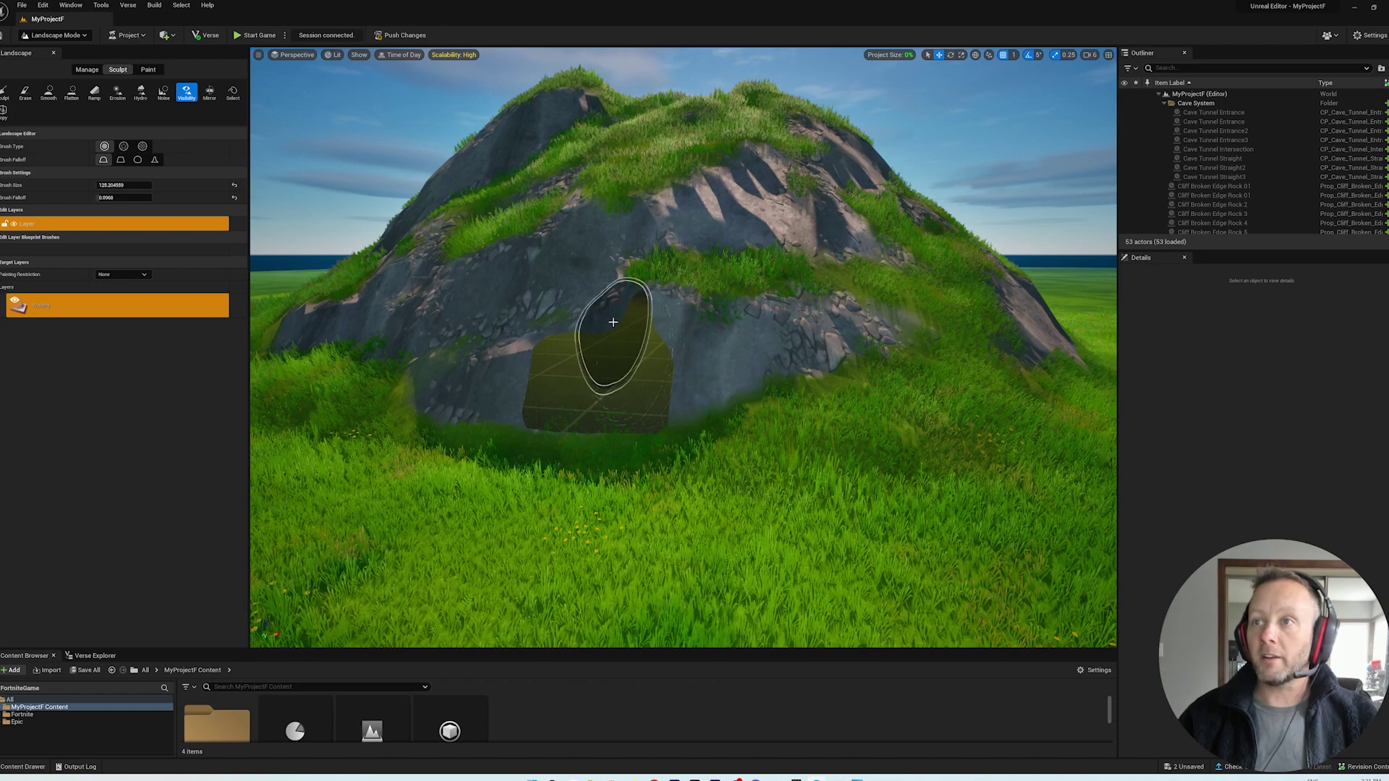
drag(611, 322, 556, 322)
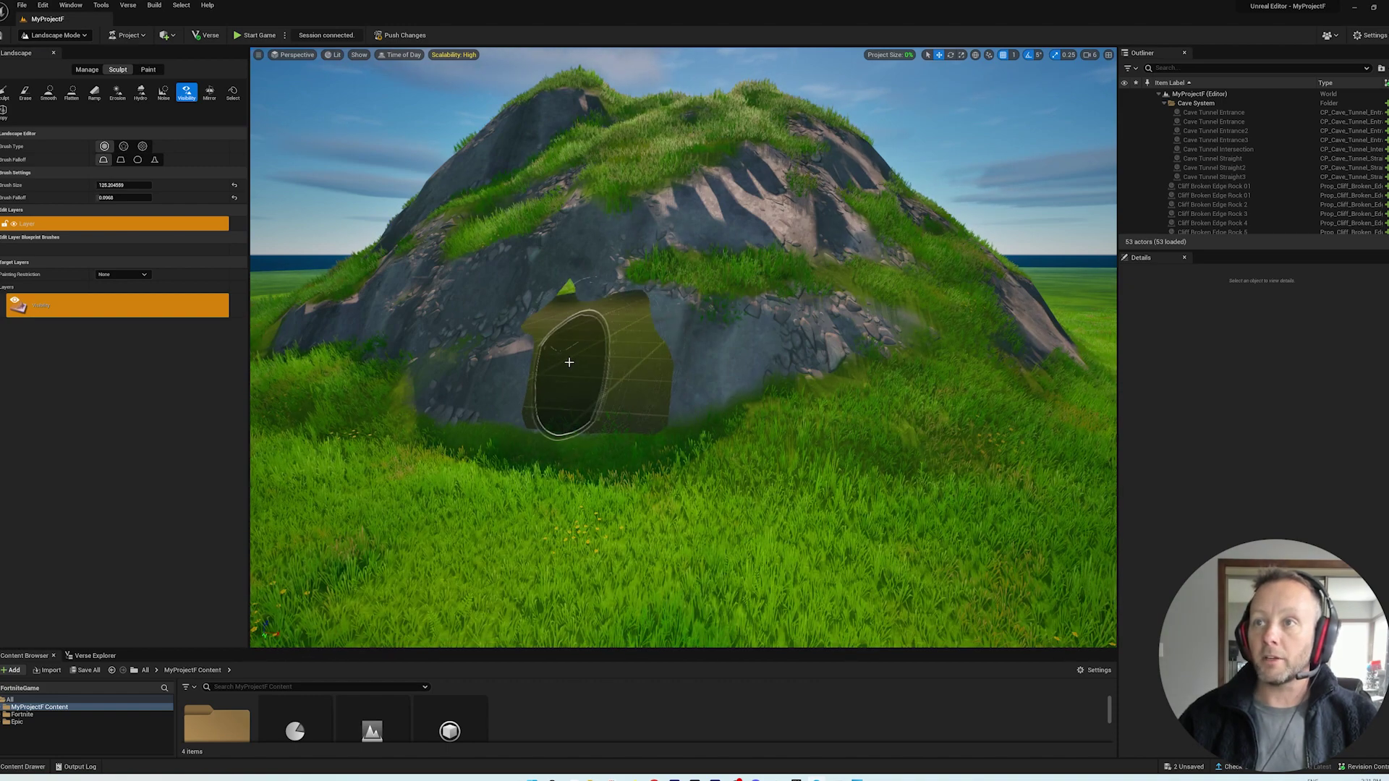
mouse_move(569, 362)
right_down()
mouse_move(652, 369)
mouse_move(576, 348)
right_up()
drag(576, 348, 586, 257)
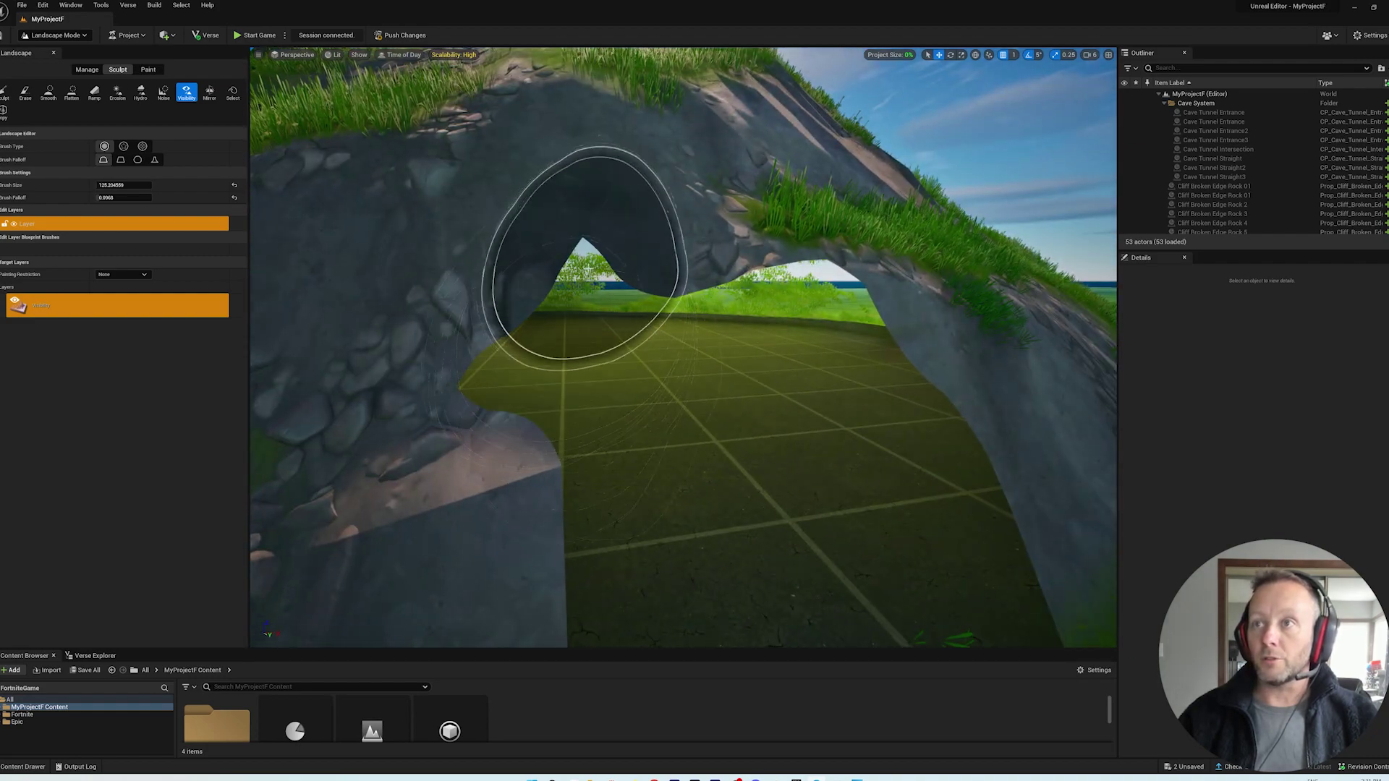
mouse_move(586, 257)
right_down()
mouse_move(553, 356)
mouse_move(602, 374)
right_up()
right_drag(723, 403, 610, 407)
click(610, 394)
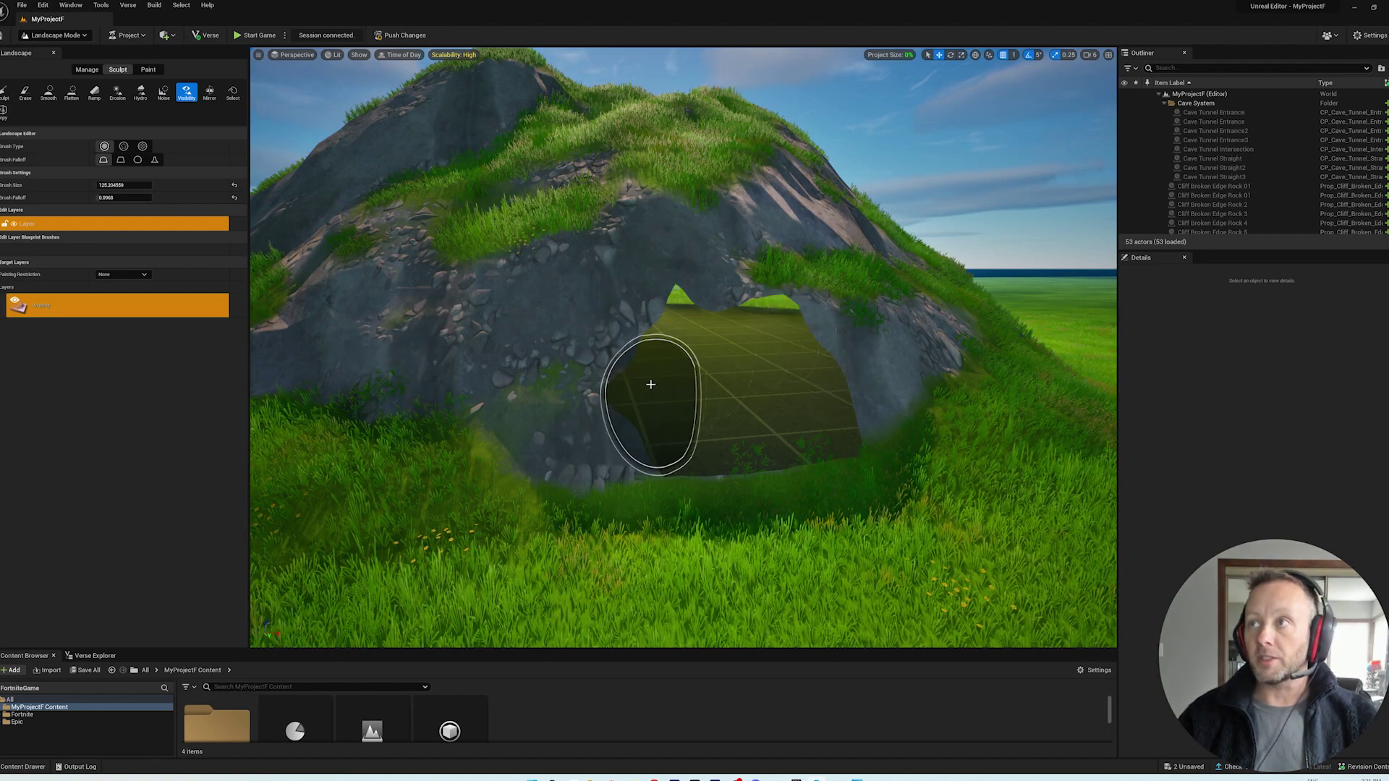
Shape the cave hole into a wide rectangular opening, filling its top back in
mouse_move(707, 314)
mouse_down()
mouse_move(856, 366)
mouse_move(680, 398)
mouse_move(736, 346)
mouse_up()
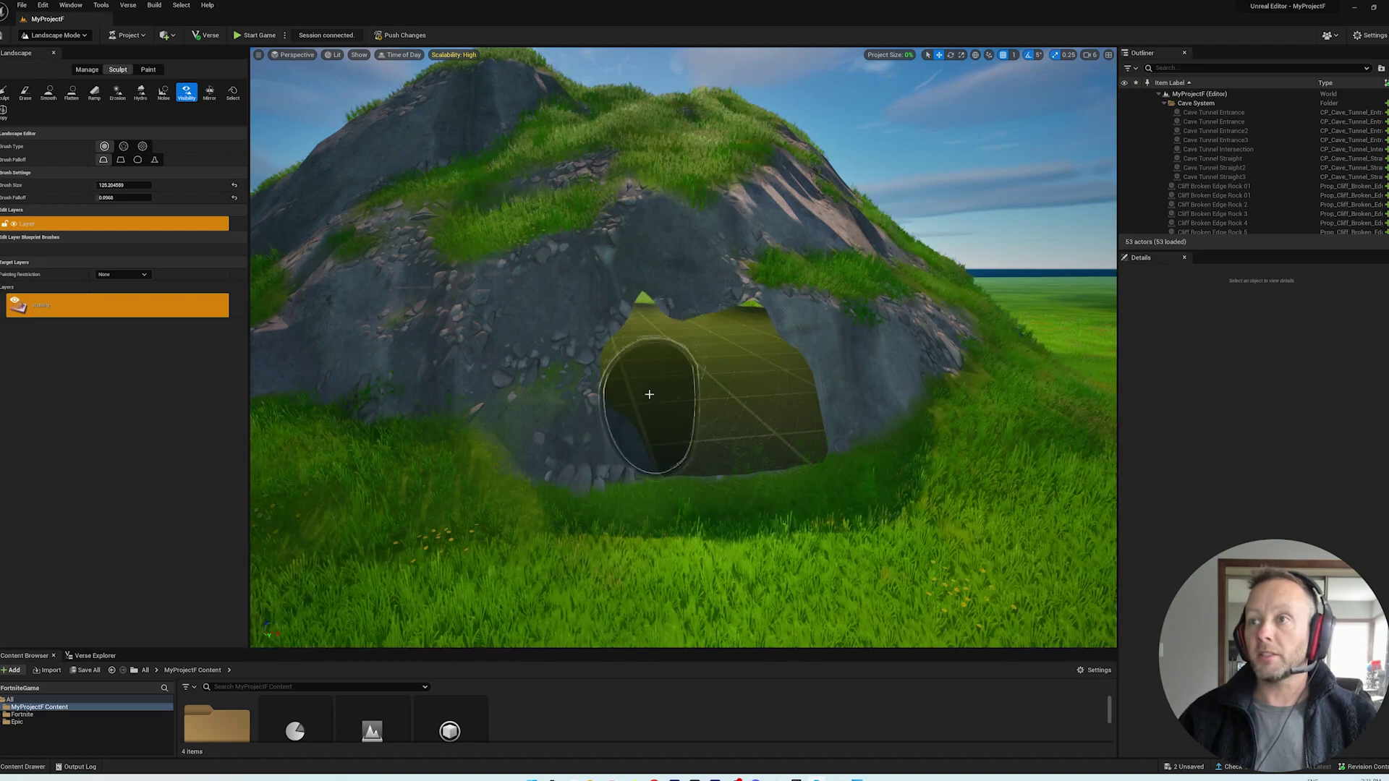
right_drag(736, 345, 619, 342)
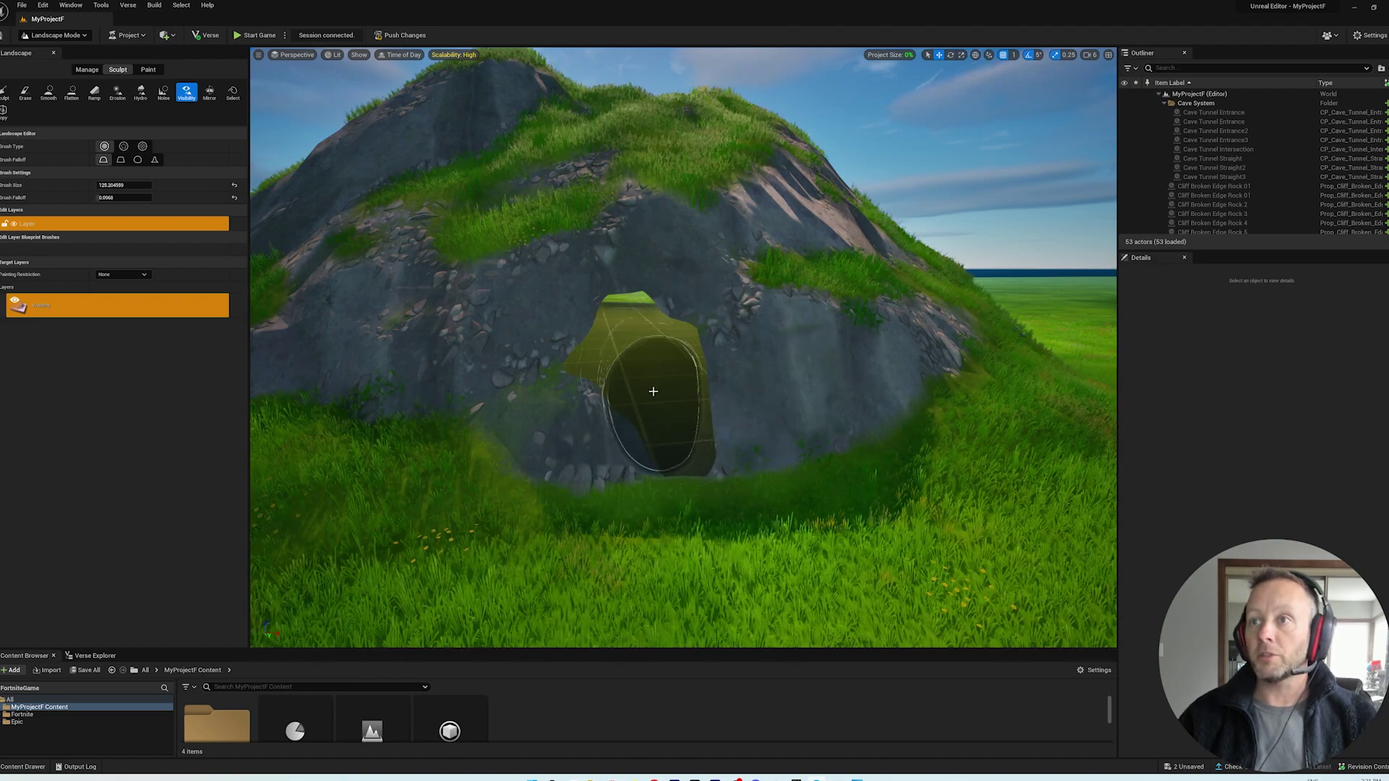
shift+drag(745, 350, 499, 348)
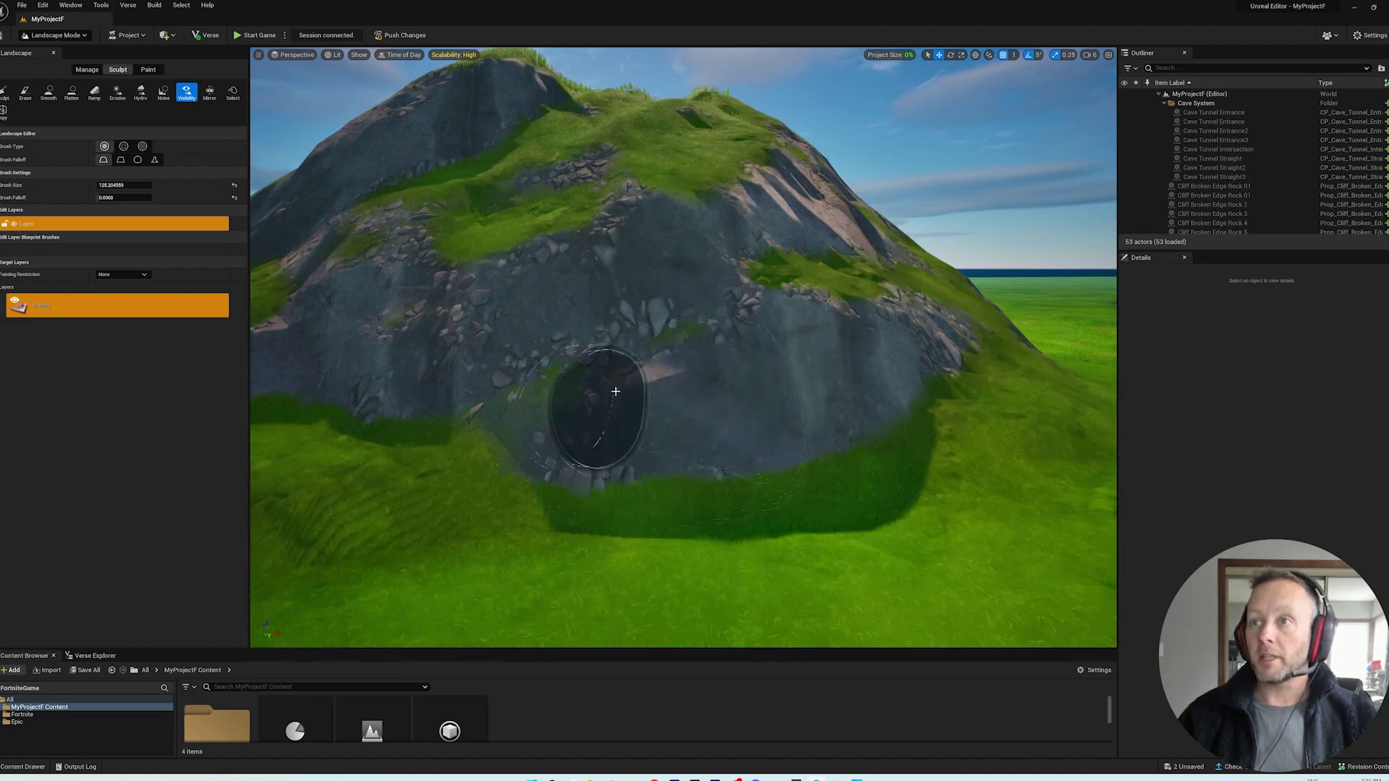
drag(599, 359, 685, 389)
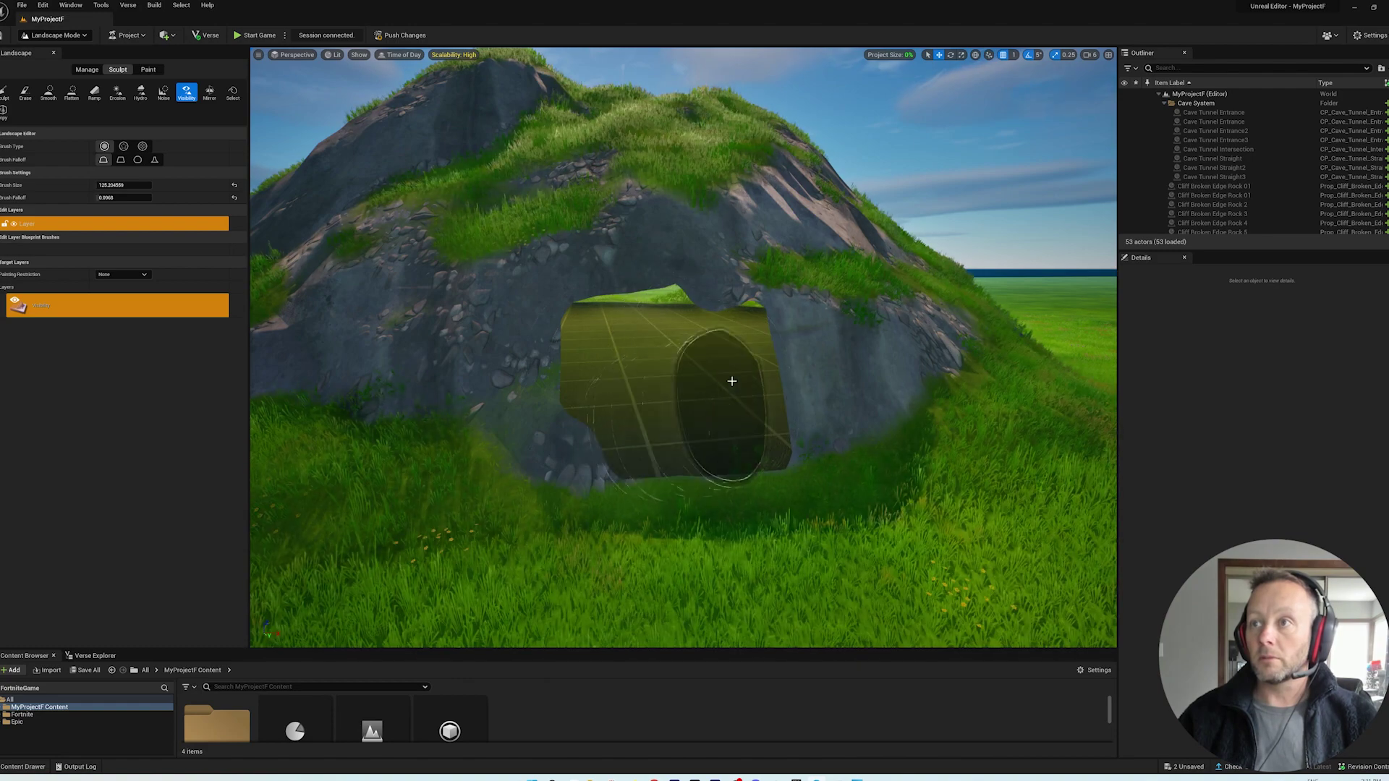
mouse_move(610, 429)
mouse_down()
mouse_move(742, 441)
mouse_move(587, 456)
mouse_up()
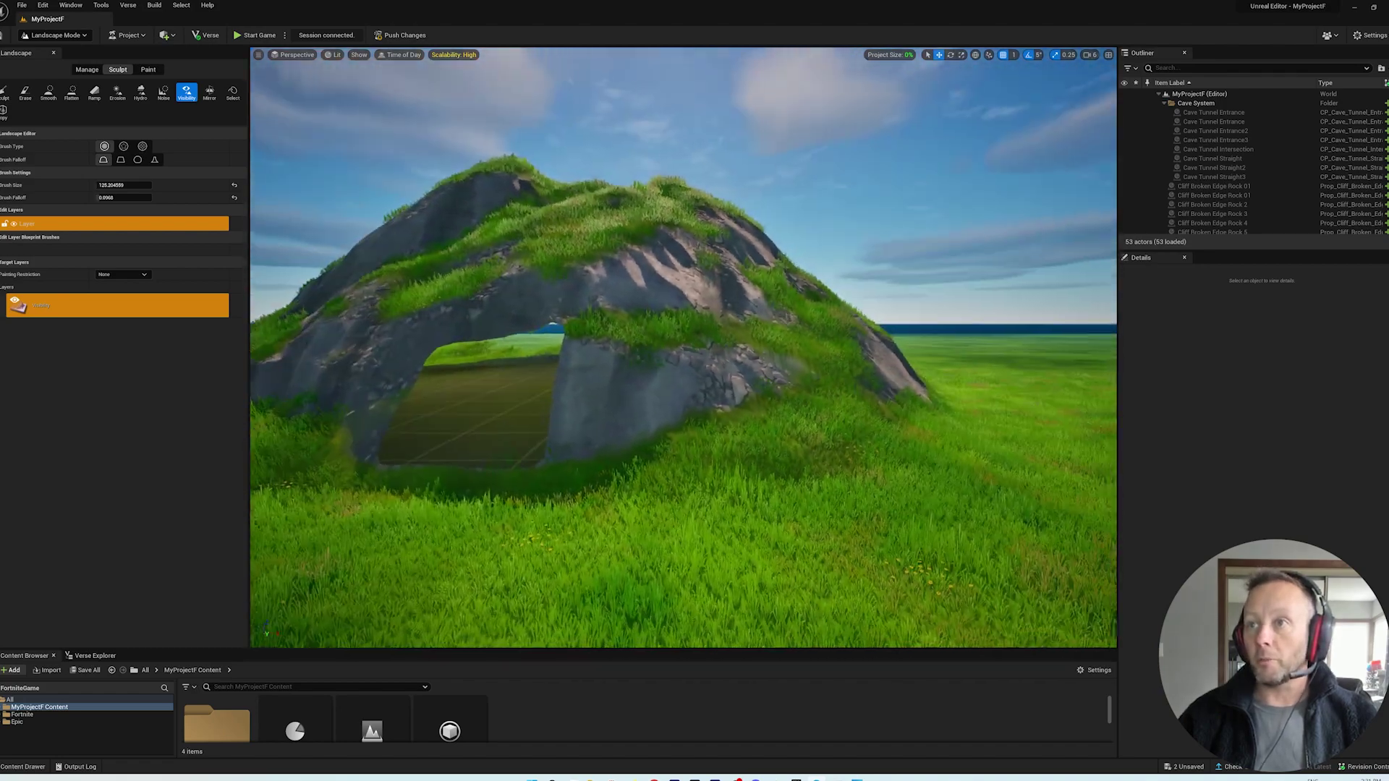
Inspect the opening's right wall and make the Content Browser taller
mouse_move(684, 348)
right_down()
mouse_move(760, 358)
mouse_move(608, 358)
right_up()
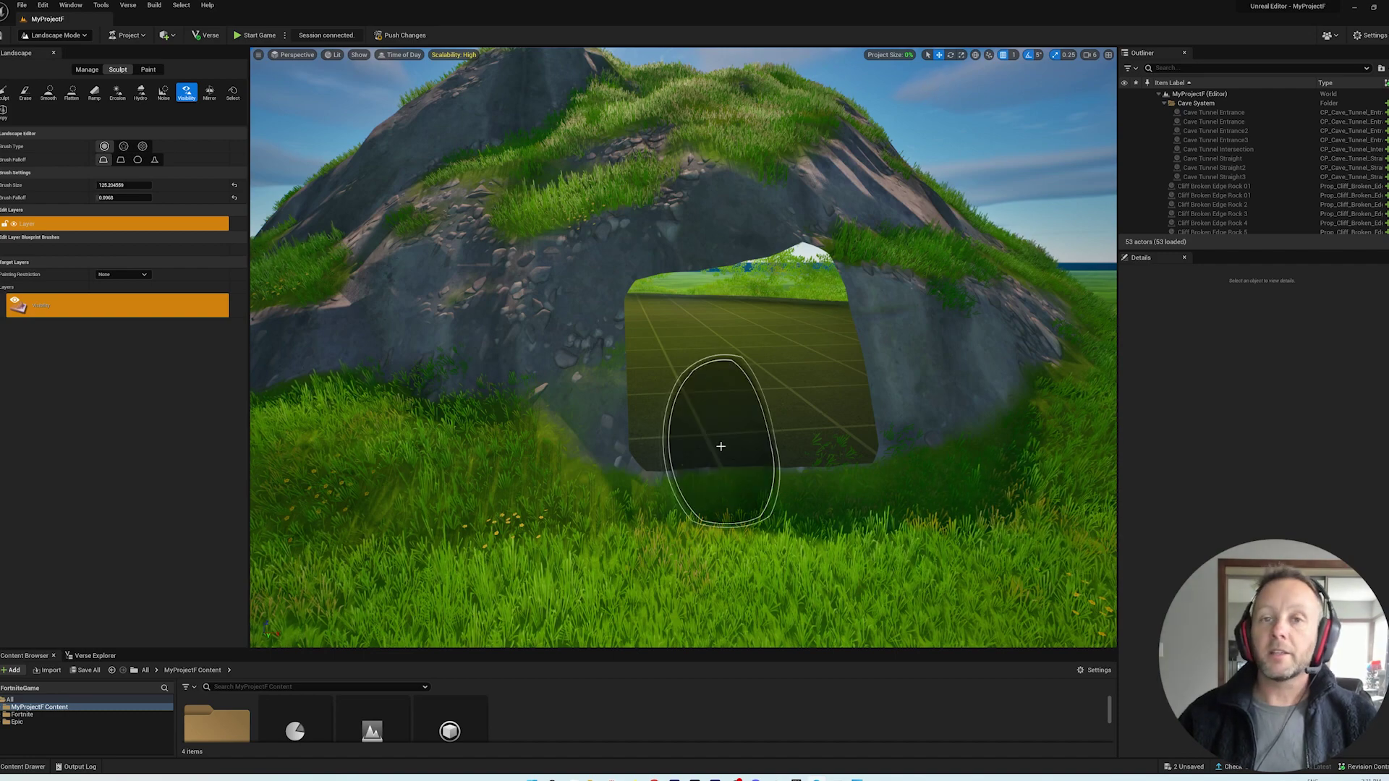
mouse_move(720, 435)
right_down()
mouse_move(782, 440)
mouse_move(688, 427)
right_up()
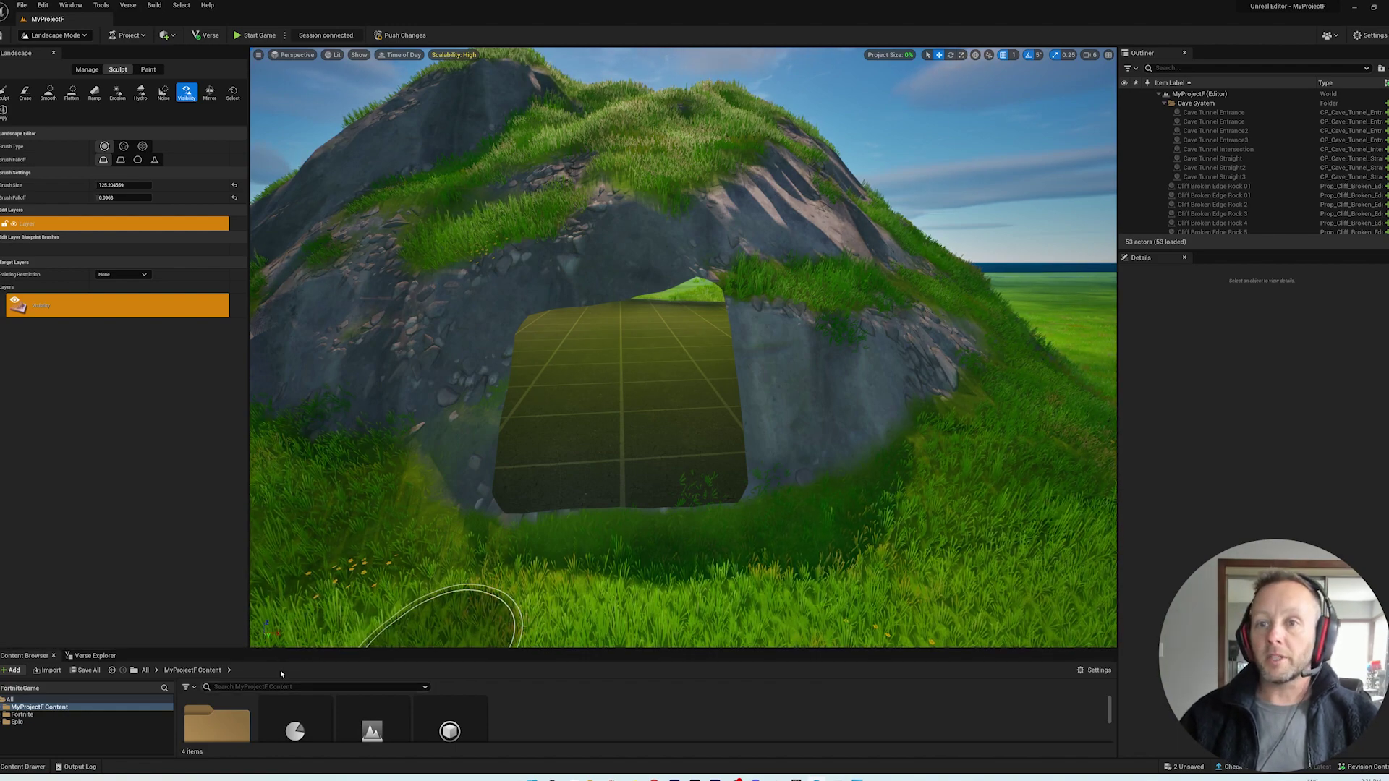
drag(279, 651, 272, 446)
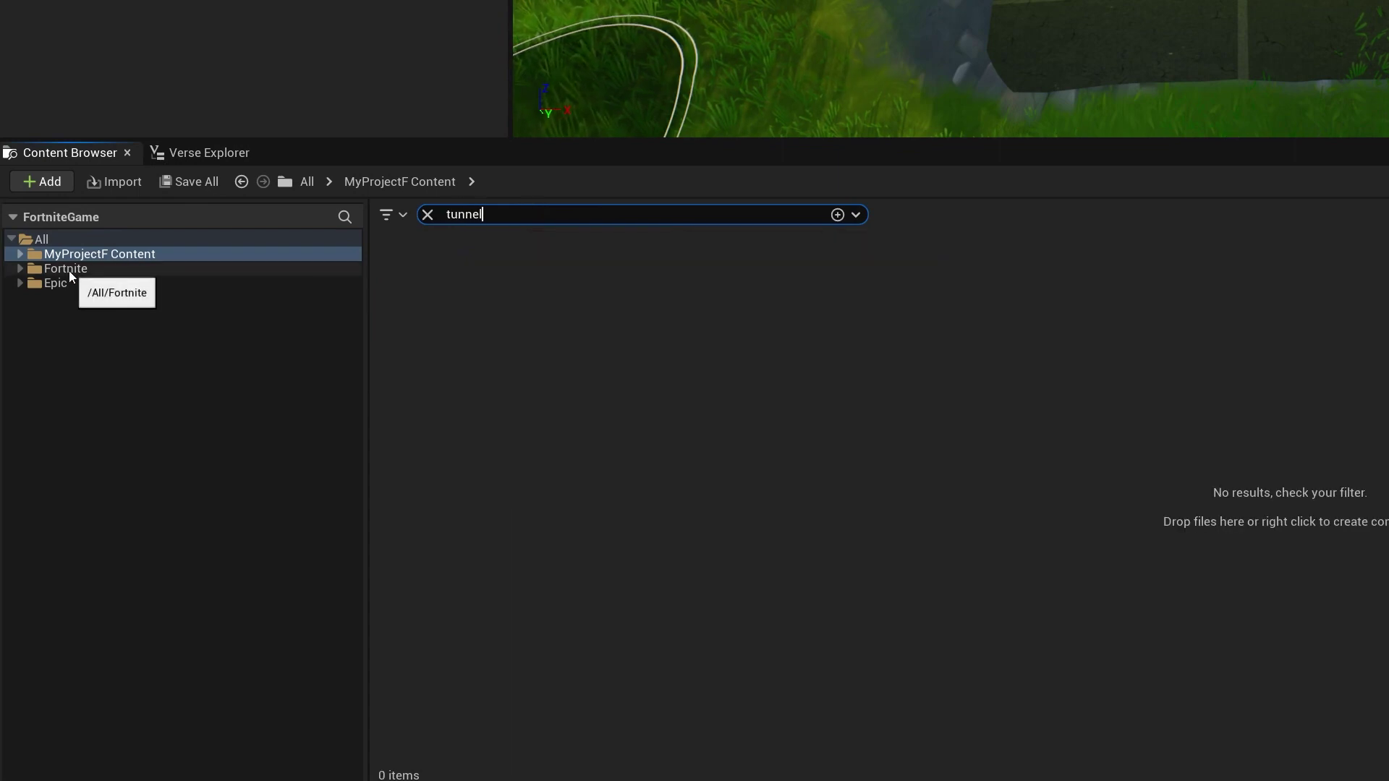
Show the Fortnite library's tunnel assets and drop a Cave Tunnel Entrance into the level
click(68, 270)
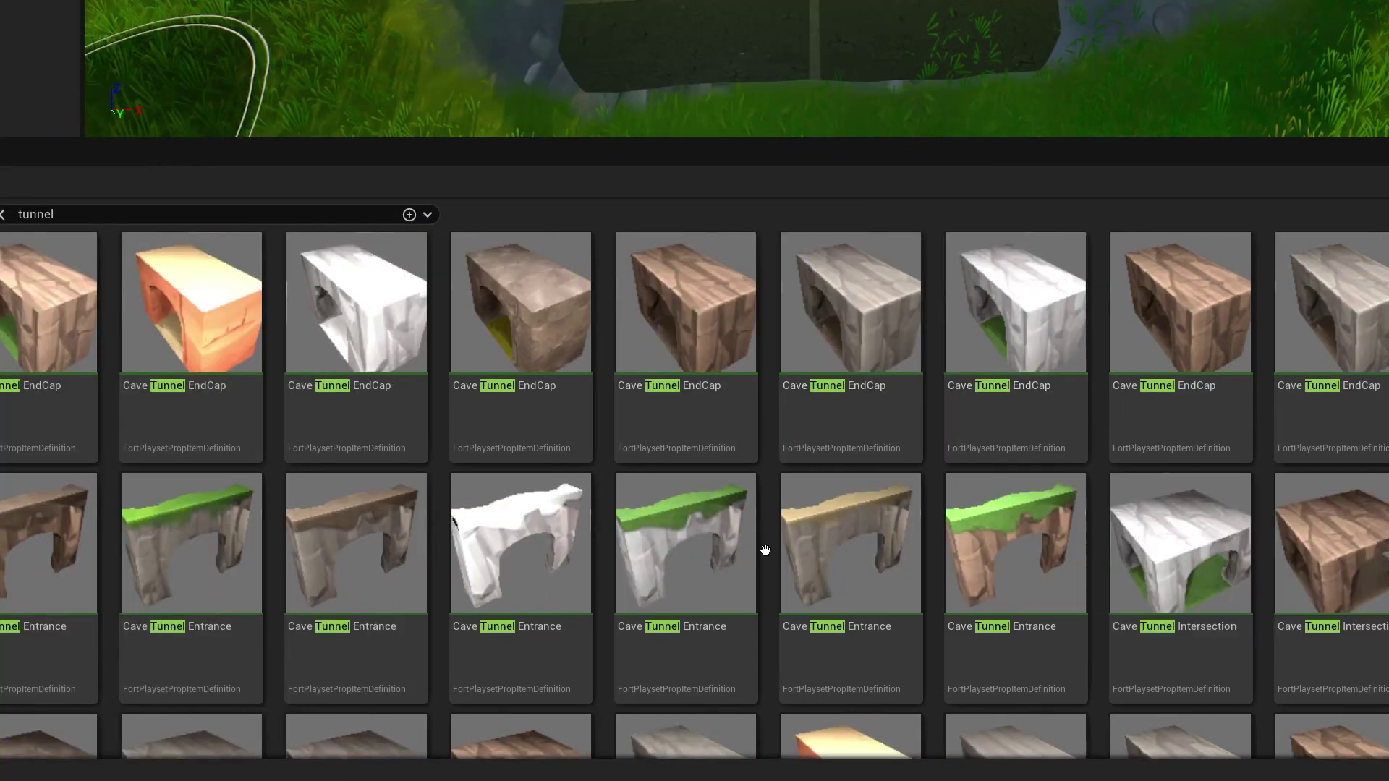
mouse_move(695, 543)
mouse_down()
mouse_move(709, 41)
mouse_move(361, 426)
mouse_move(657, 397)
mouse_up()
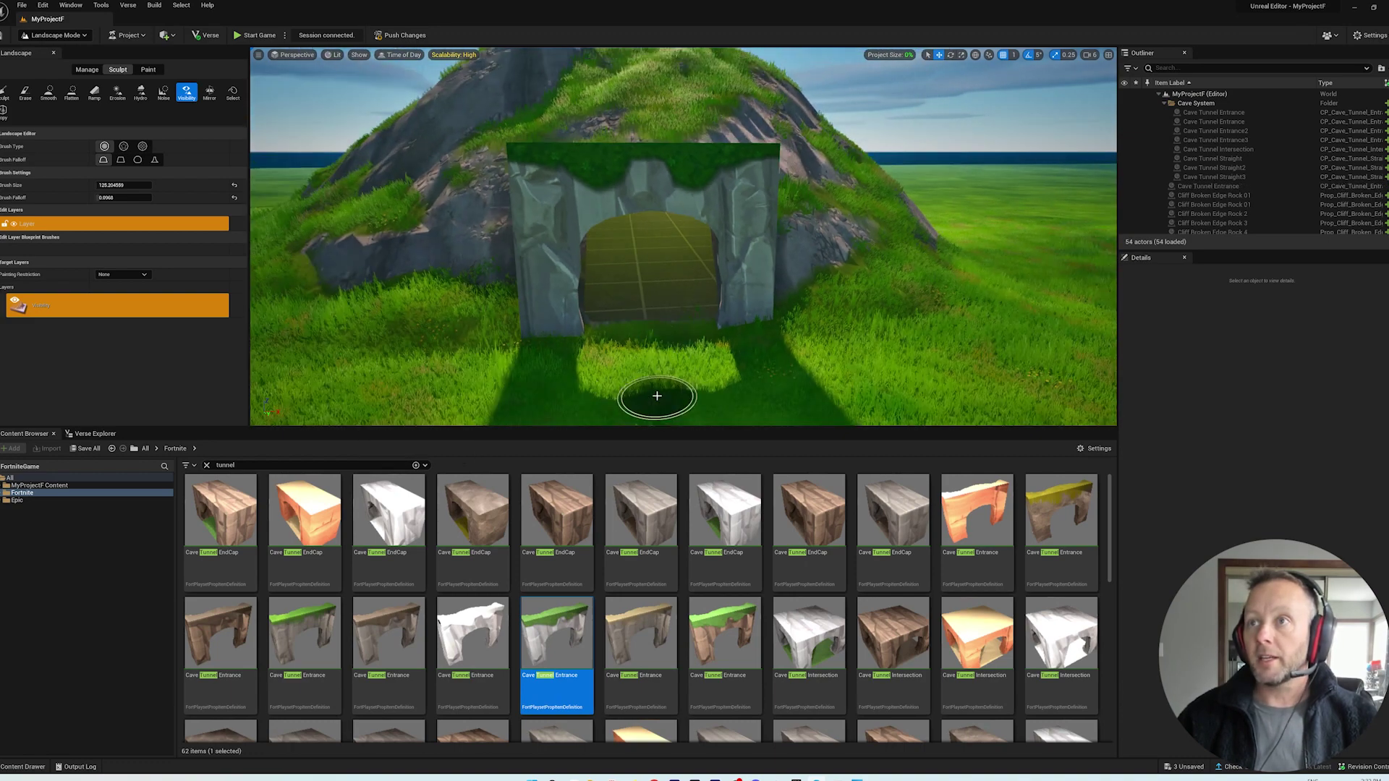
mouse_move(657, 397)
right_down()
mouse_move(760, 391)
mouse_move(683, 237)
right_up()
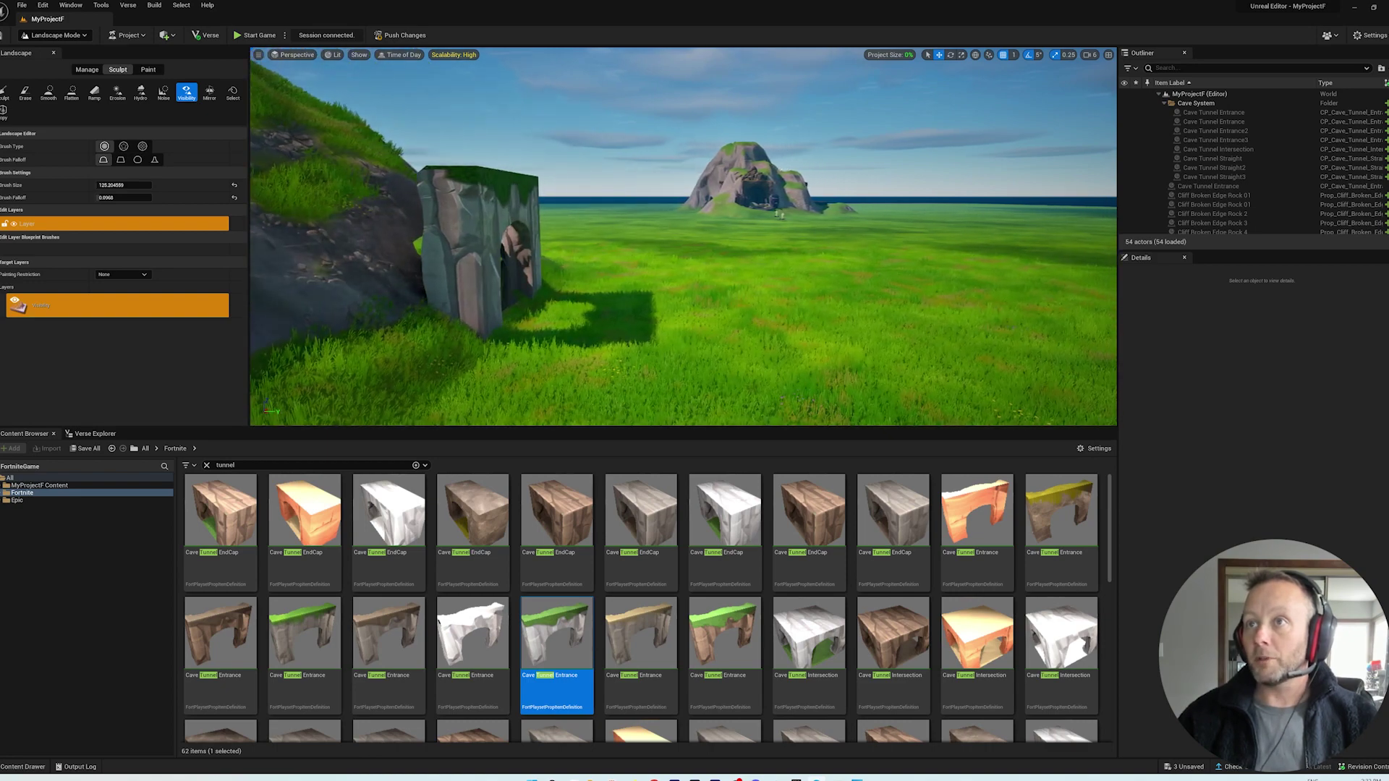
right_drag(496, 189, 496, 189)
Select the Cave Tunnel Entrance, turn it 180 degrees, and slide it into place
key(shift+1)
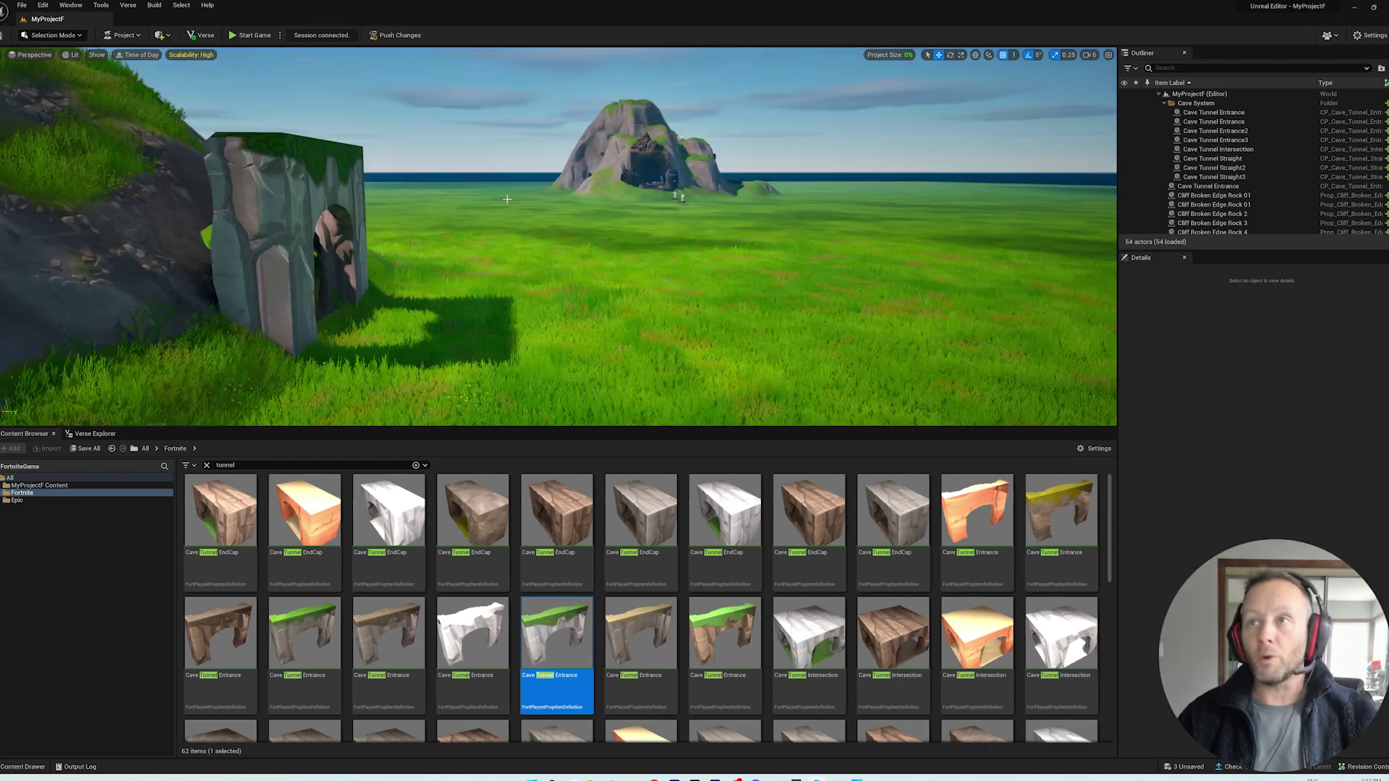
click(296, 287)
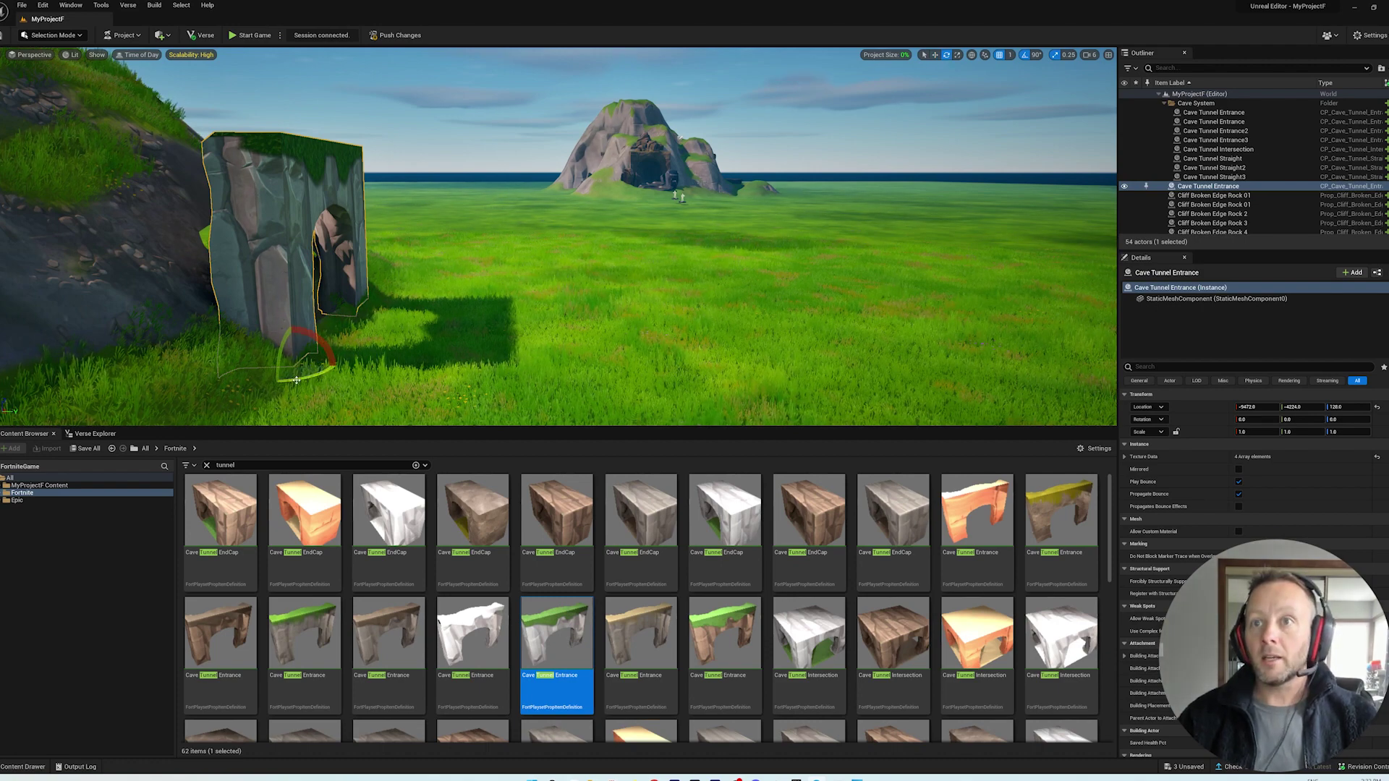
drag(295, 379, 271, 391)
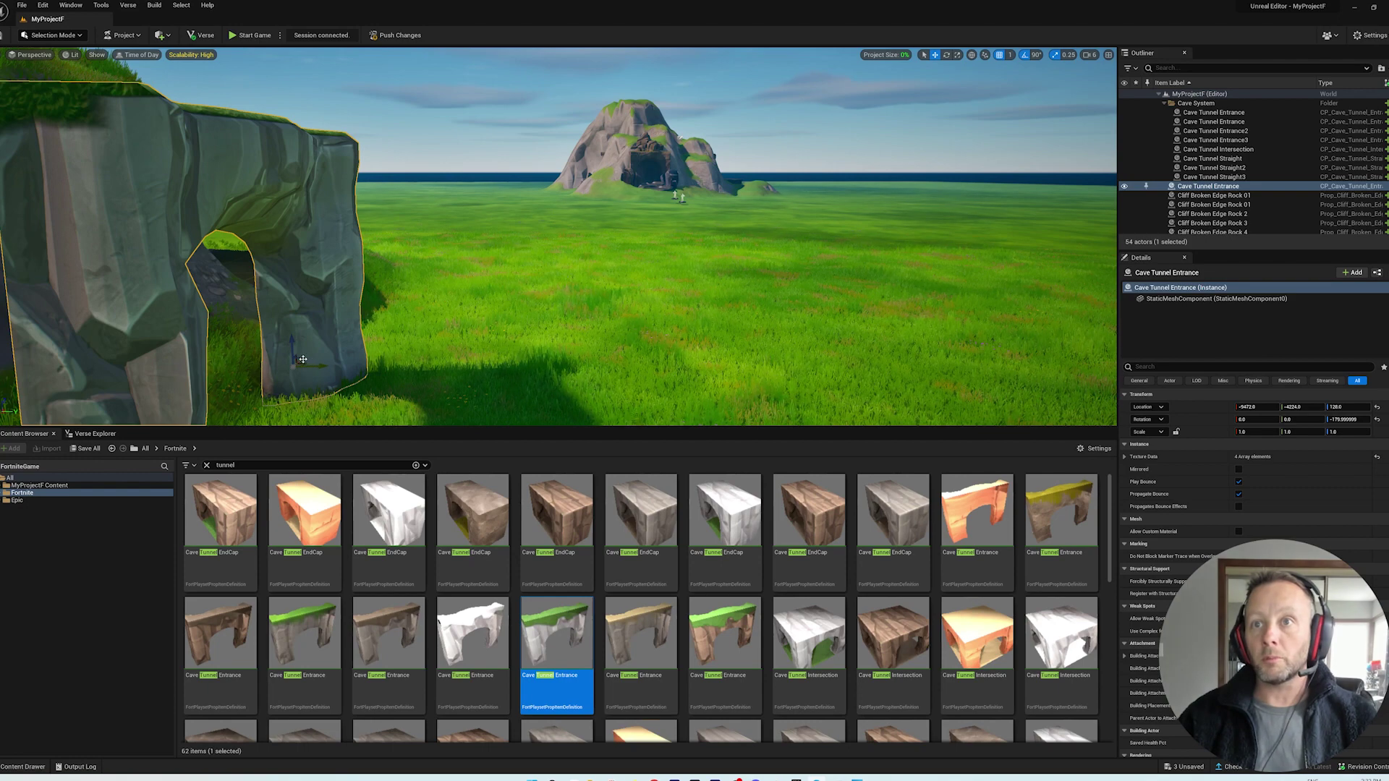
mouse_move(303, 359)
mouse_down()
mouse_move(351, 296)
mouse_move(300, 296)
mouse_up()
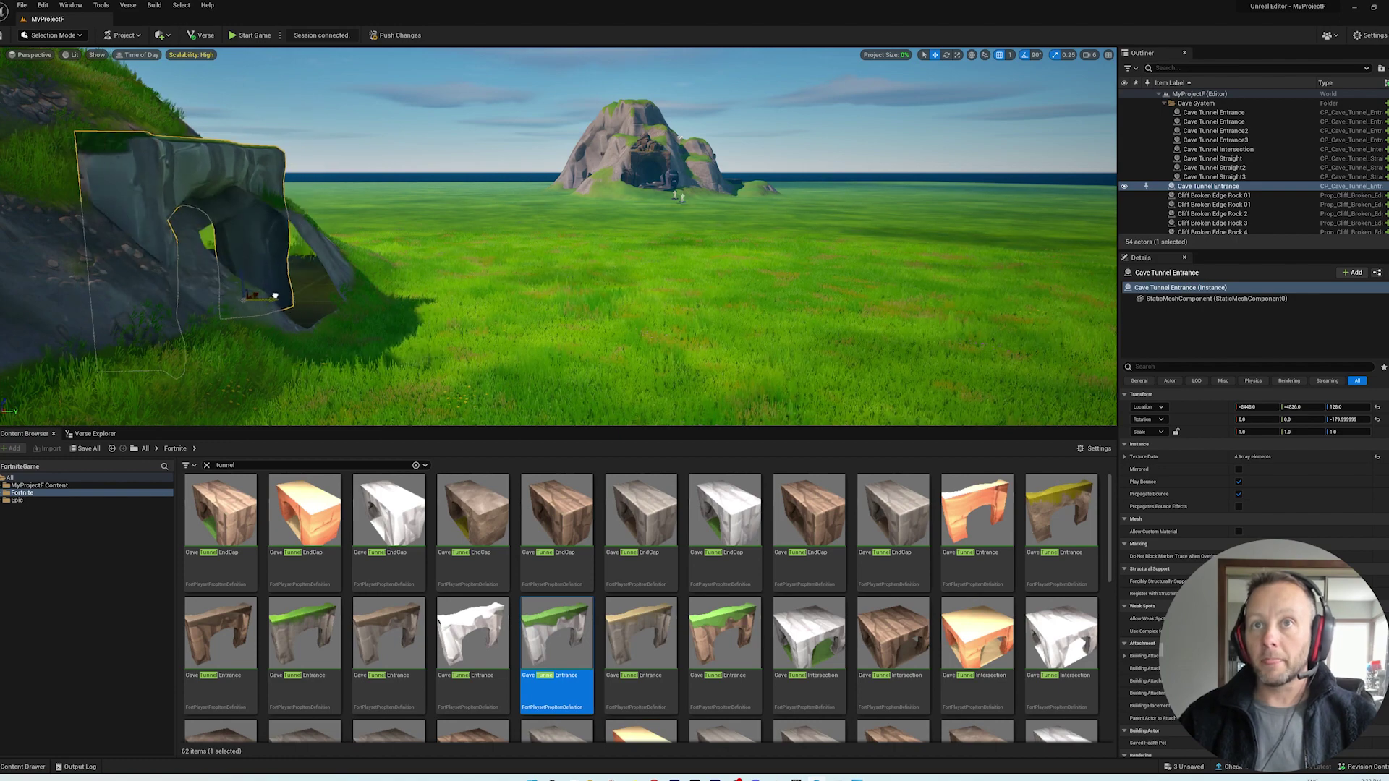
drag(299, 294, 495, 288)
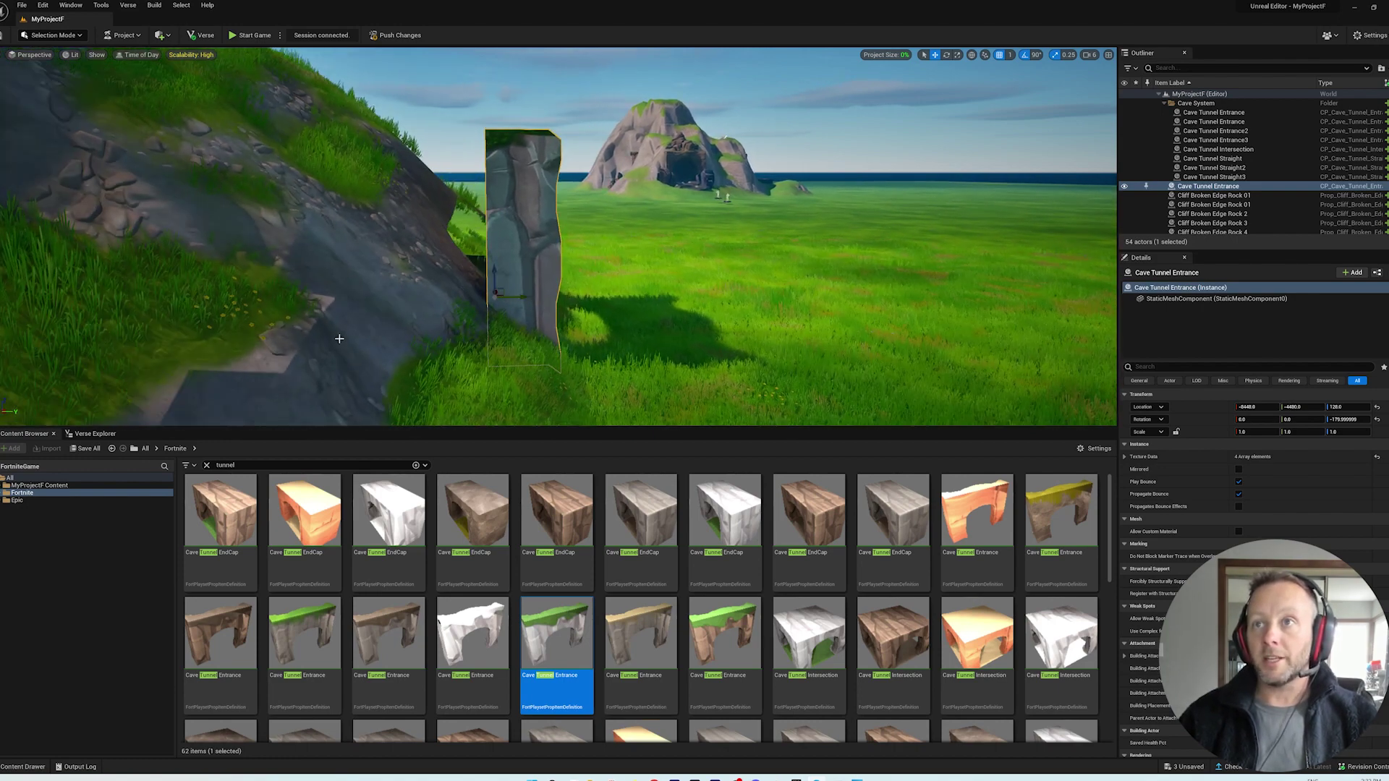
Orbit around the repositioned entrance to check its arch from above and head-on
mouse_move(494, 288)
alt+mouse_down()
mouse_move(500, 358)
mouse_move(461, 315)
alt+mouse_up()
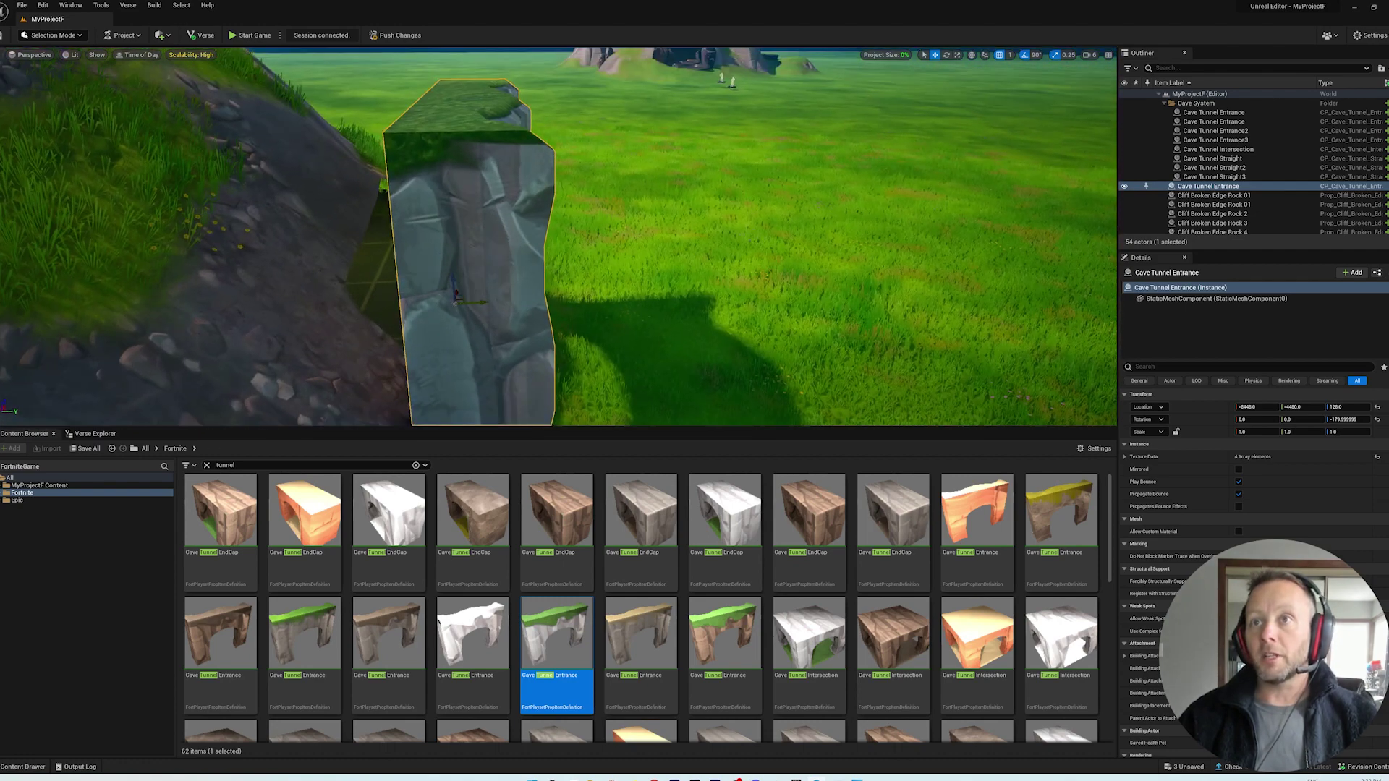
right_click(461, 315)
click(462, 252)
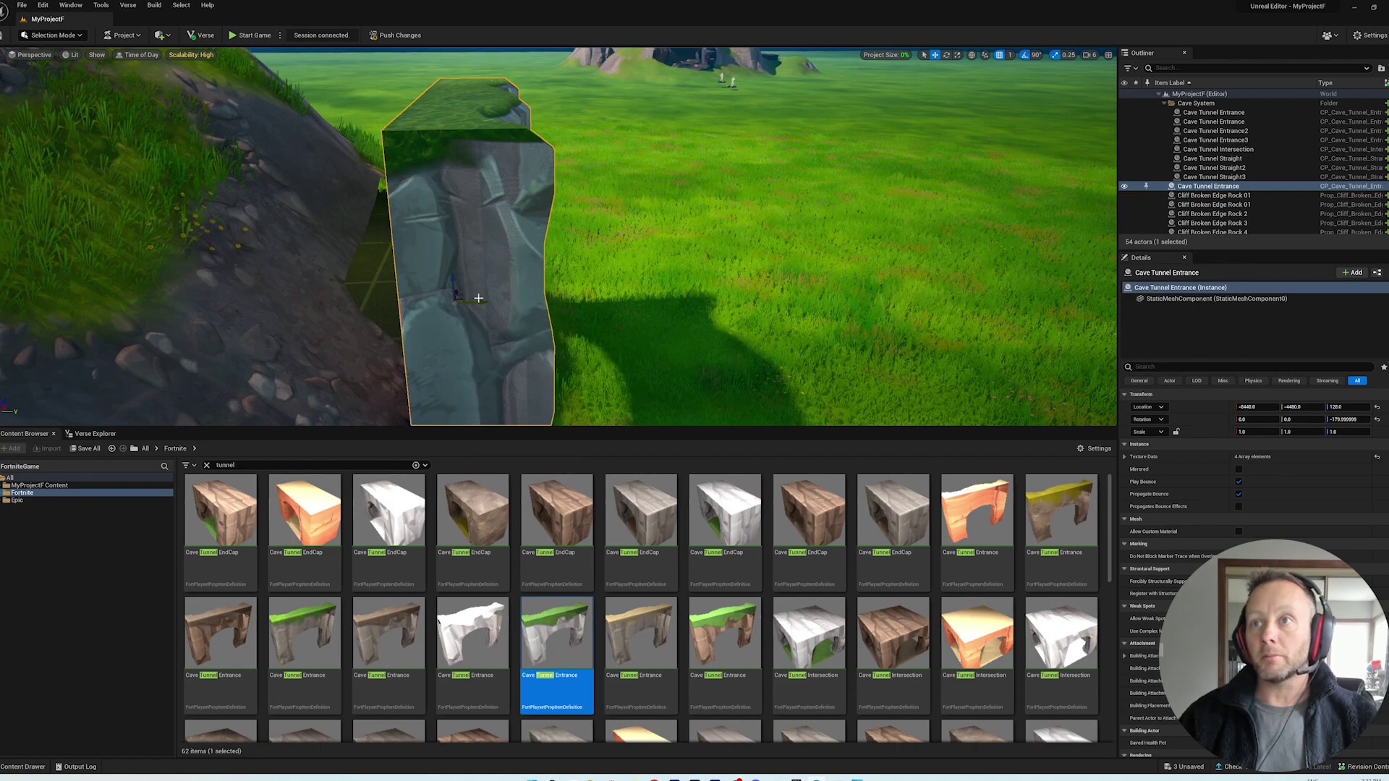
alt+drag(478, 305, 373, 301)
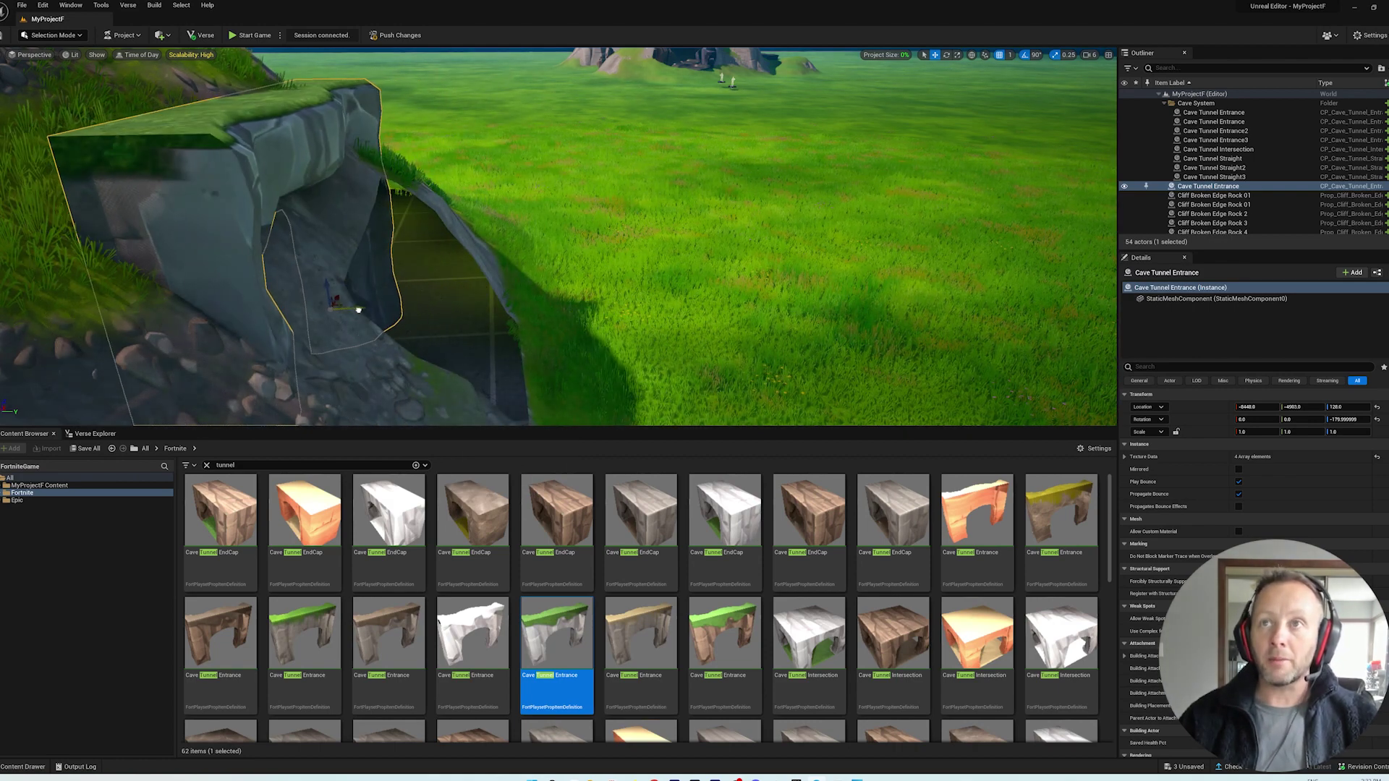
mouse_move(358, 310)
alt+mouse_down()
mouse_move(344, 310)
mouse_move(485, 318)
alt+mouse_up()
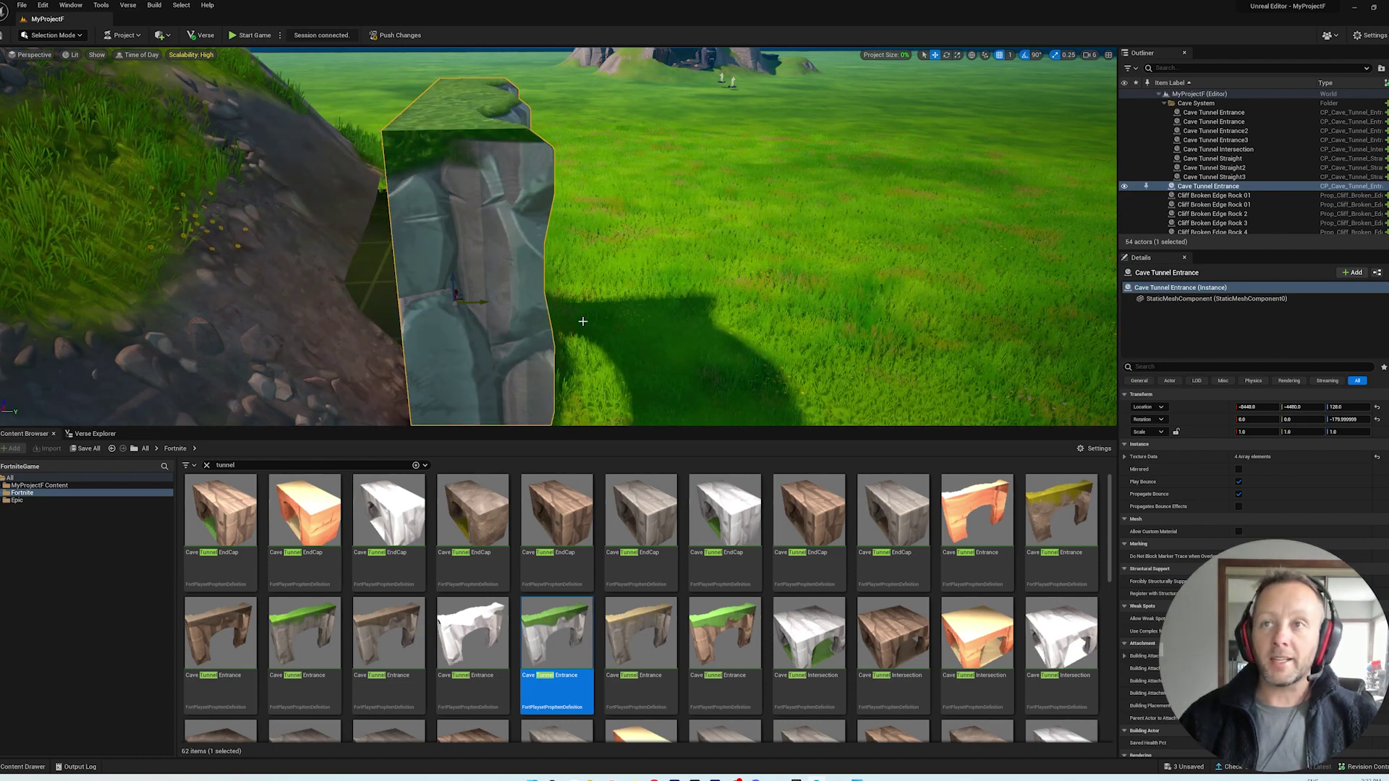
mouse_move(592, 324)
alt+mouse_down()
mouse_move(352, 331)
mouse_move(543, 326)
alt+mouse_up()
scroll(542, 326, down, 3)
scroll(543, 326, down, 2)
scroll(542, 325, down, 2)
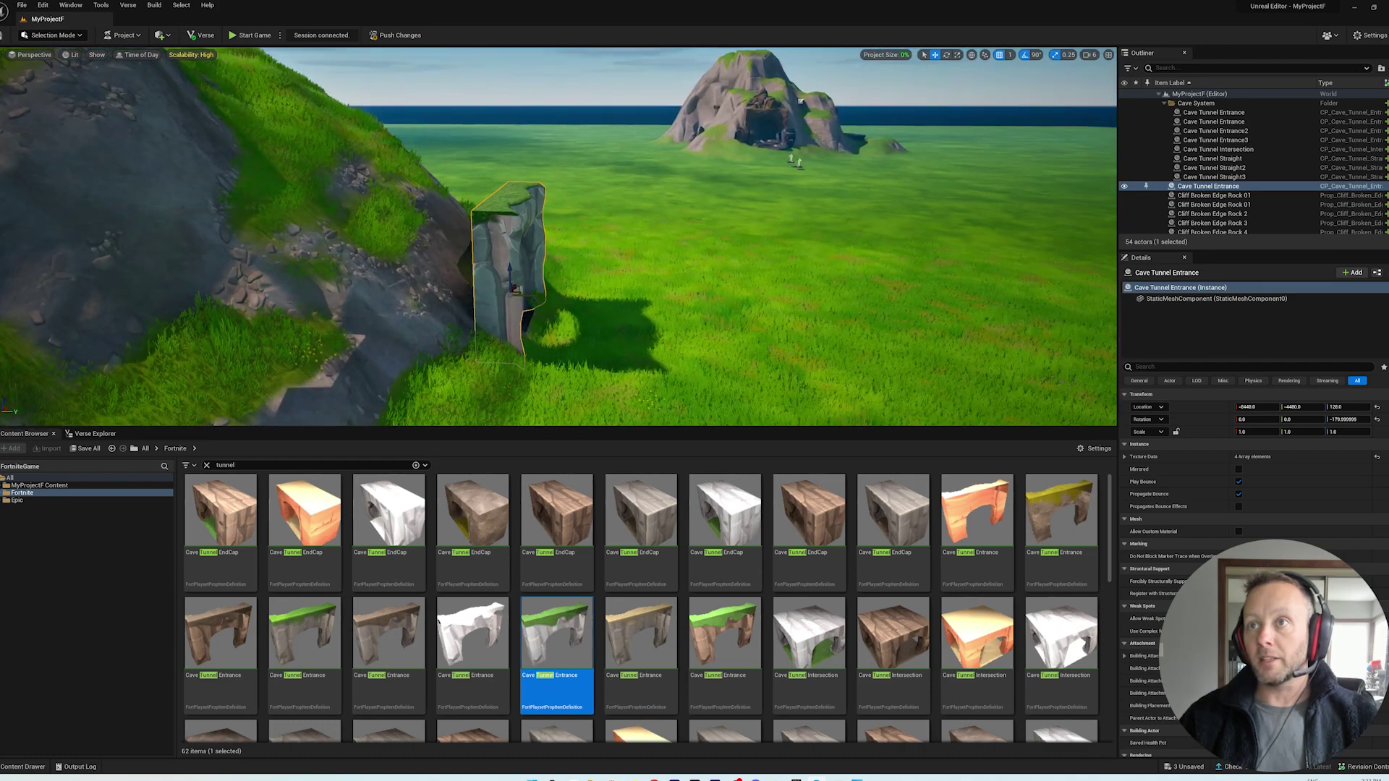
Move the entrance onto the open grass and try adding a Cave Tunnel EndCap
mouse_move(605, 343)
alt+mouse_down()
mouse_move(122, 272)
mouse_move(879, 307)
mouse_move(847, 290)
alt+mouse_up()
alt+right_drag(847, 291, 847, 358)
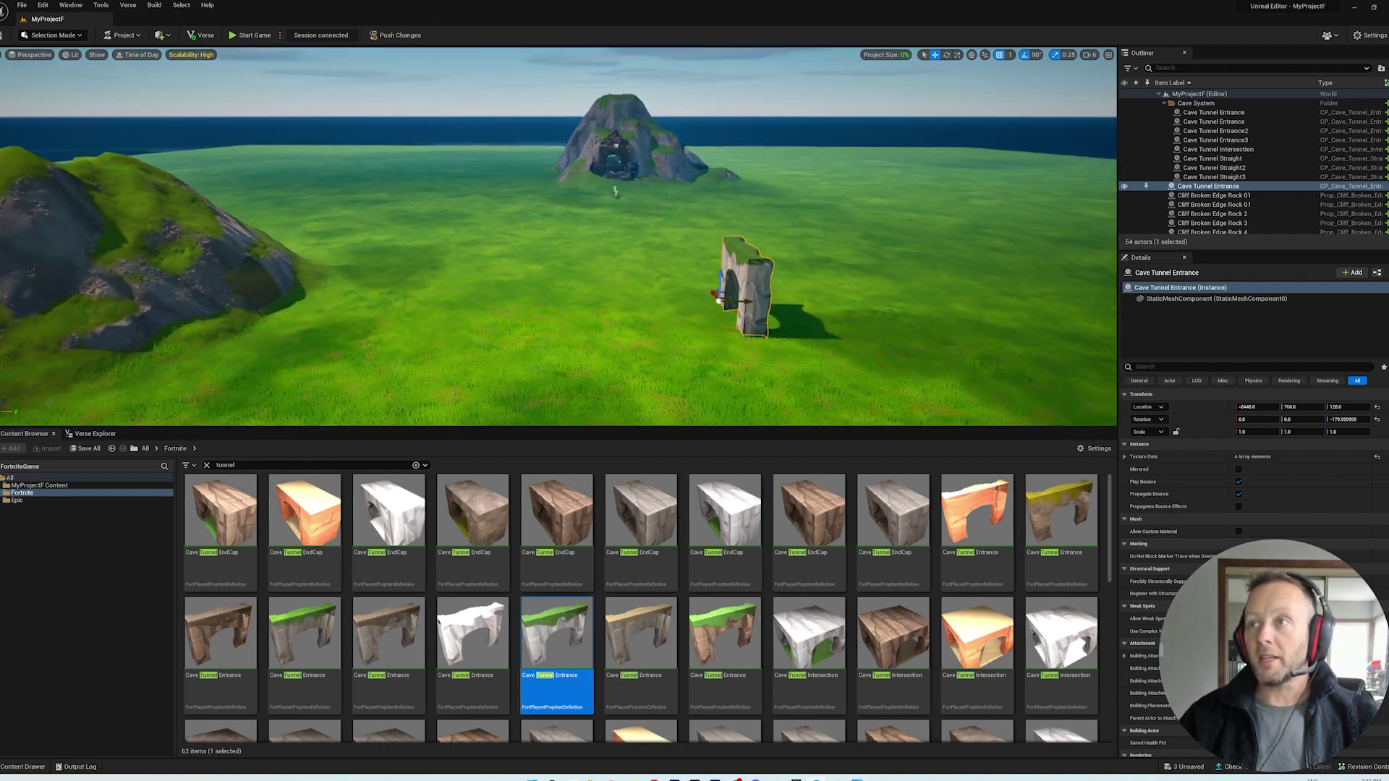
drag(748, 301, 843, 302)
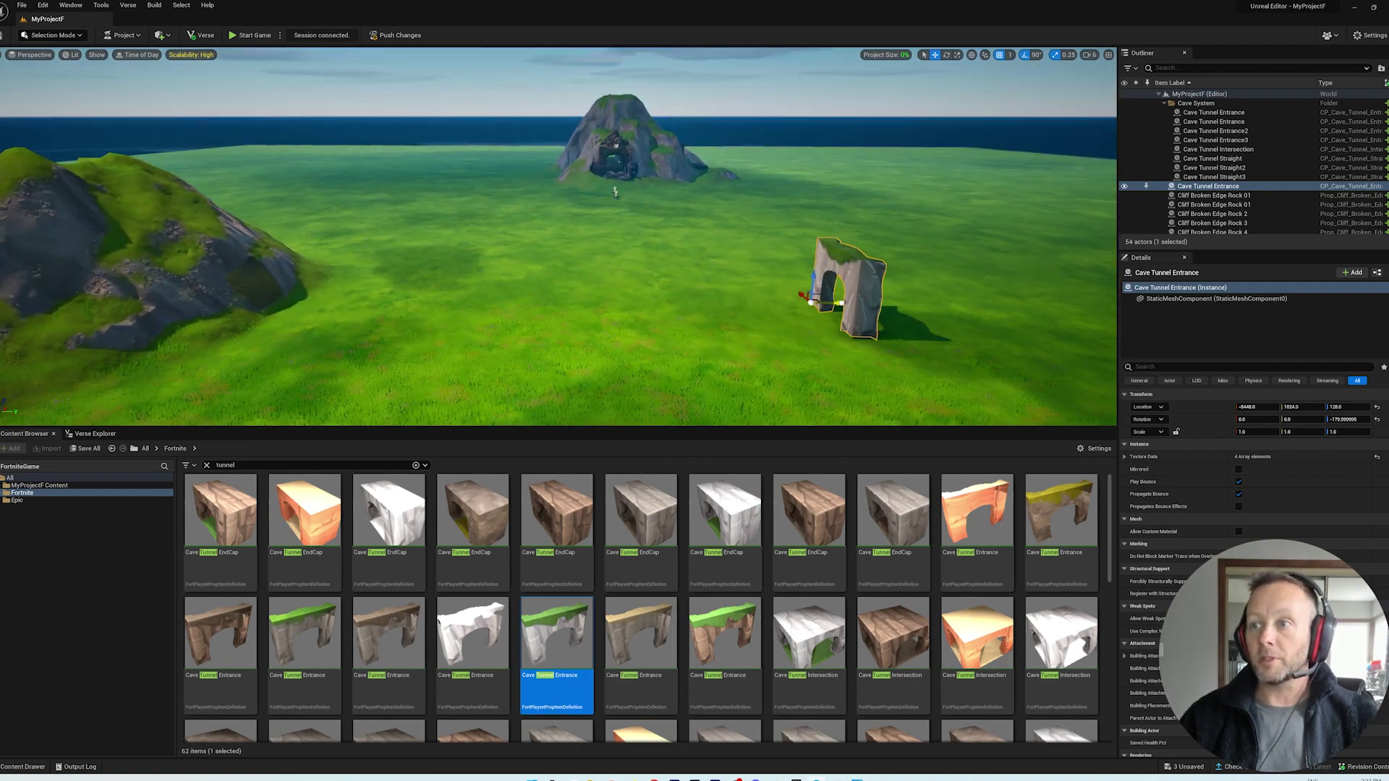
mouse_move(641, 516)
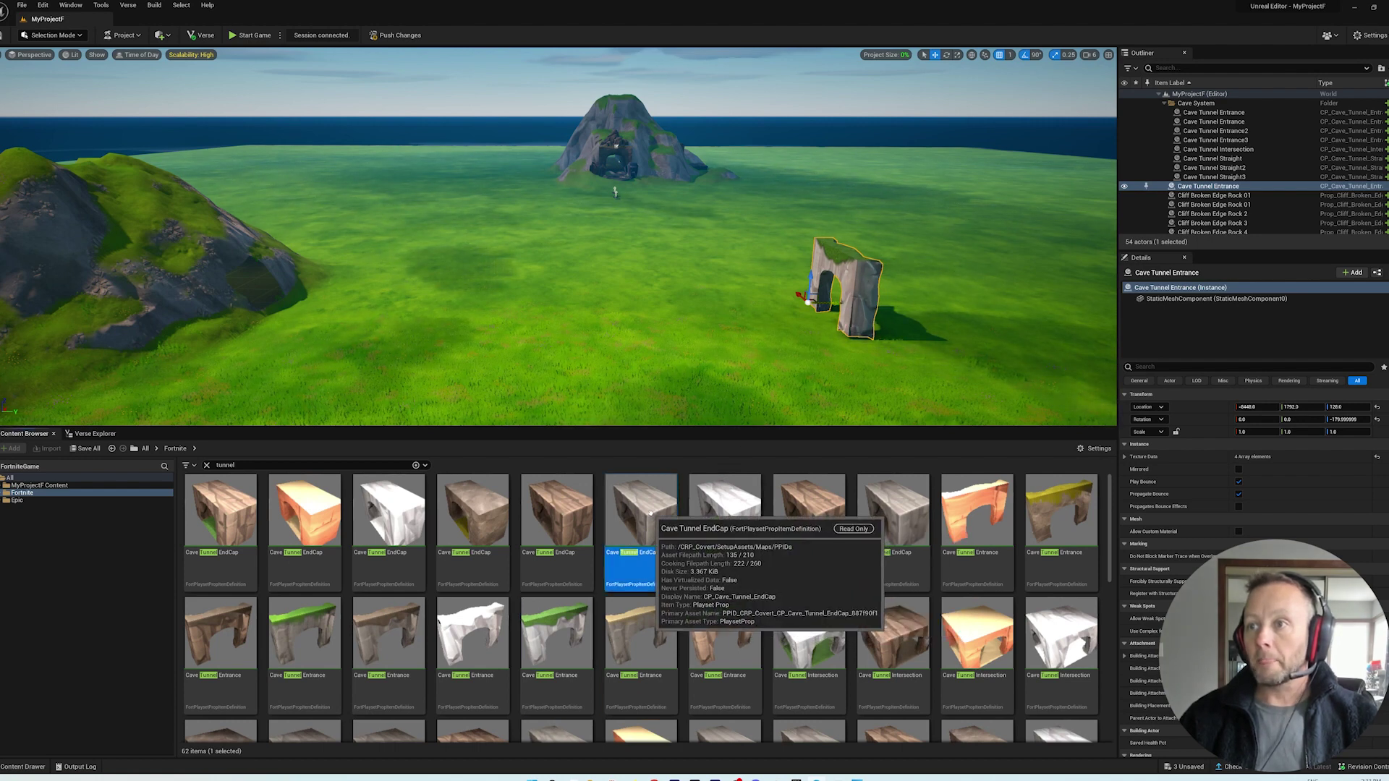
drag(651, 515, 642, 525)
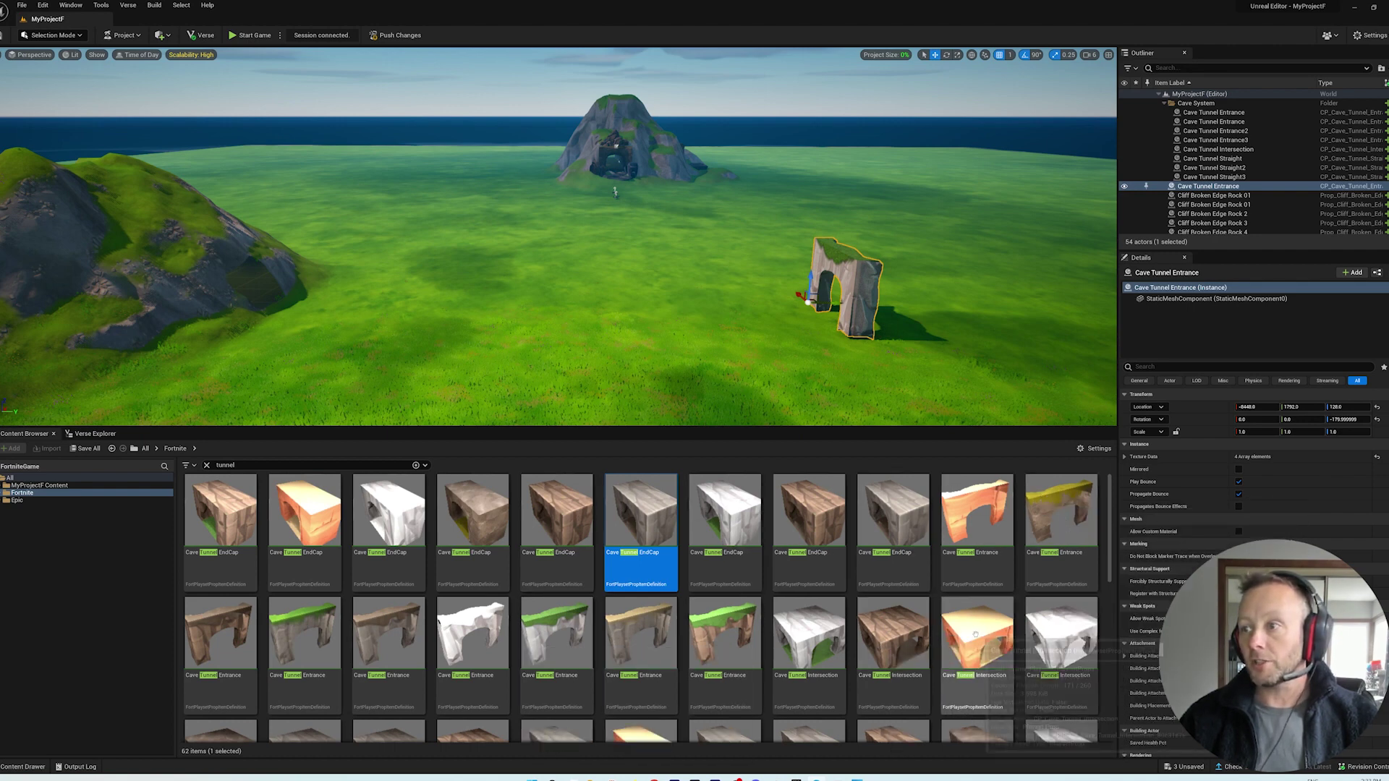
scroll(944, 663, down, 2)
scroll(917, 690, down, 2)
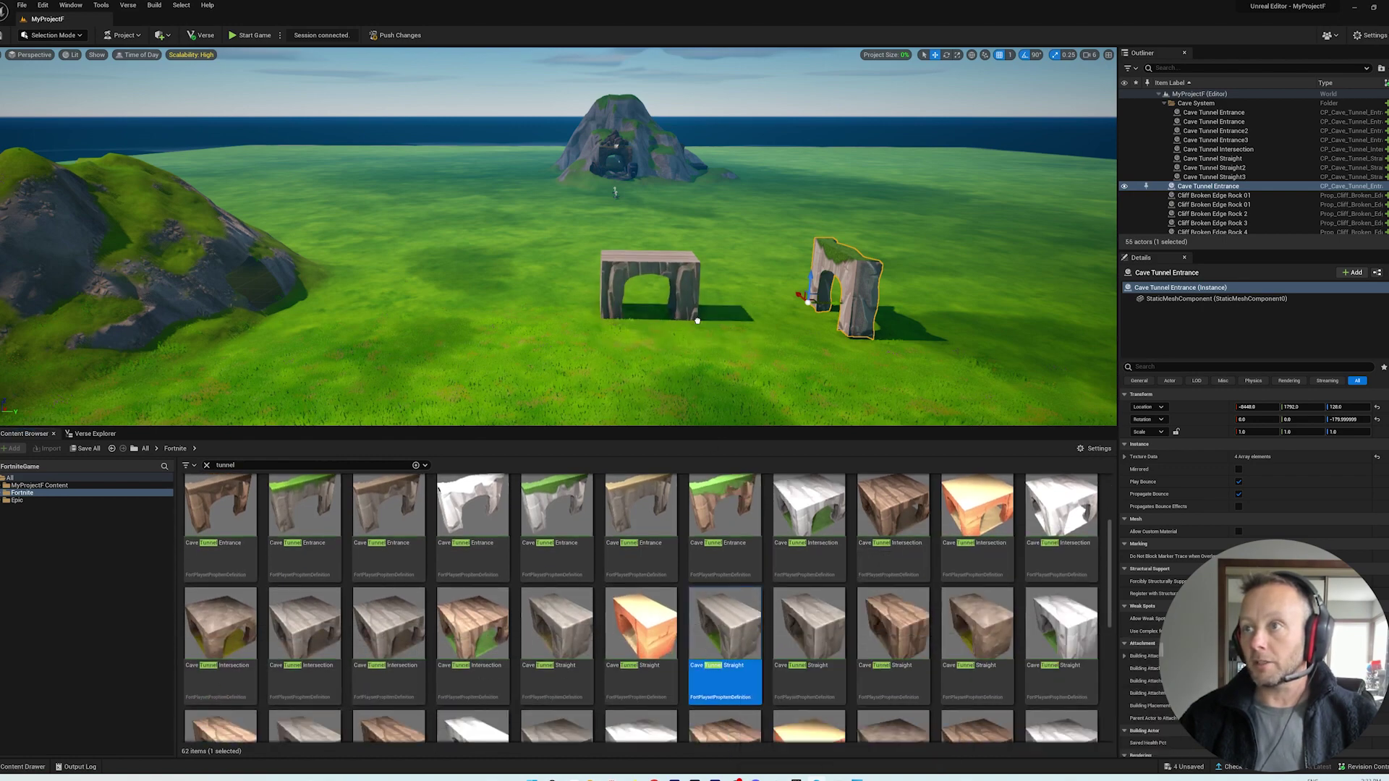
Place a Cave Tunnel Straight, rotate it 90 degrees, and push it against the entrance
drag(725, 630, 698, 322)
drag(700, 466, 850, 469)
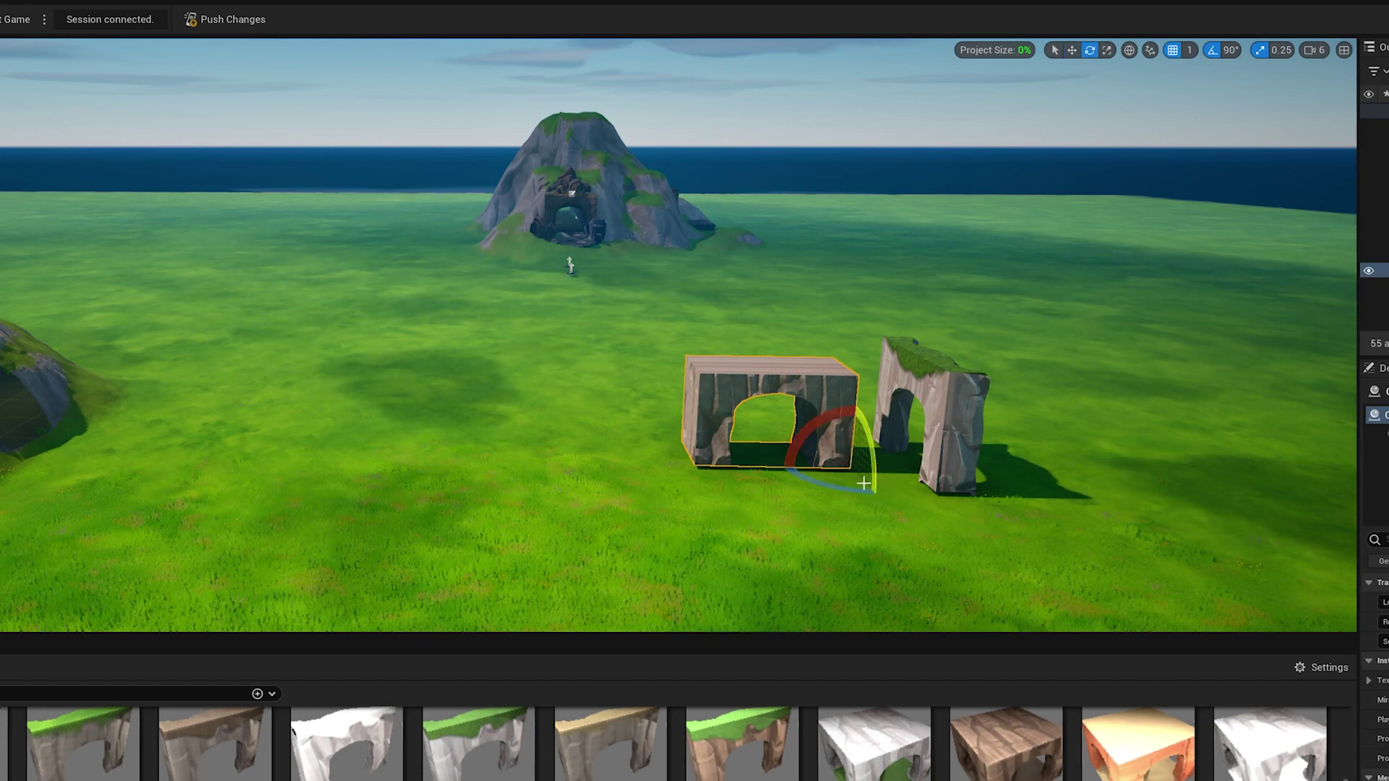
drag(821, 455, 933, 478)
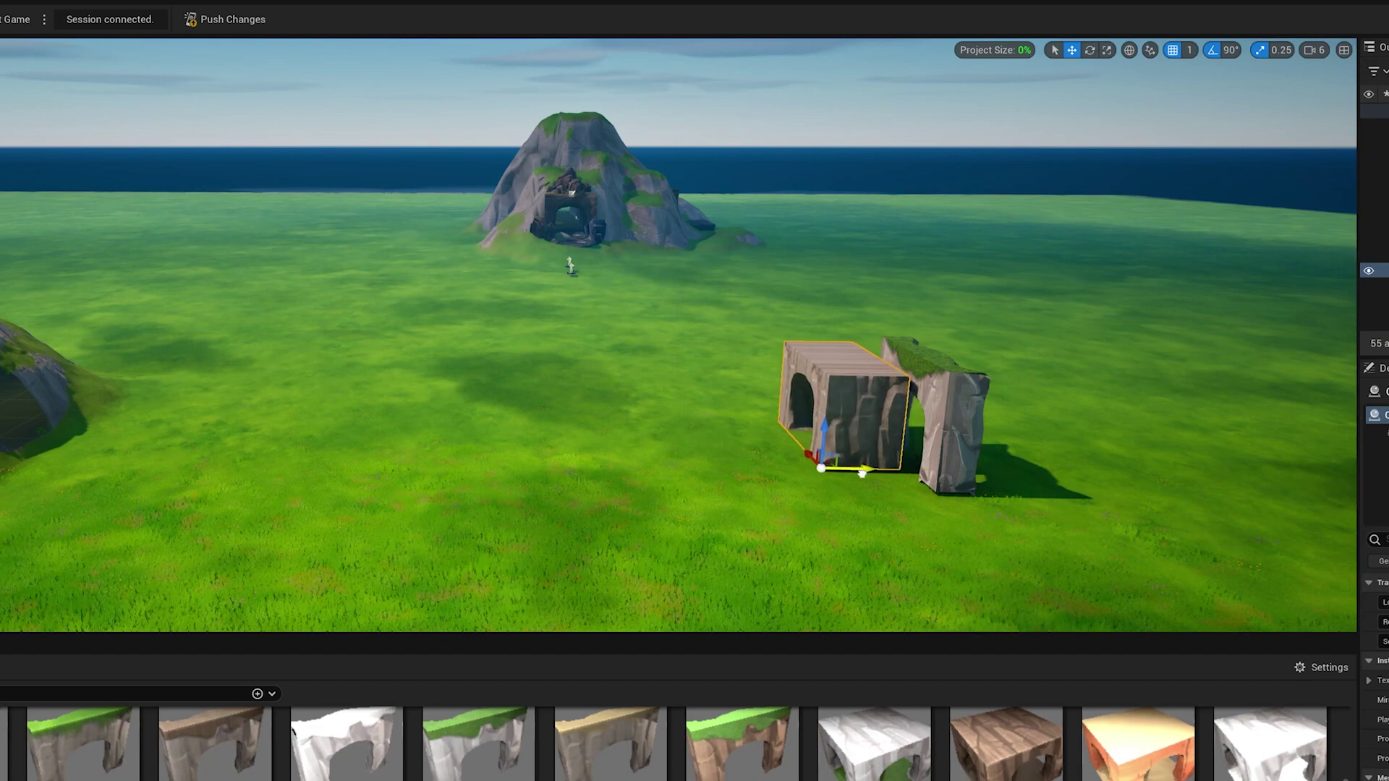
drag(816, 456, 829, 472)
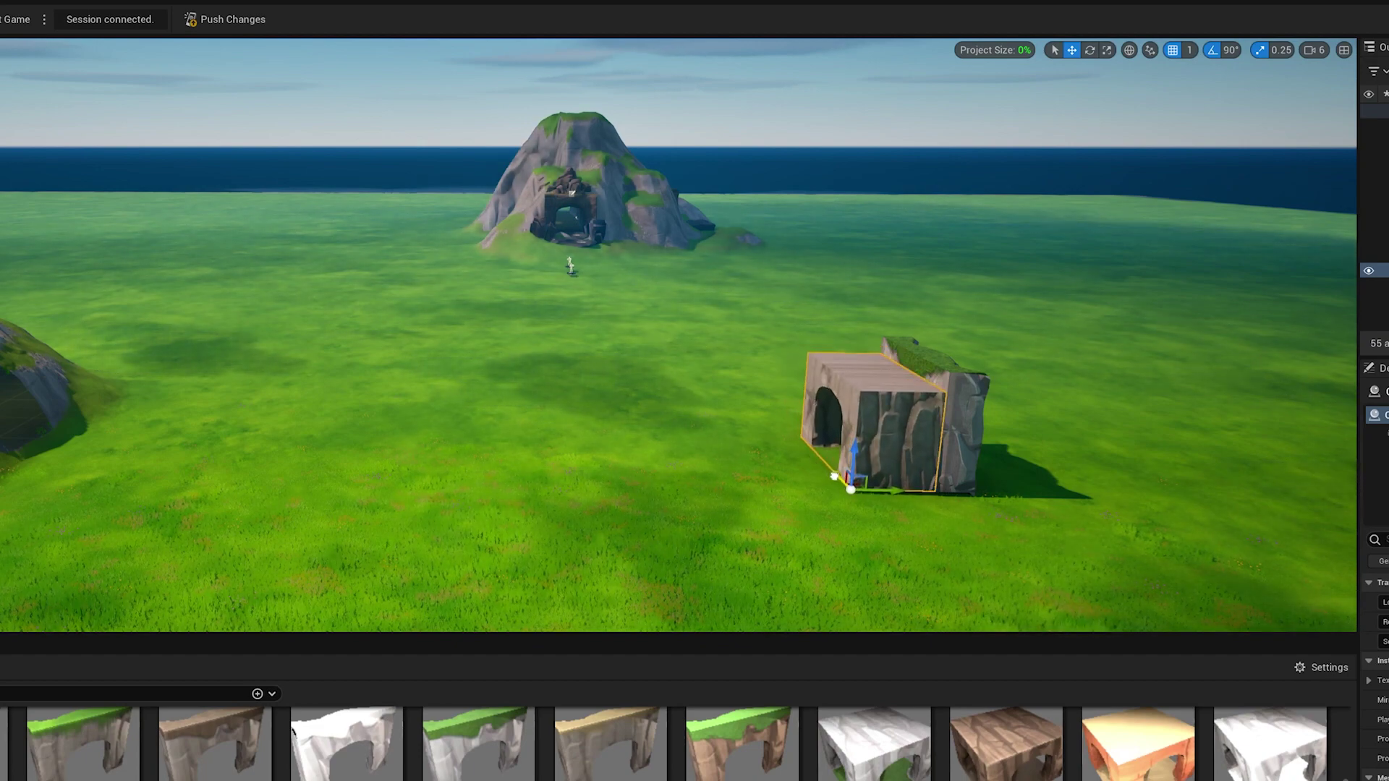
Fly closer to the tunnel pieces and select the neighbouring rock blocks
right_drag(991, 487, 991, 486)
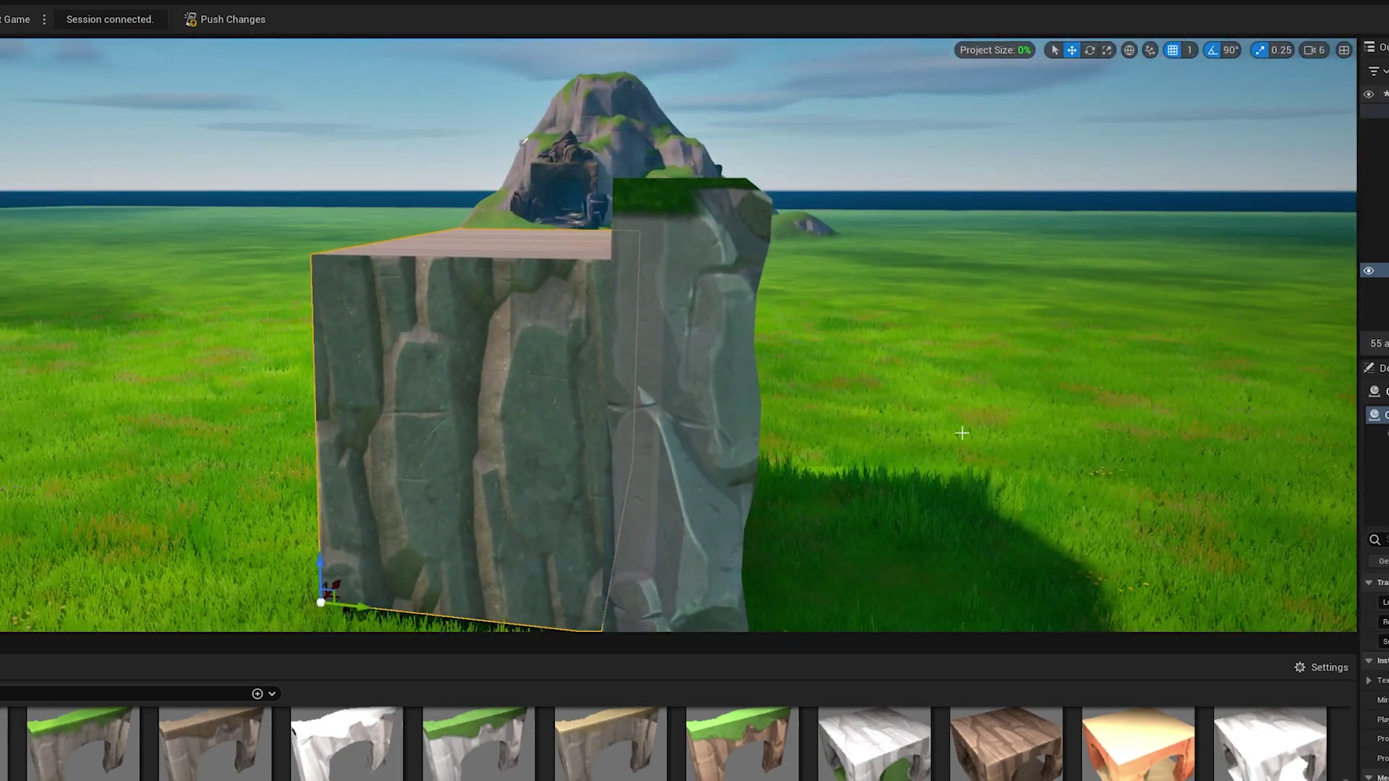
click(635, 451)
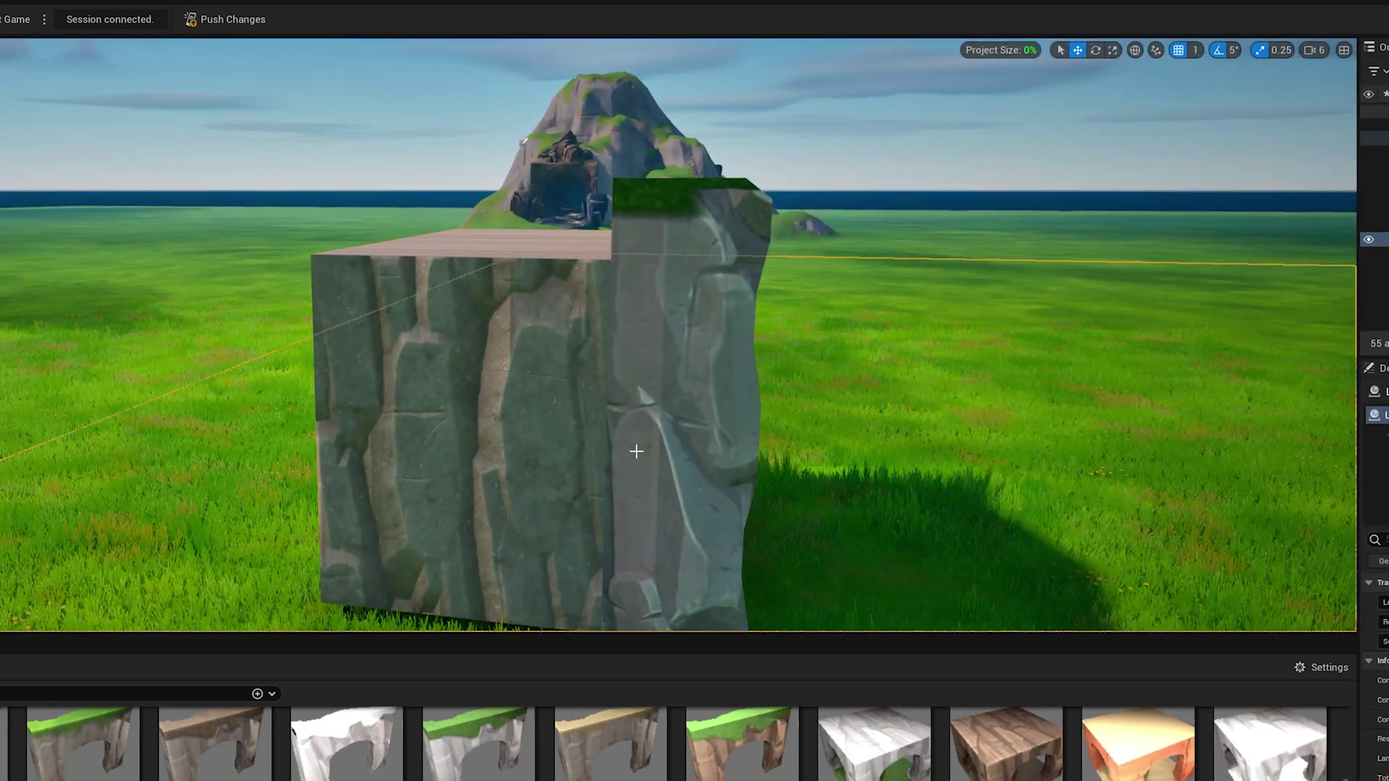
right_drag(635, 473, 462, 434)
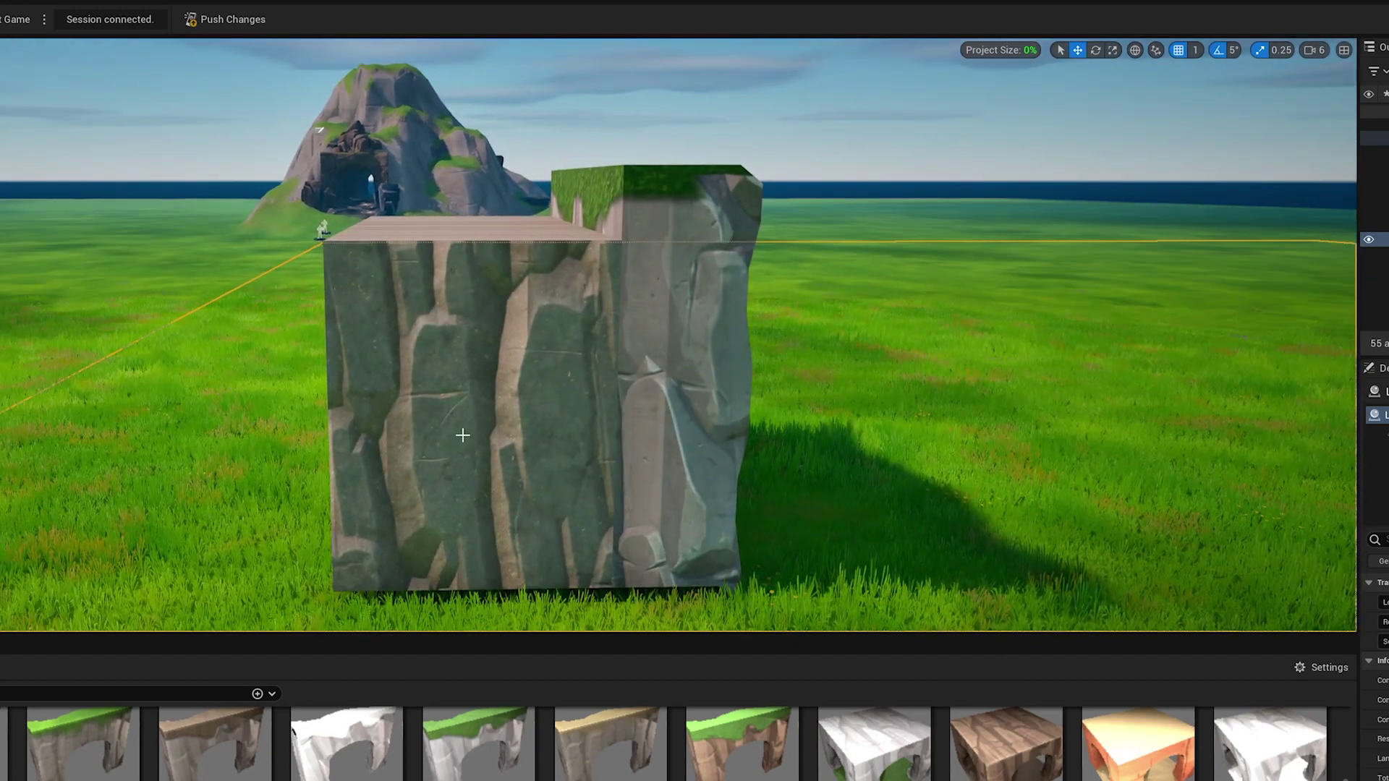
click(463, 435)
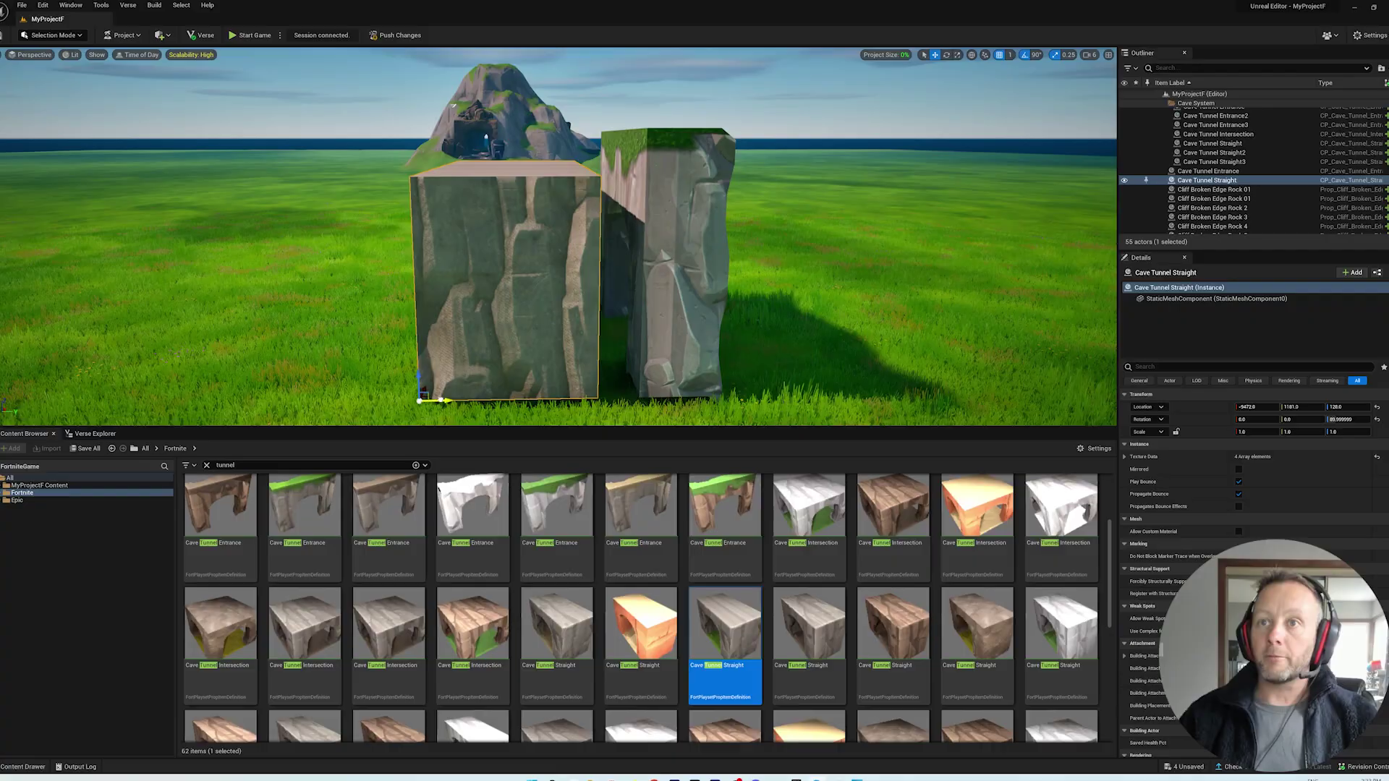
right_drag(364, 592, 455, 169)
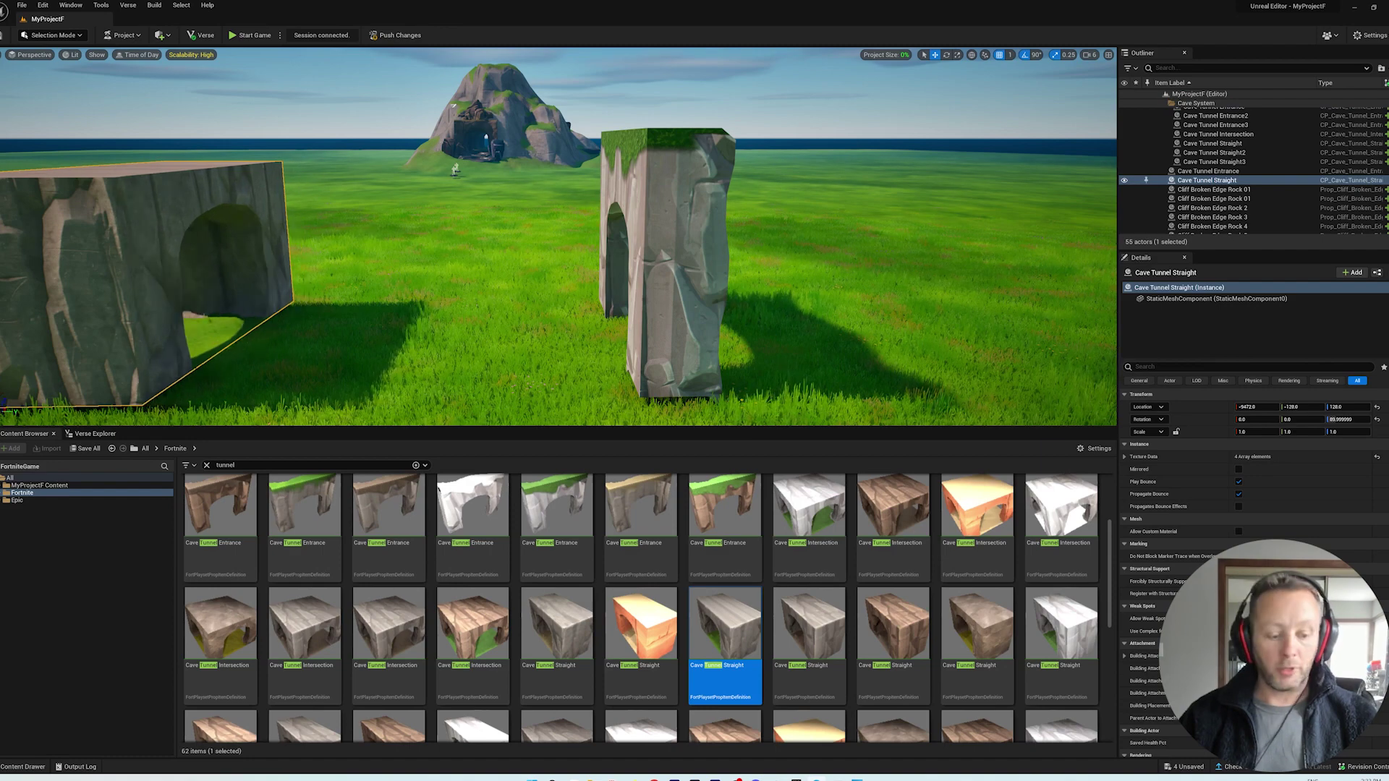
Scale the Cave Tunnel Straight to 3.7 along X and look around to inspect it
right_drag(455, 170, 456, 170)
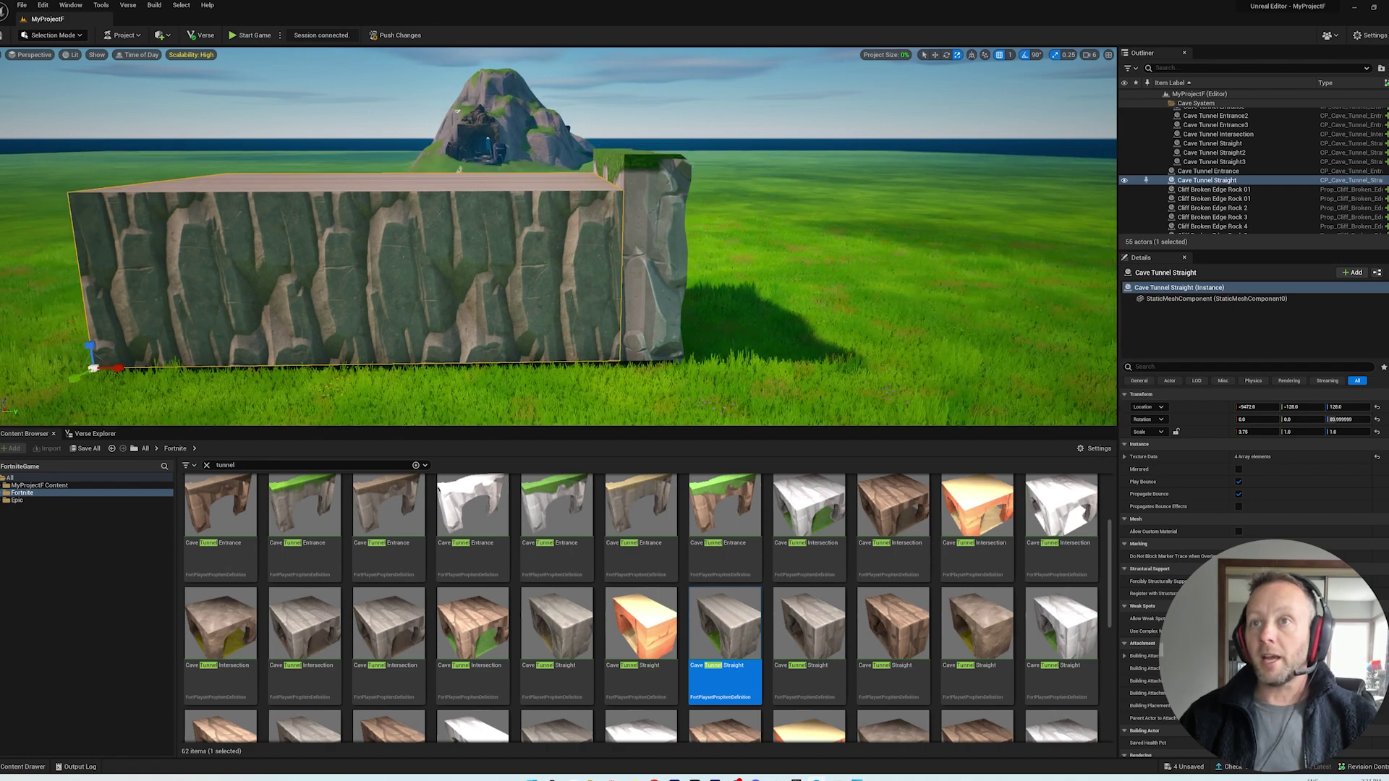
right_drag(456, 169, 456, 170)
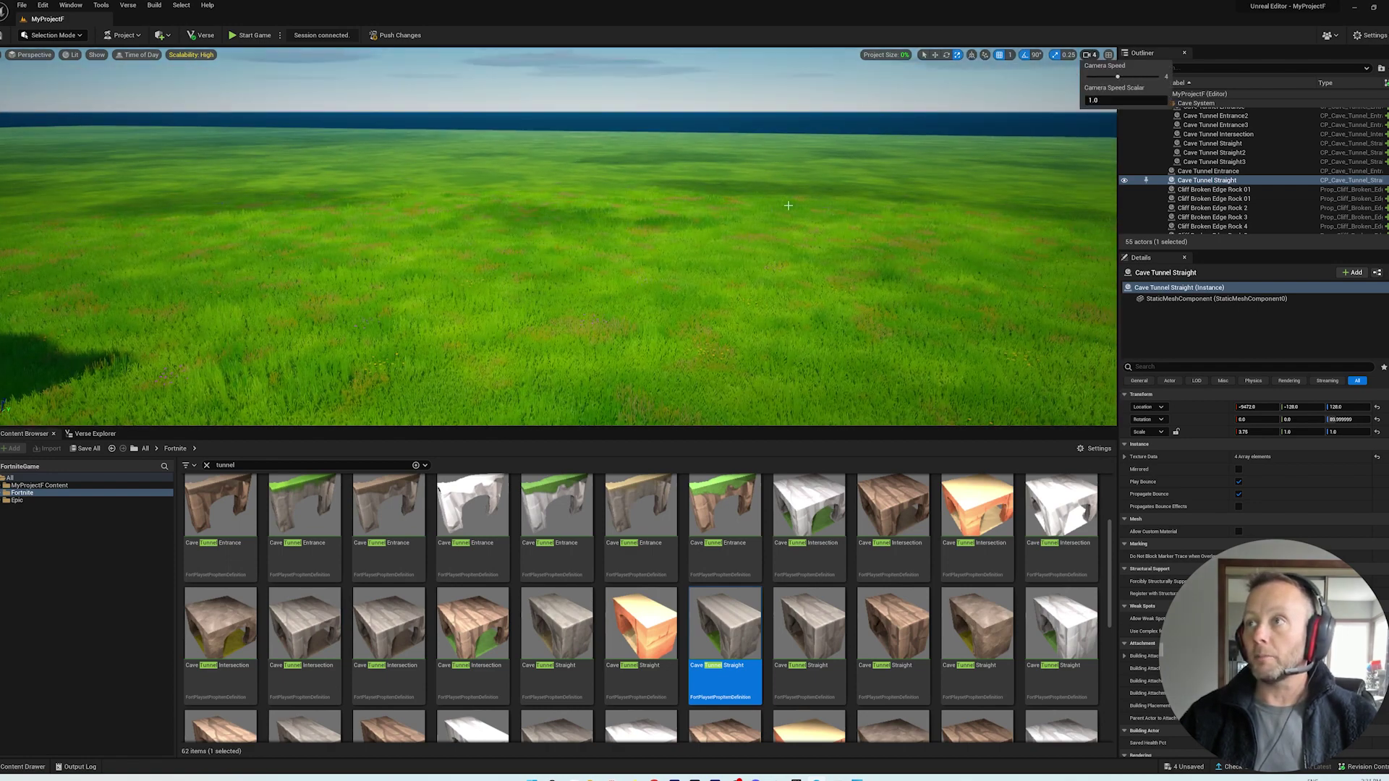
right_drag(698, 235, 697, 235)
scroll(868, 573, up, 2)
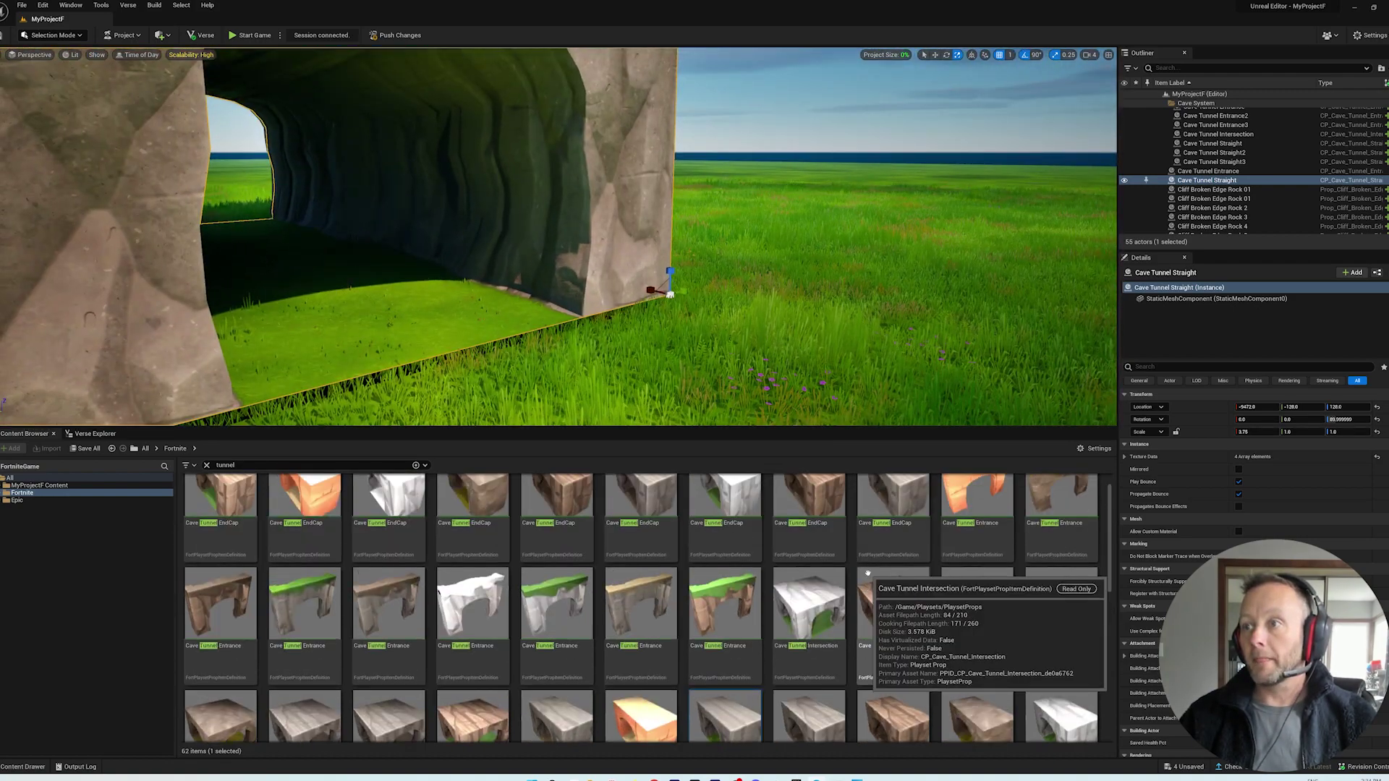
Place a Cave Tunnel EndCap rotated -90° flush against the tunnel's far end
drag(861, 534, 765, 406)
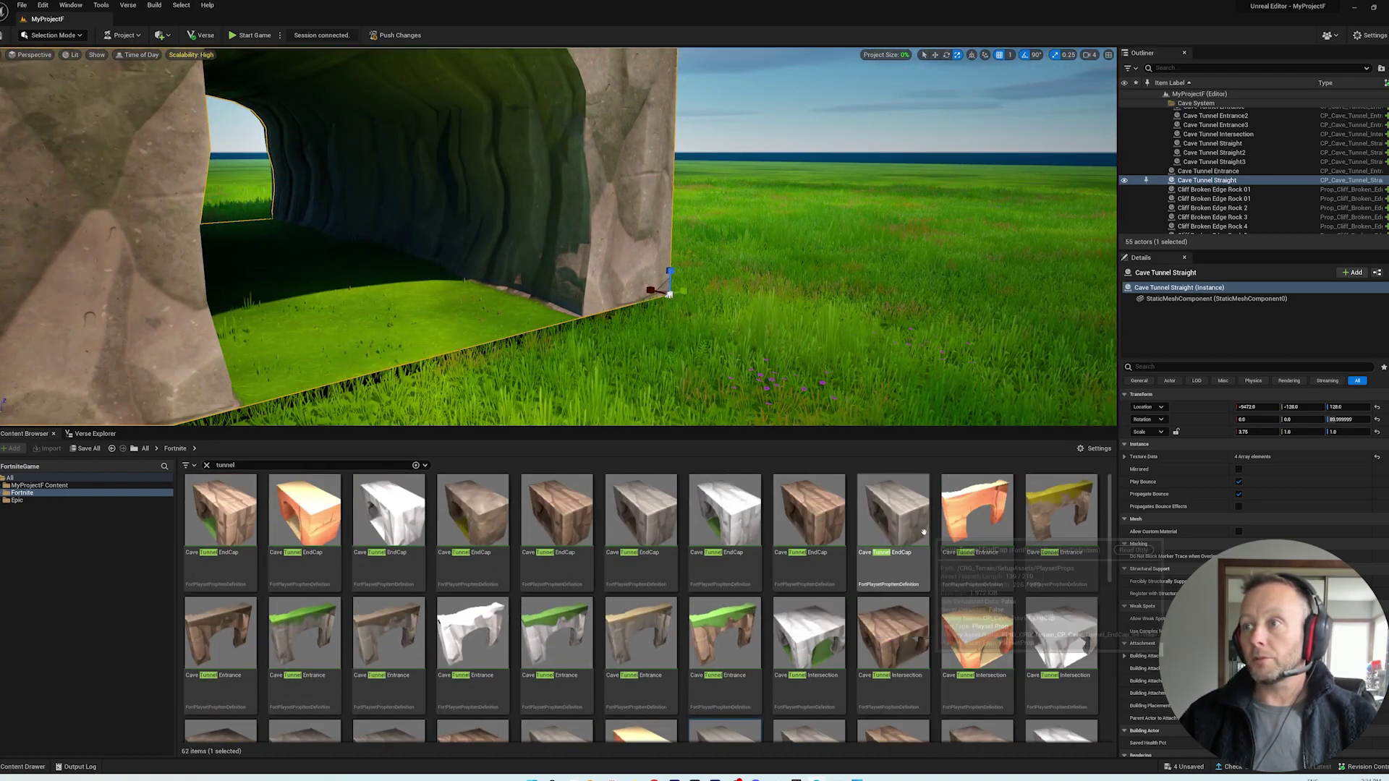
drag(817, 469, 775, 311)
right_drag(776, 311, 834, 308)
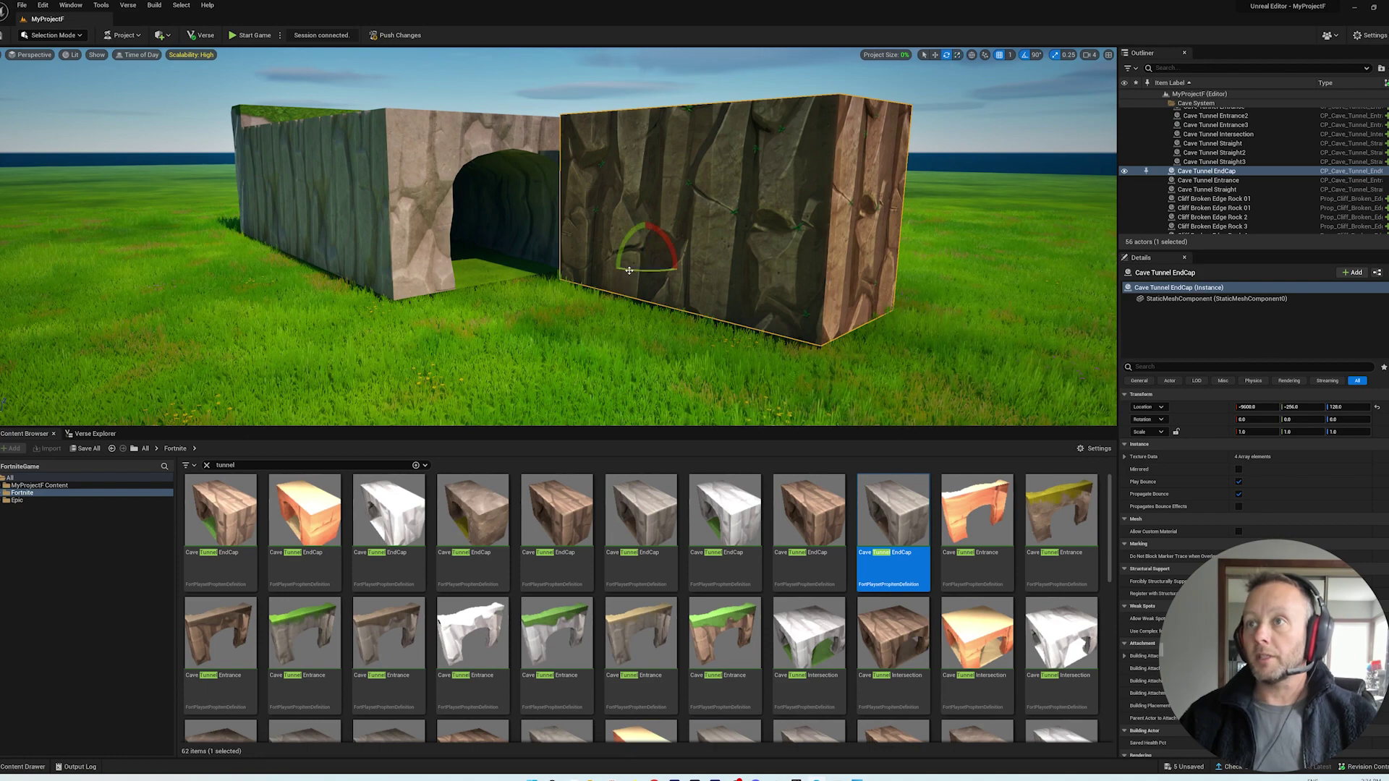
drag(604, 273, 690, 274)
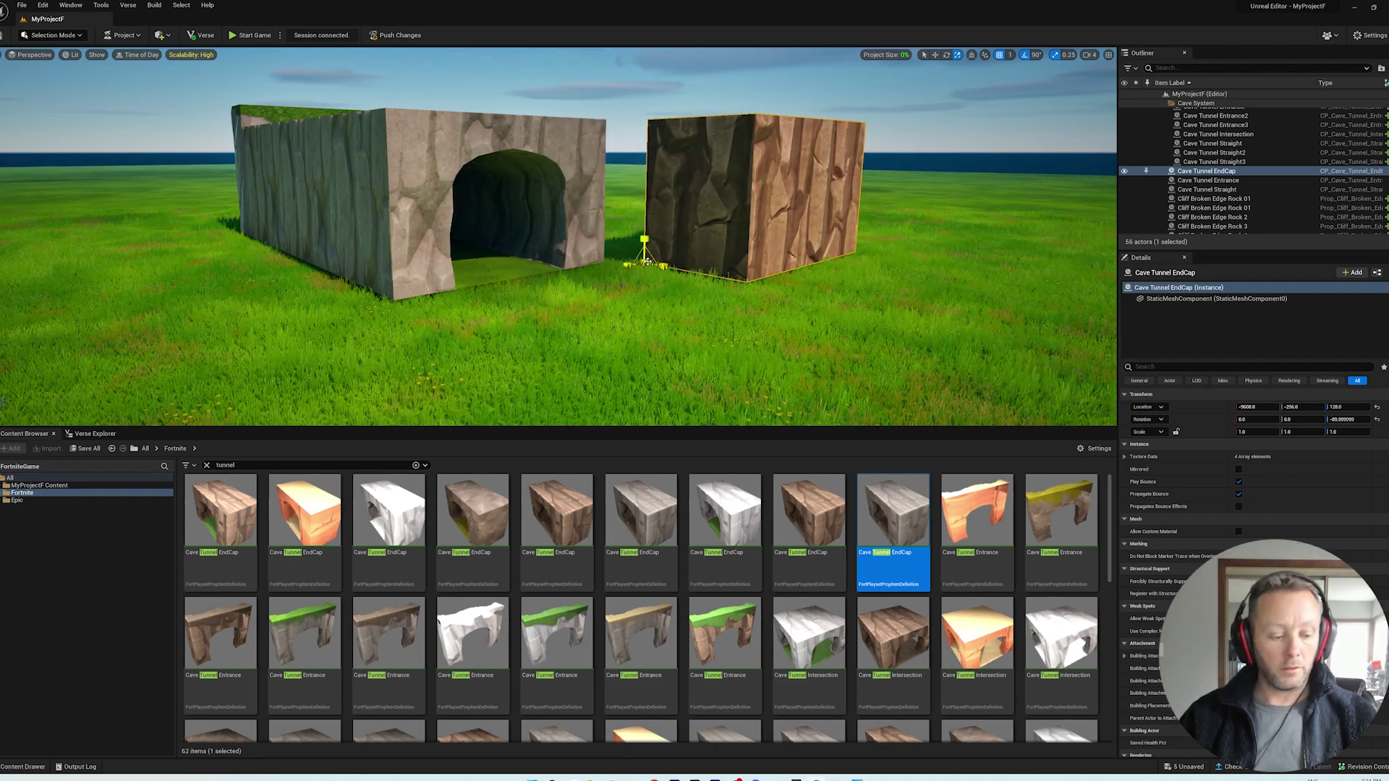
drag(625, 264, 412, 309)
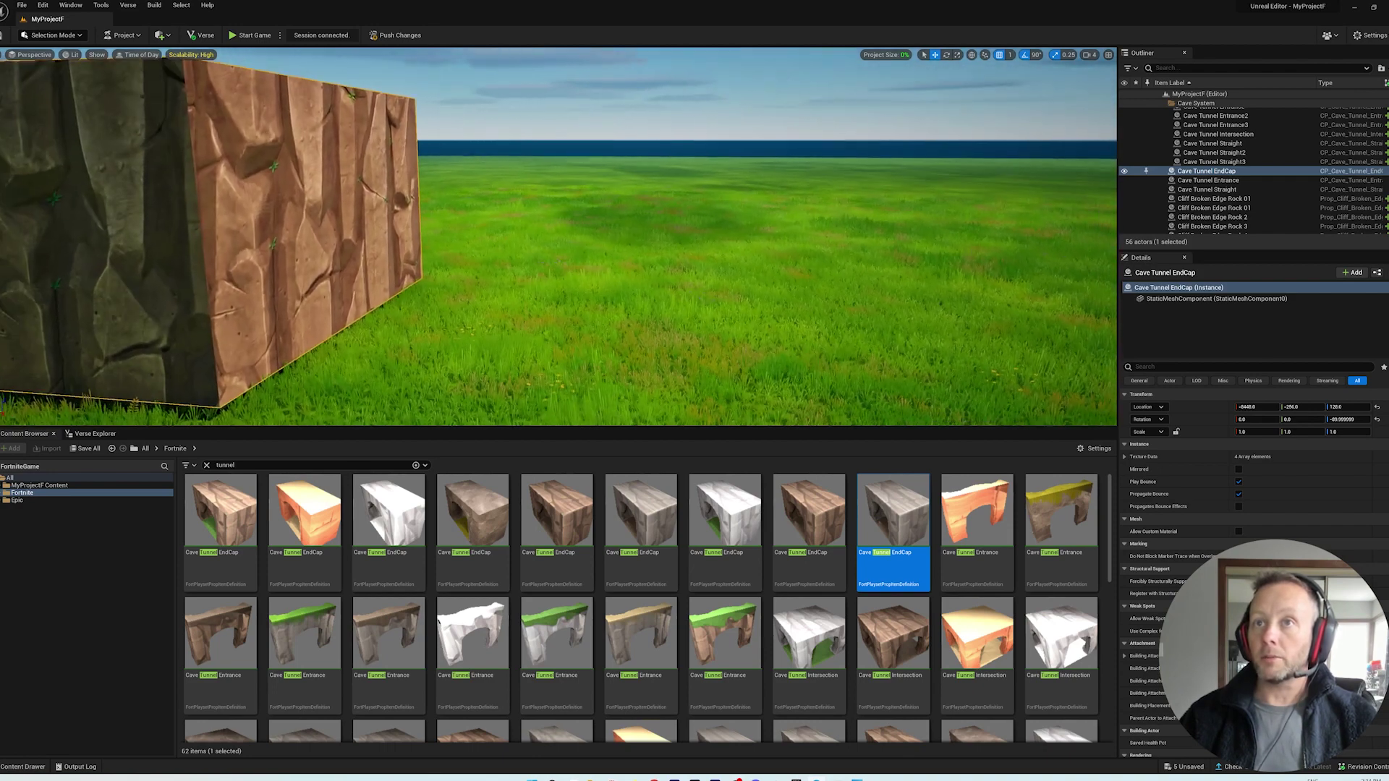
right_drag(412, 308, 343, 335)
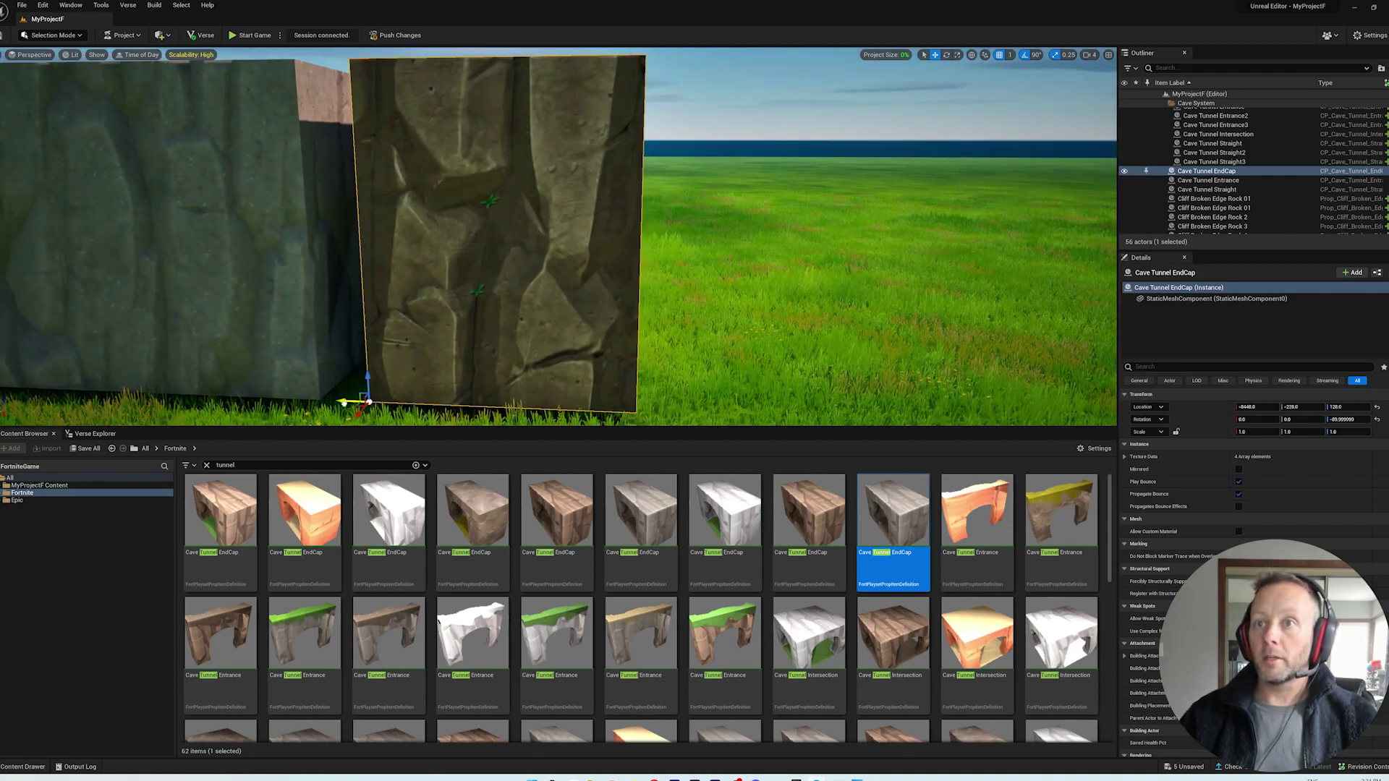
drag(380, 401, 327, 400)
right_drag(327, 400, 548, 261)
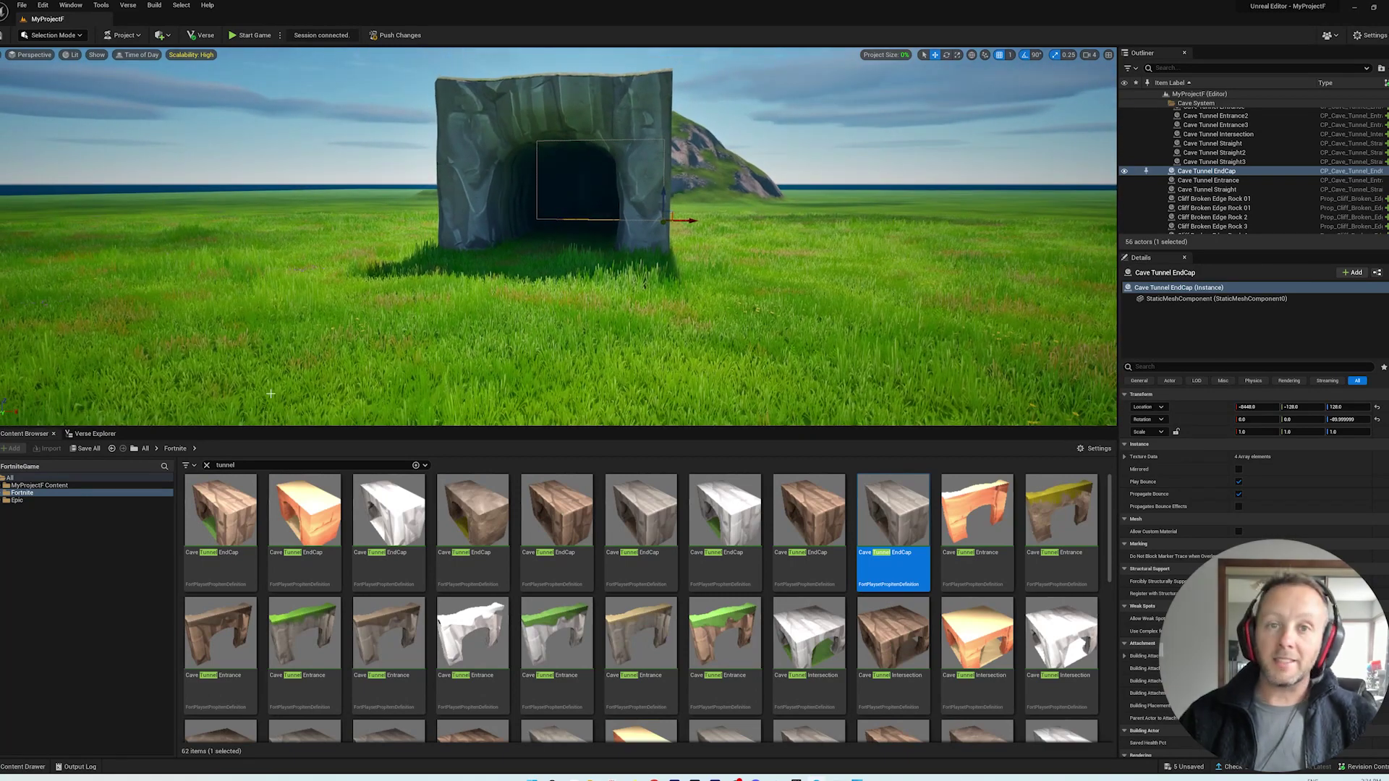
In Landscape Mode, sculpt a raised mound over the tunnel pieces
key(shift+2)
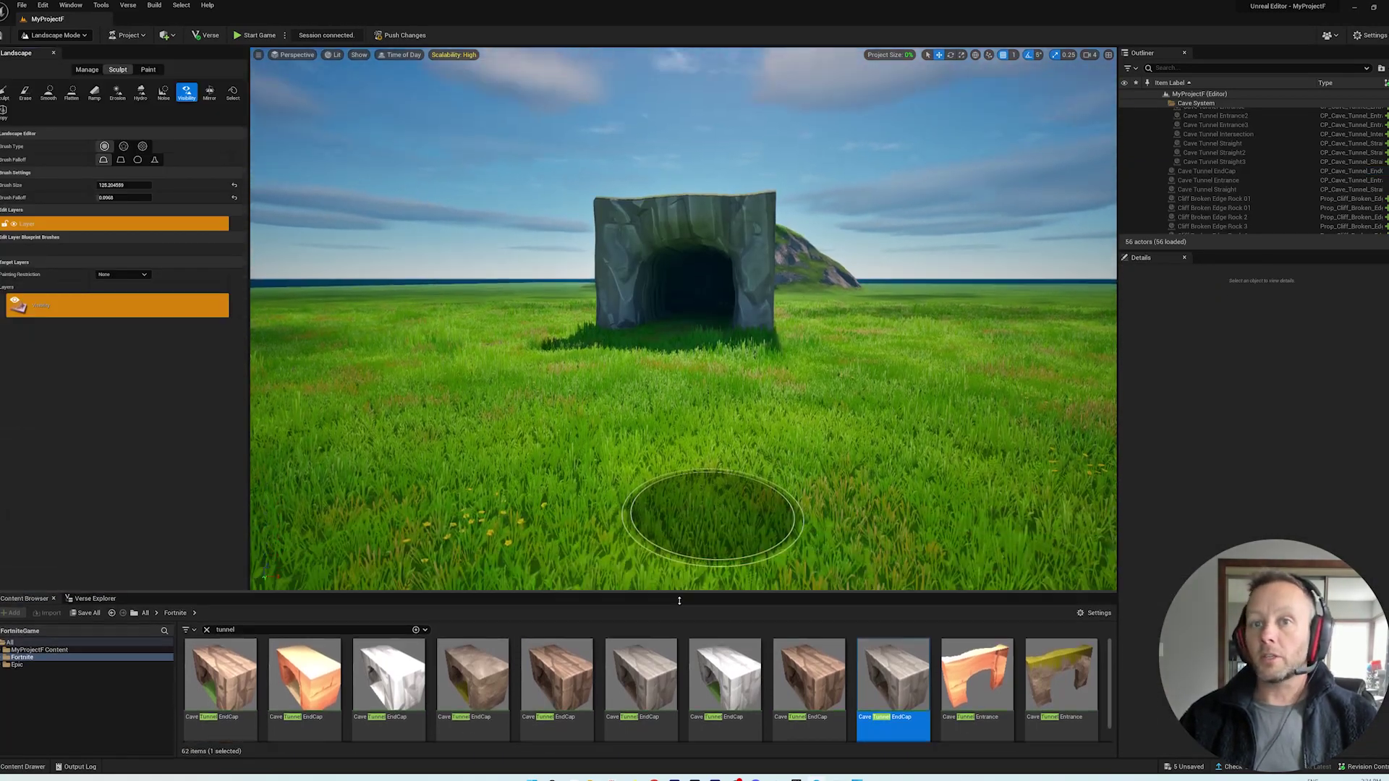
drag(680, 610, 680, 656)
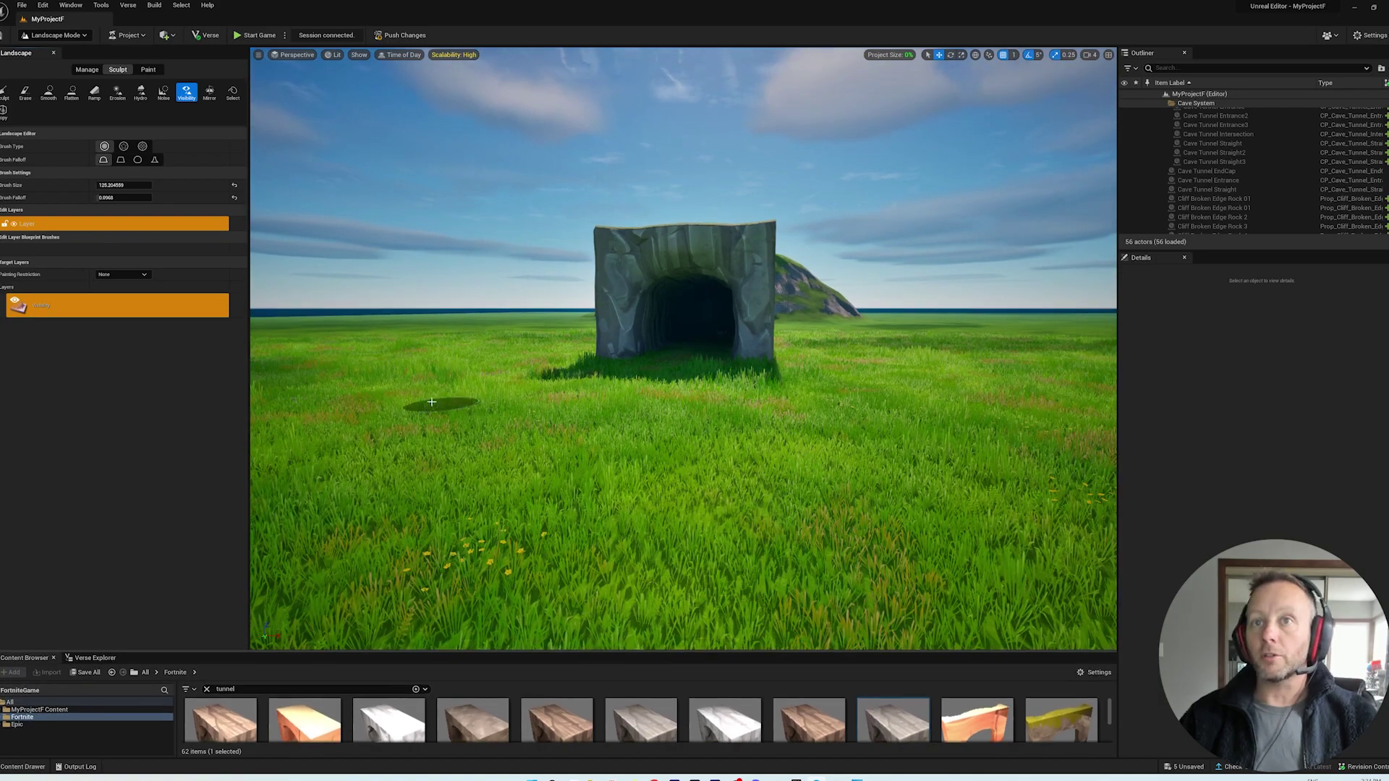
mouse_move(776, 381)
right_down()
mouse_move(777, 457)
mouse_move(695, 380)
mouse_move(748, 368)
right_up()
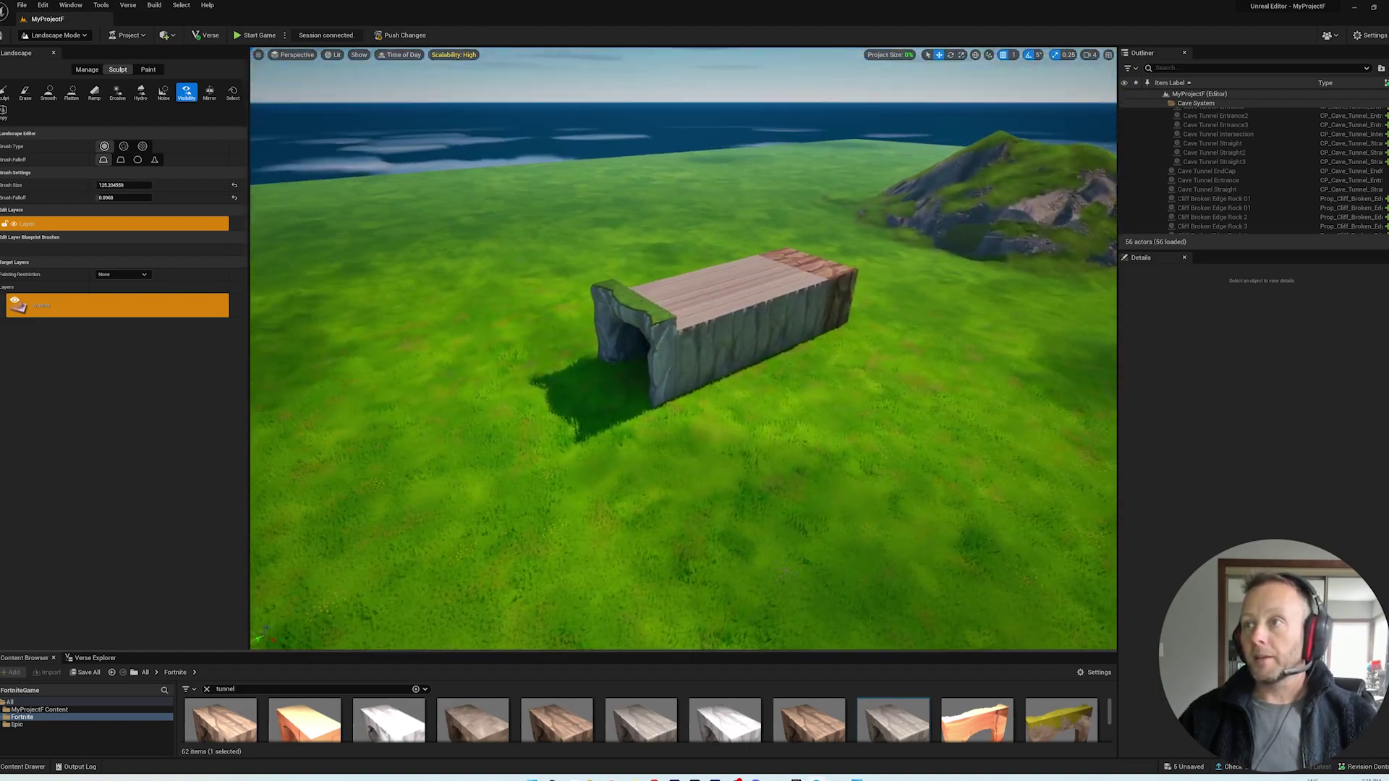
click(6, 94)
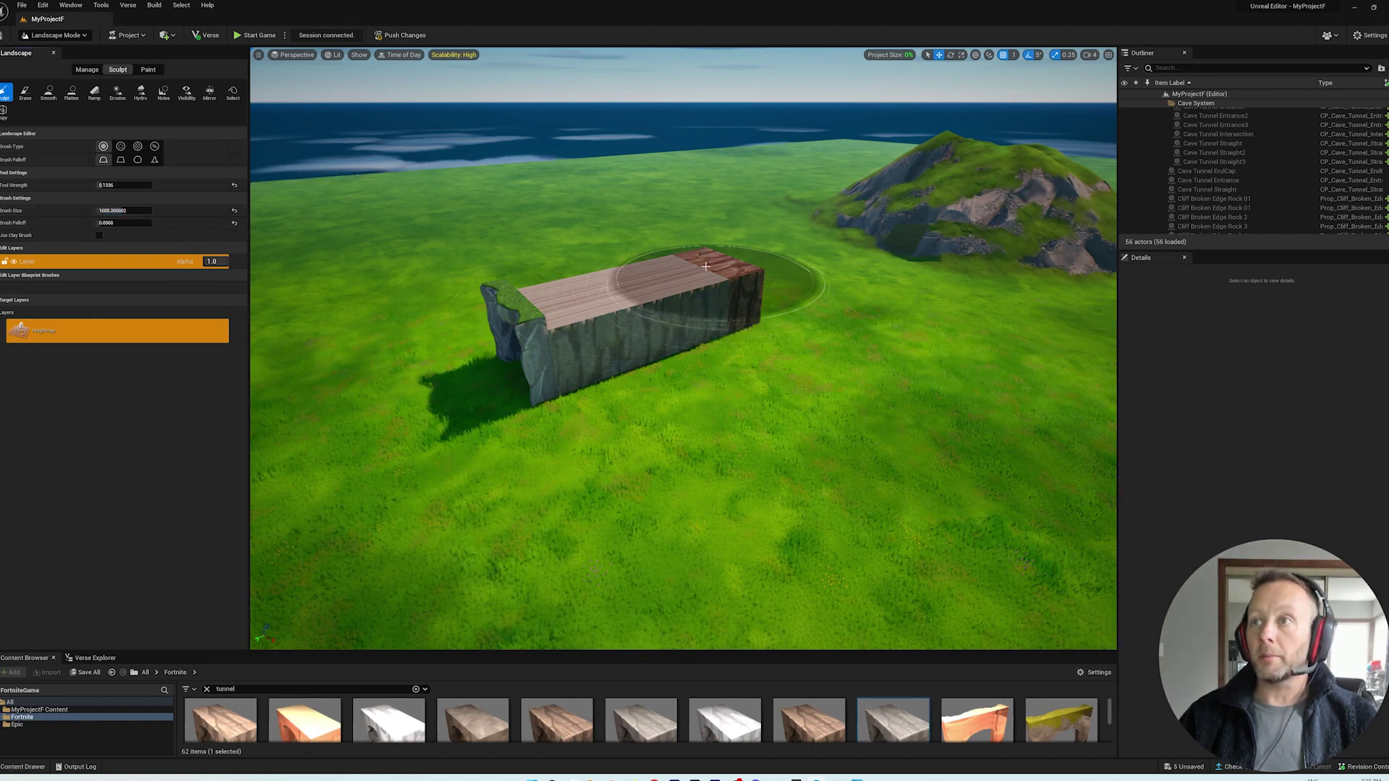
mouse_move(779, 332)
mouse_down()
mouse_move(685, 247)
mouse_move(607, 249)
mouse_move(661, 296)
mouse_move(651, 309)
mouse_up()
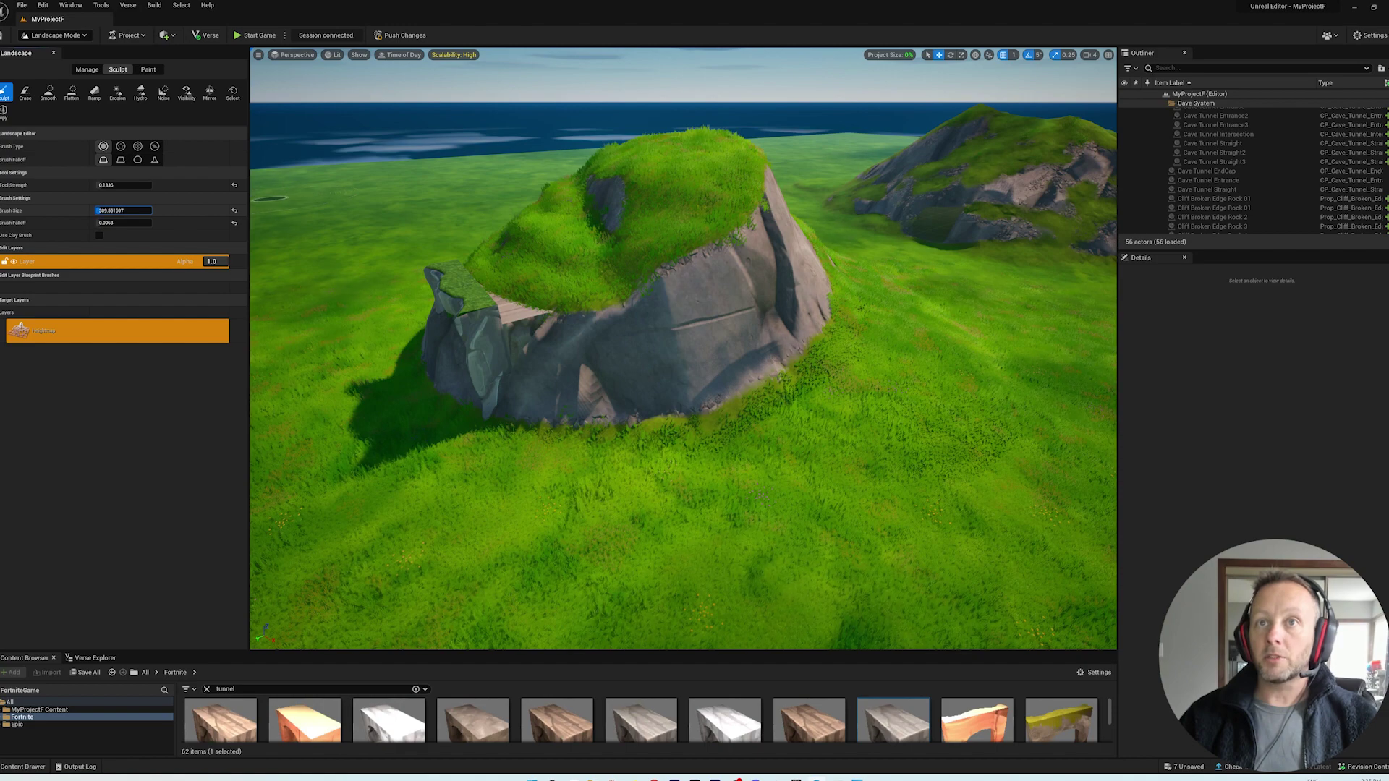
shift+drag(587, 313, 531, 270)
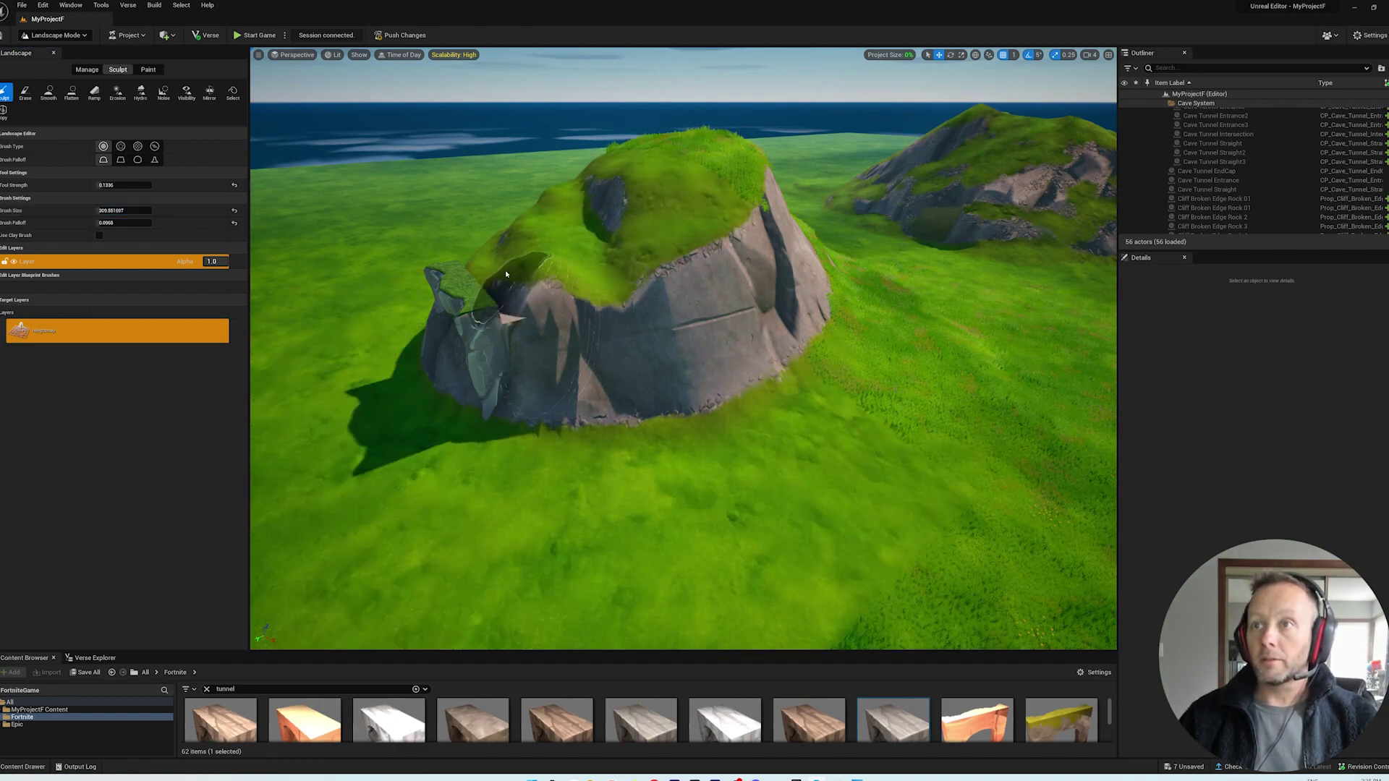
shift+drag(523, 330, 518, 333)
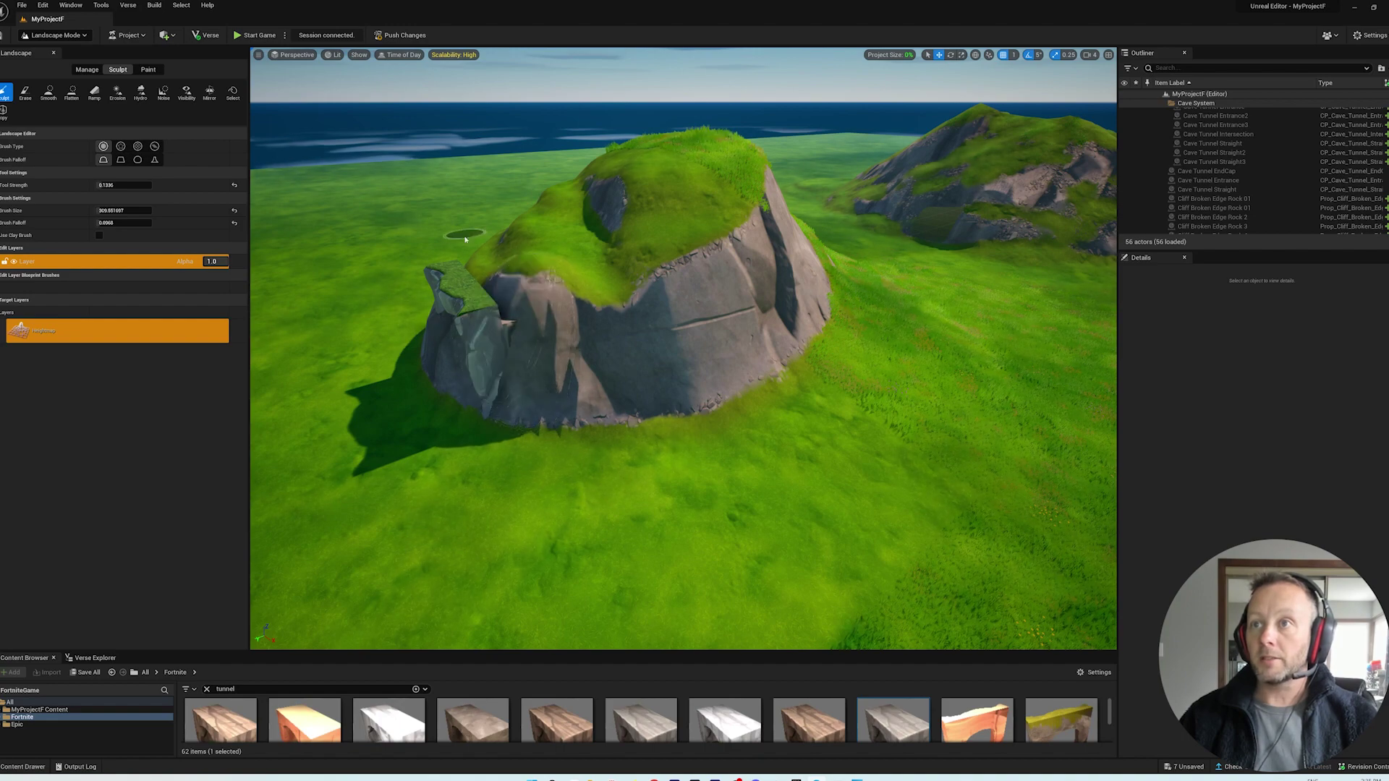
Lower the grass and shape the rock face around the tunnel entrance ledge
right_drag(482, 268, 558, 311)
mouse_move(558, 310)
shift+mouse_down()
mouse_move(419, 357)
mouse_move(759, 333)
shift+mouse_up()
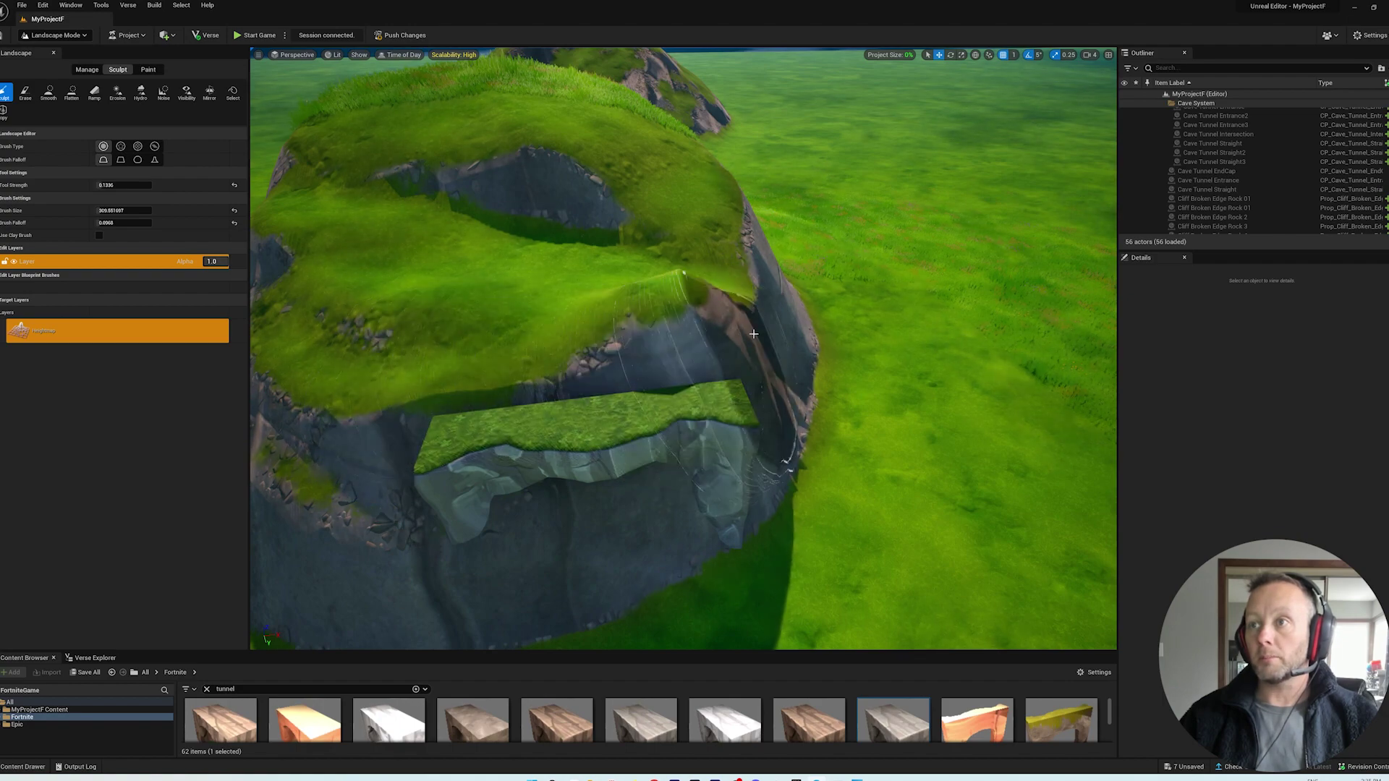
mouse_move(780, 401)
shift+mouse_down()
mouse_move(800, 496)
mouse_move(791, 528)
mouse_move(770, 460)
shift+mouse_up()
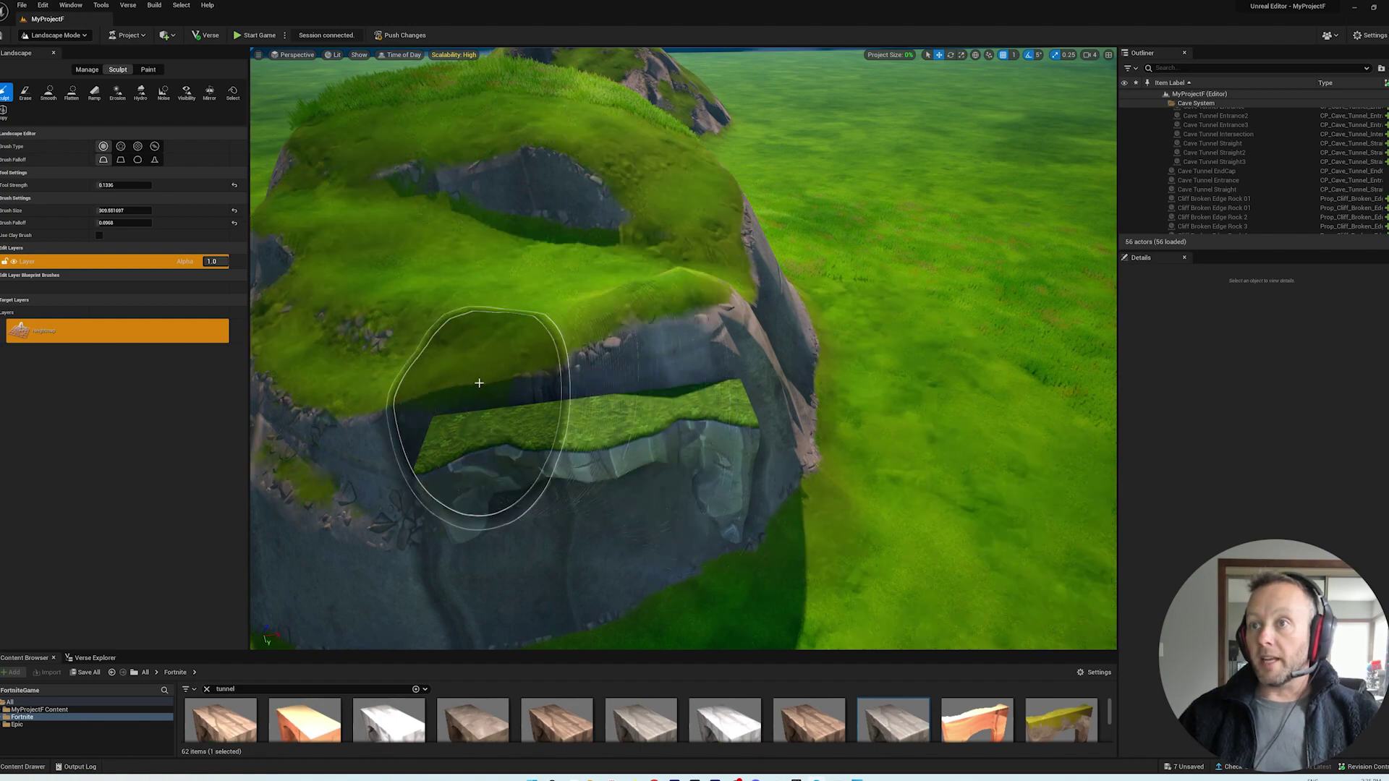
mouse_move(477, 384)
alt+mouse_down()
mouse_move(655, 425)
mouse_move(775, 481)
mouse_move(760, 341)
mouse_move(691, 223)
alt+mouse_up()
right_drag(692, 222, 760, 282)
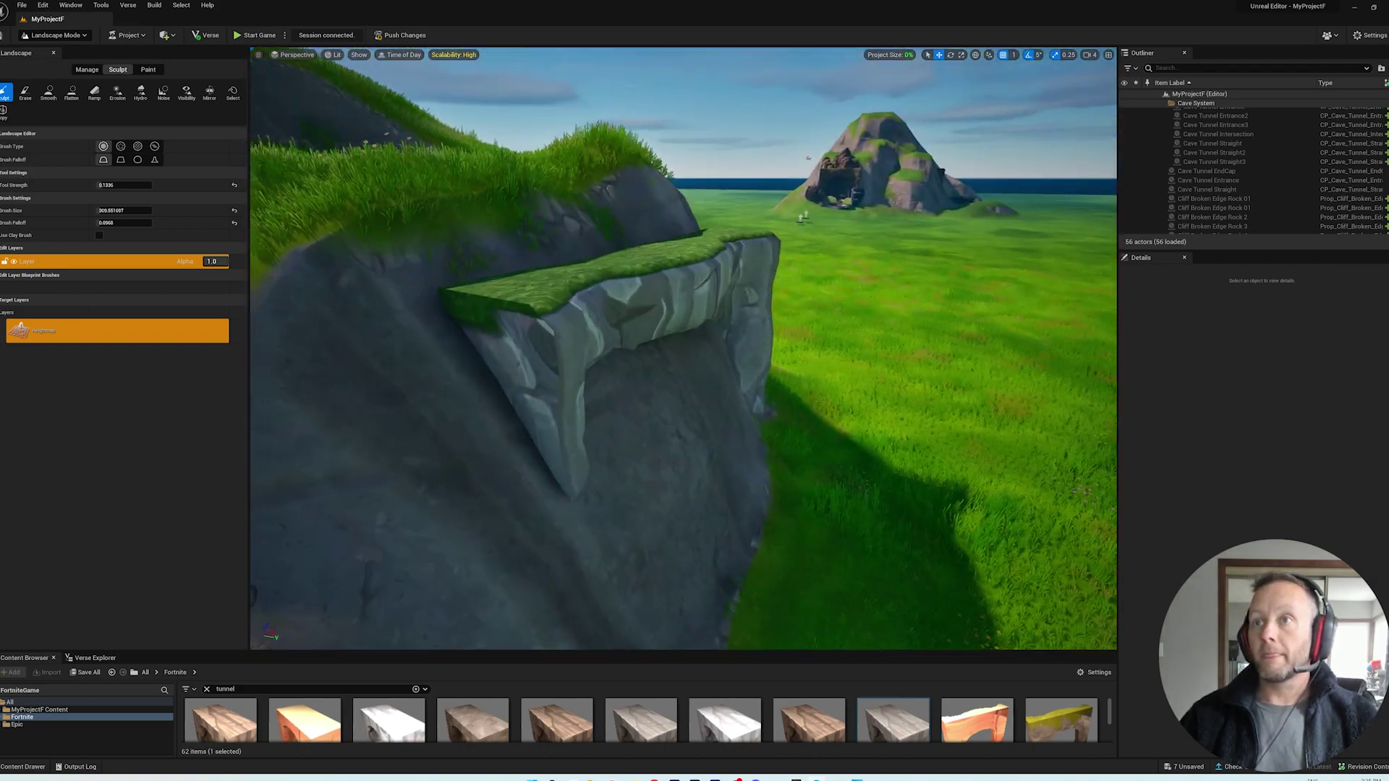
mouse_move(759, 282)
right_down()
mouse_move(702, 170)
mouse_move(664, 196)
mouse_move(605, 356)
right_up()
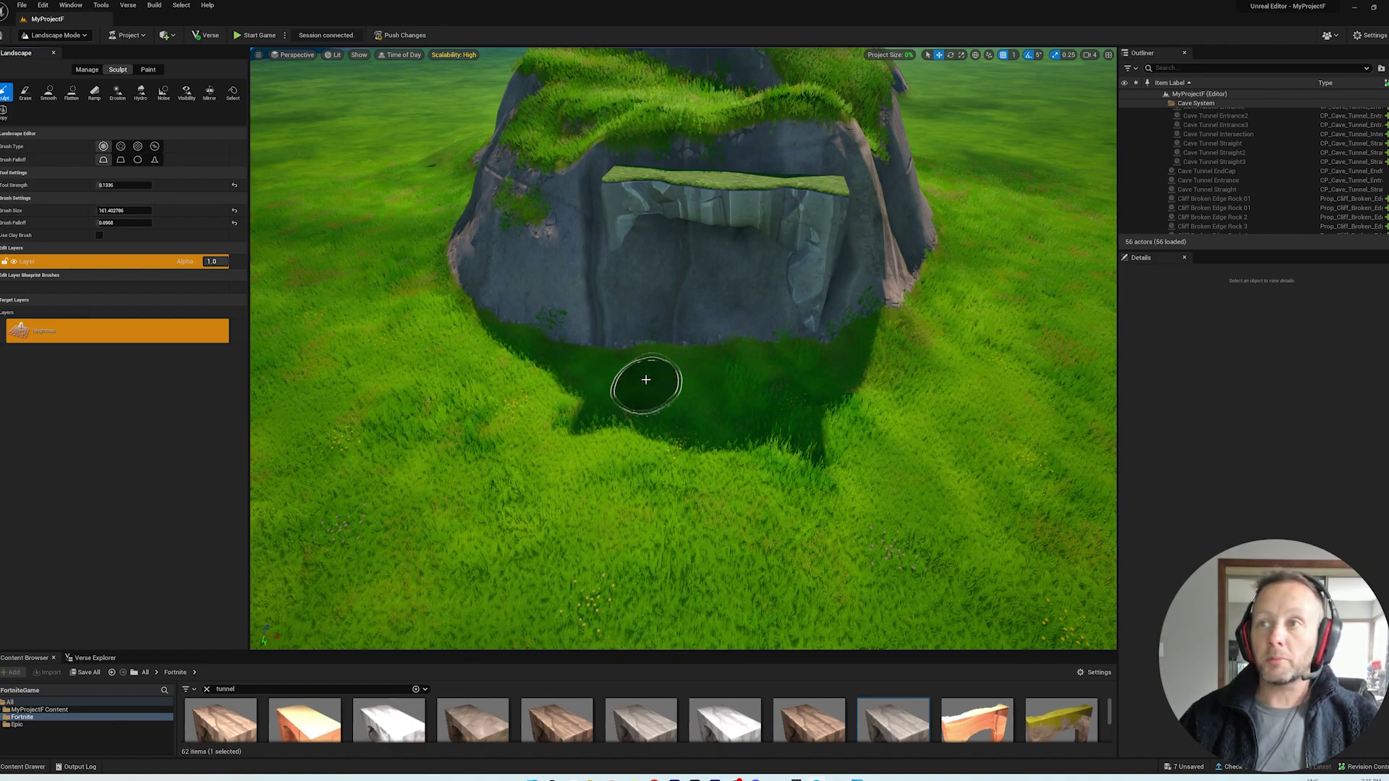
Dig and reshape the terrain beneath the entrance ledge and along the cliff face
drag(646, 377, 674, 374)
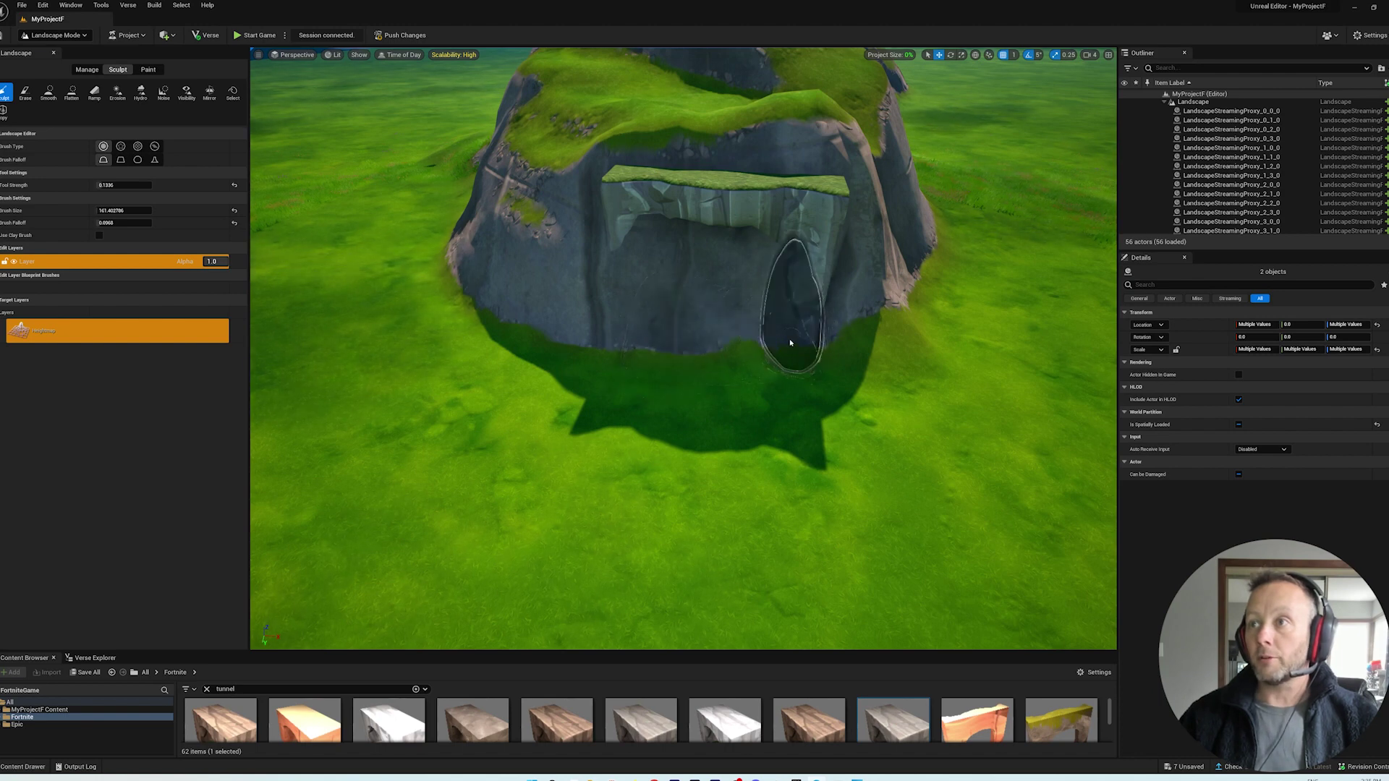
drag(795, 349, 752, 350)
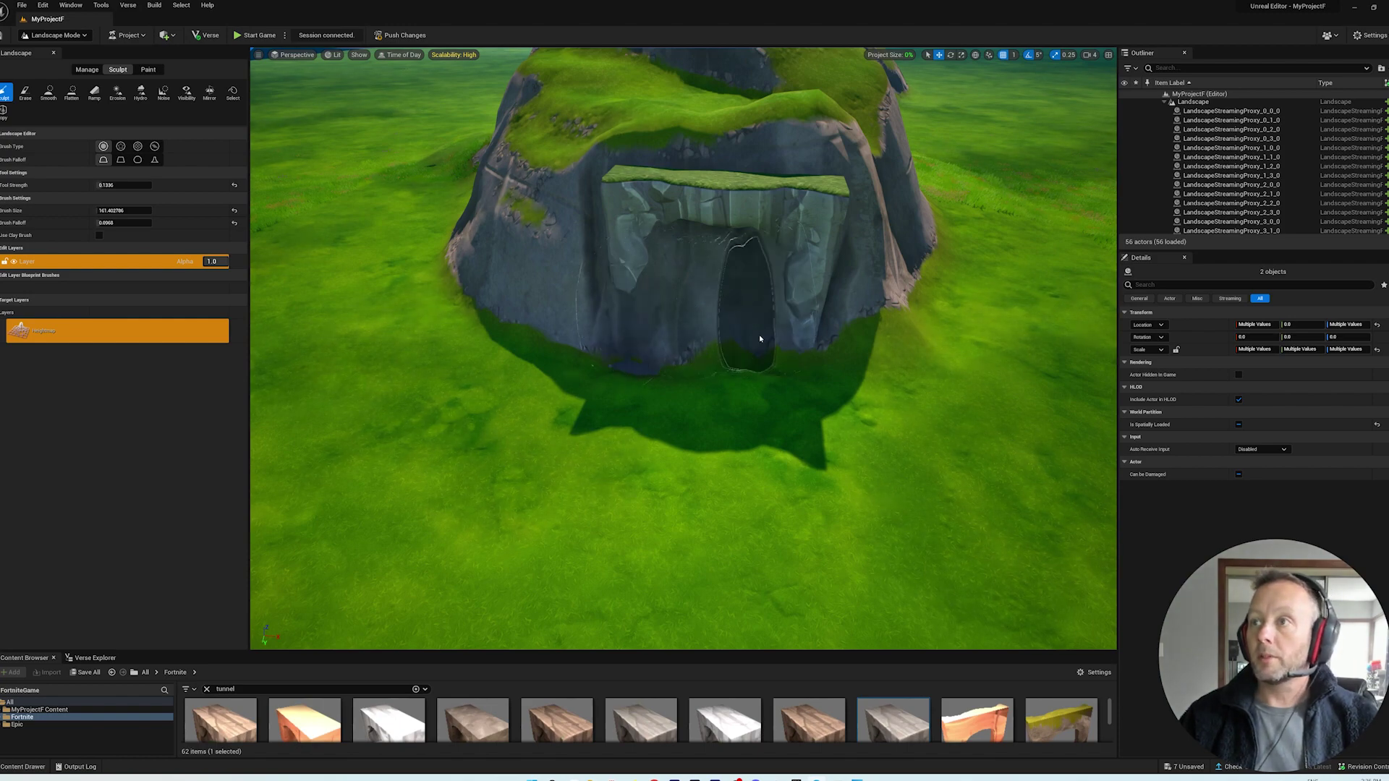
right_drag(645, 388, 641, 385)
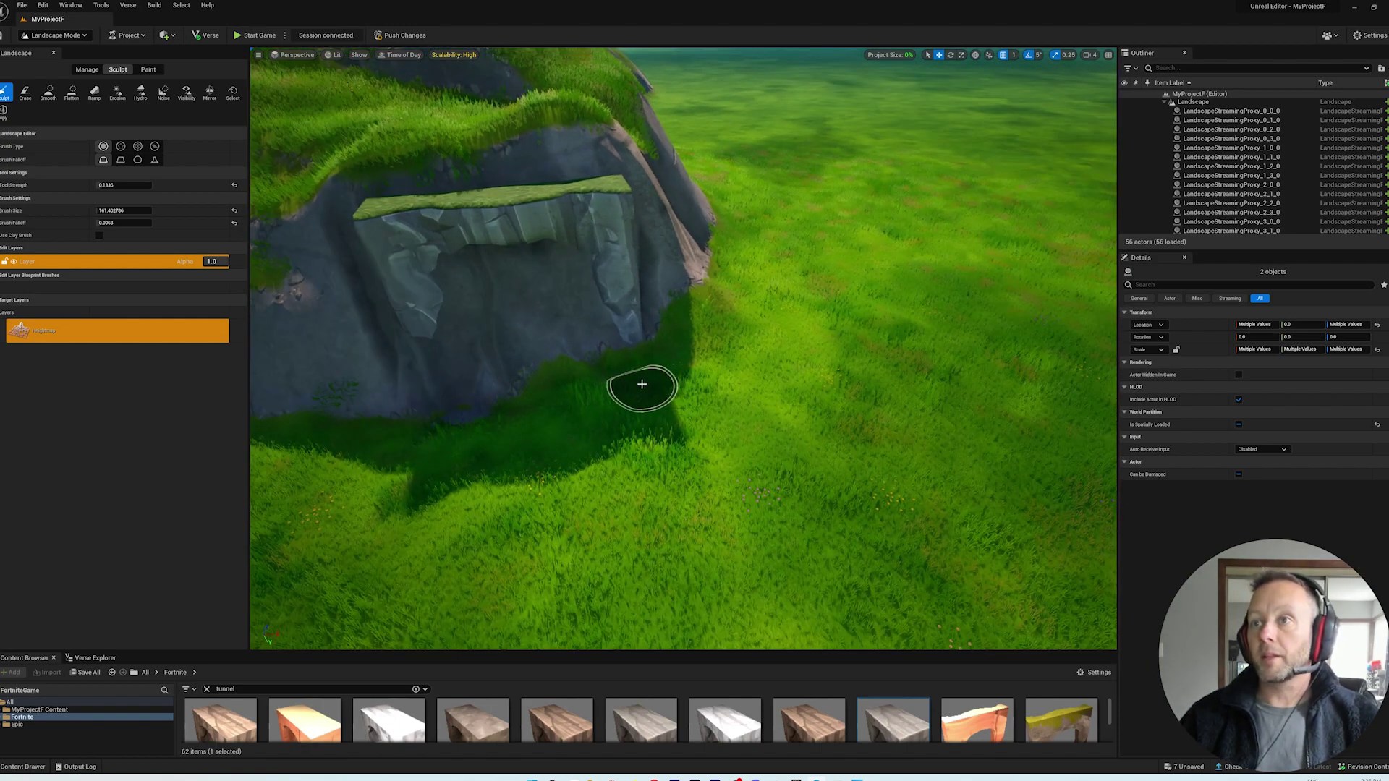
right_drag(700, 495, 654, 403)
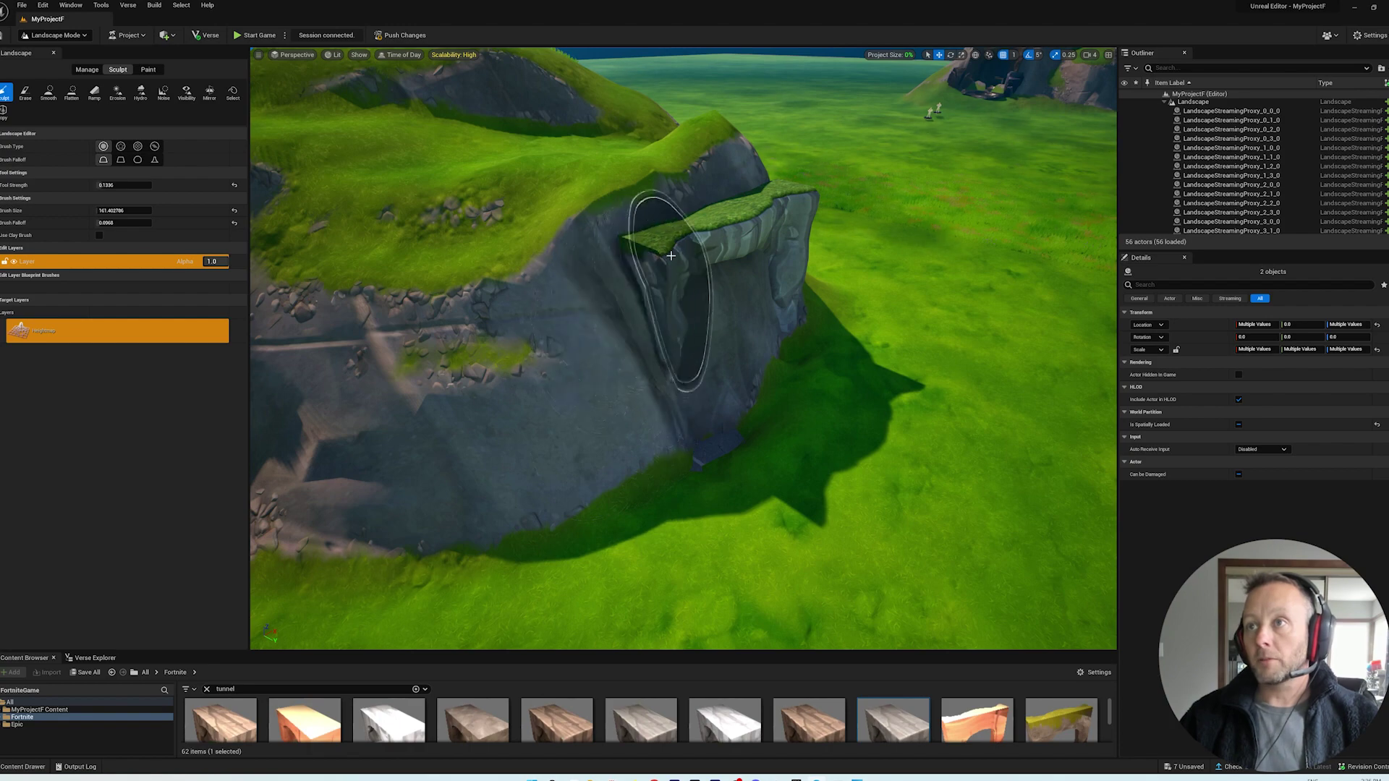
mouse_move(610, 356)
mouse_down()
mouse_move(553, 409)
mouse_move(786, 367)
mouse_up()
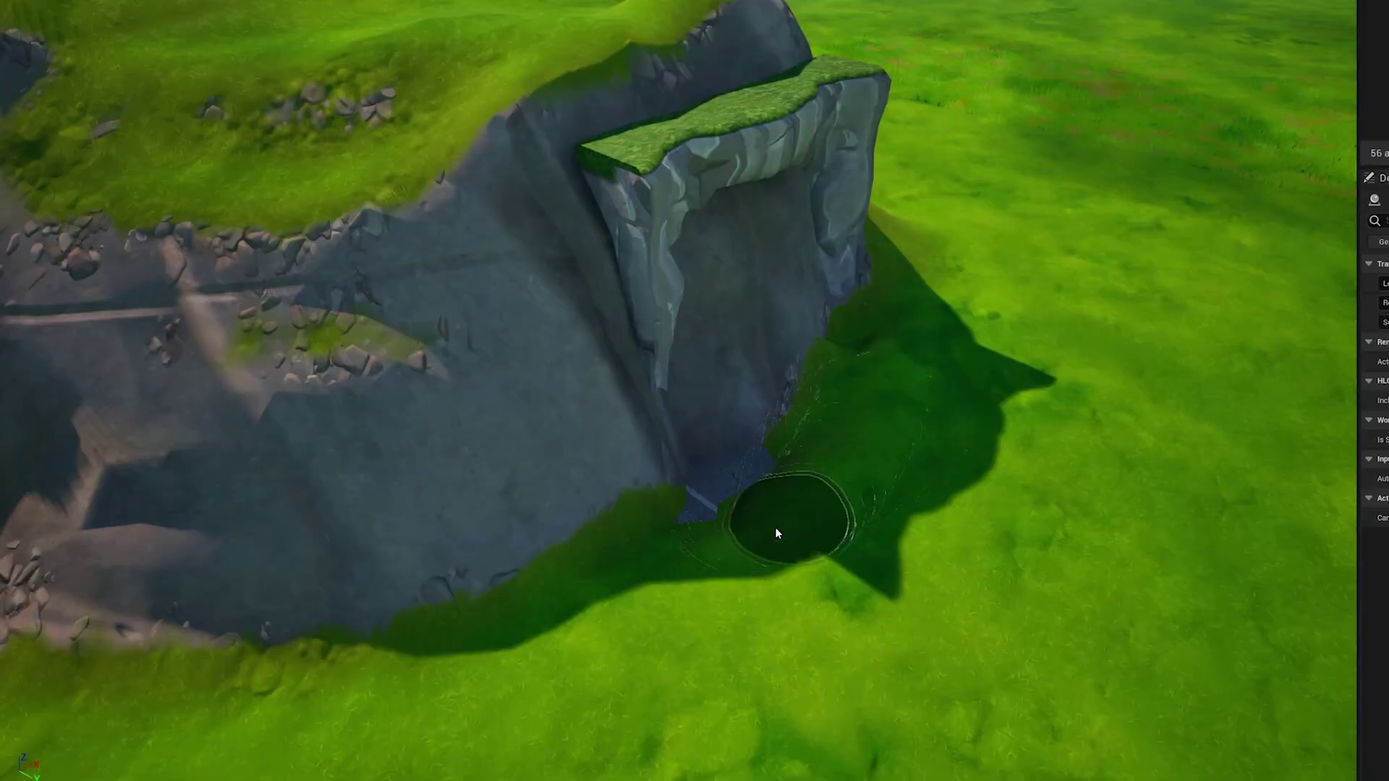
mouse_move(777, 533)
mouse_down()
mouse_move(765, 329)
mouse_move(859, 334)
mouse_up()
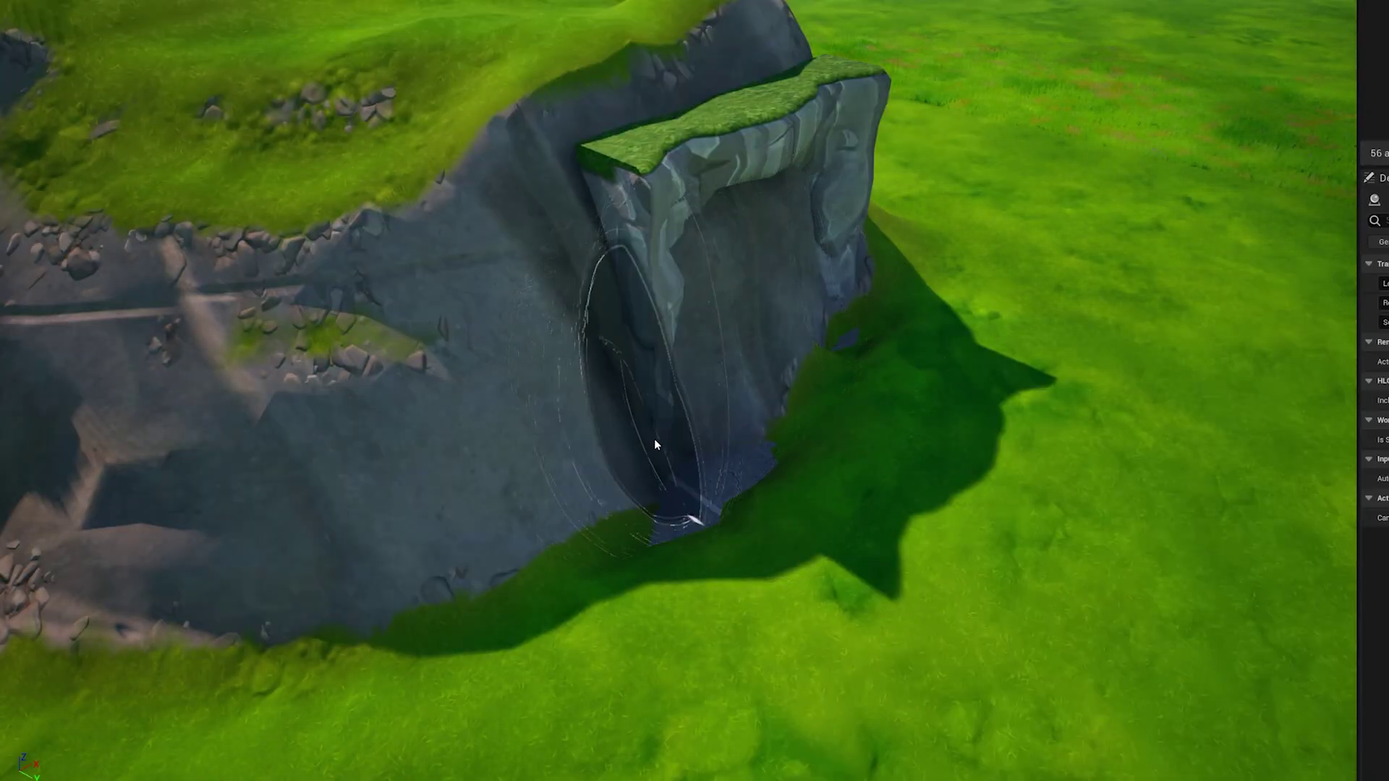
mouse_move(596, 492)
mouse_down()
mouse_move(651, 477)
mouse_move(642, 451)
mouse_move(584, 487)
mouse_up()
scroll(601, 460, down, 3)
Undo the stray cliff-base hollow and erase the landscape bumps below the cave rock
right_drag(602, 459, 788, 480)
mouse_move(788, 481)
mouse_down()
mouse_move(727, 489)
mouse_move(741, 496)
mouse_up()
key(ctrl+z)
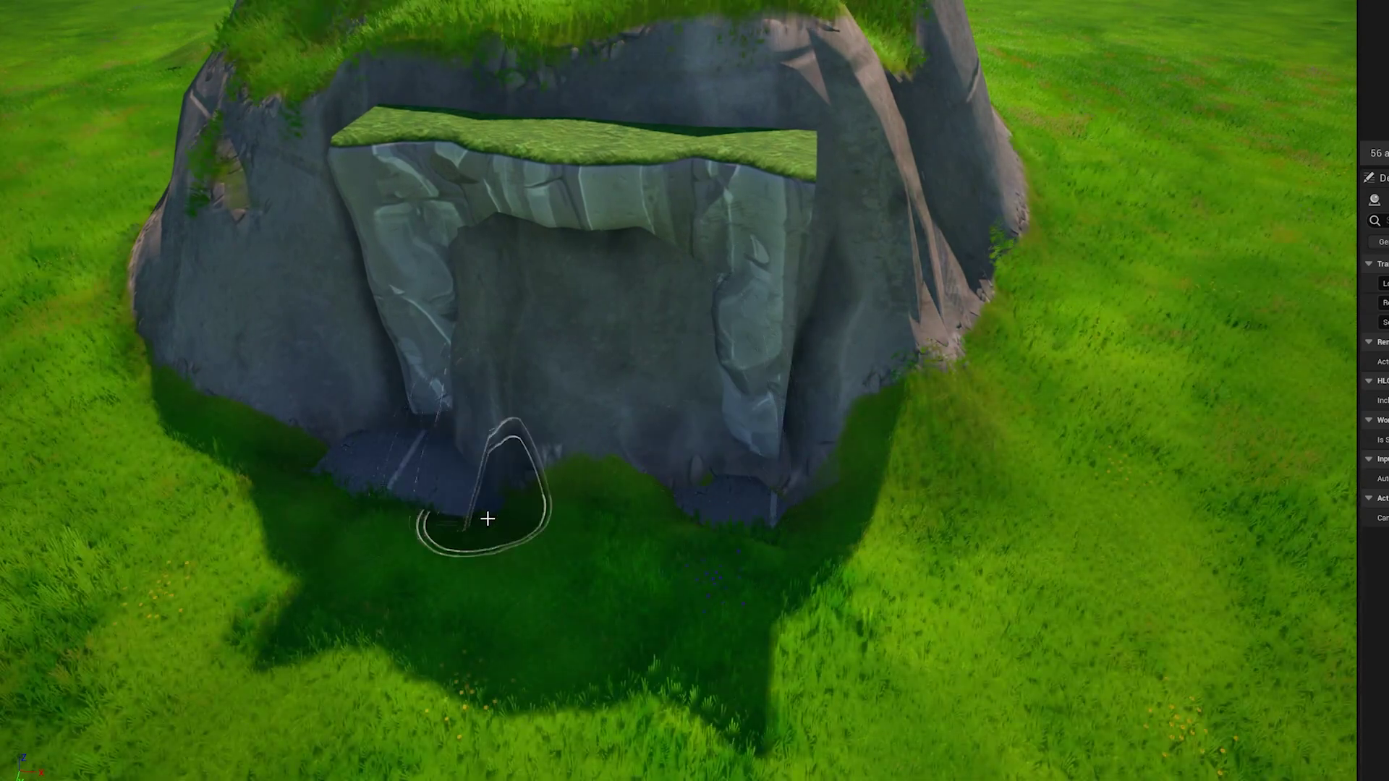
key(ctrl+y)
key(ctrl+z)
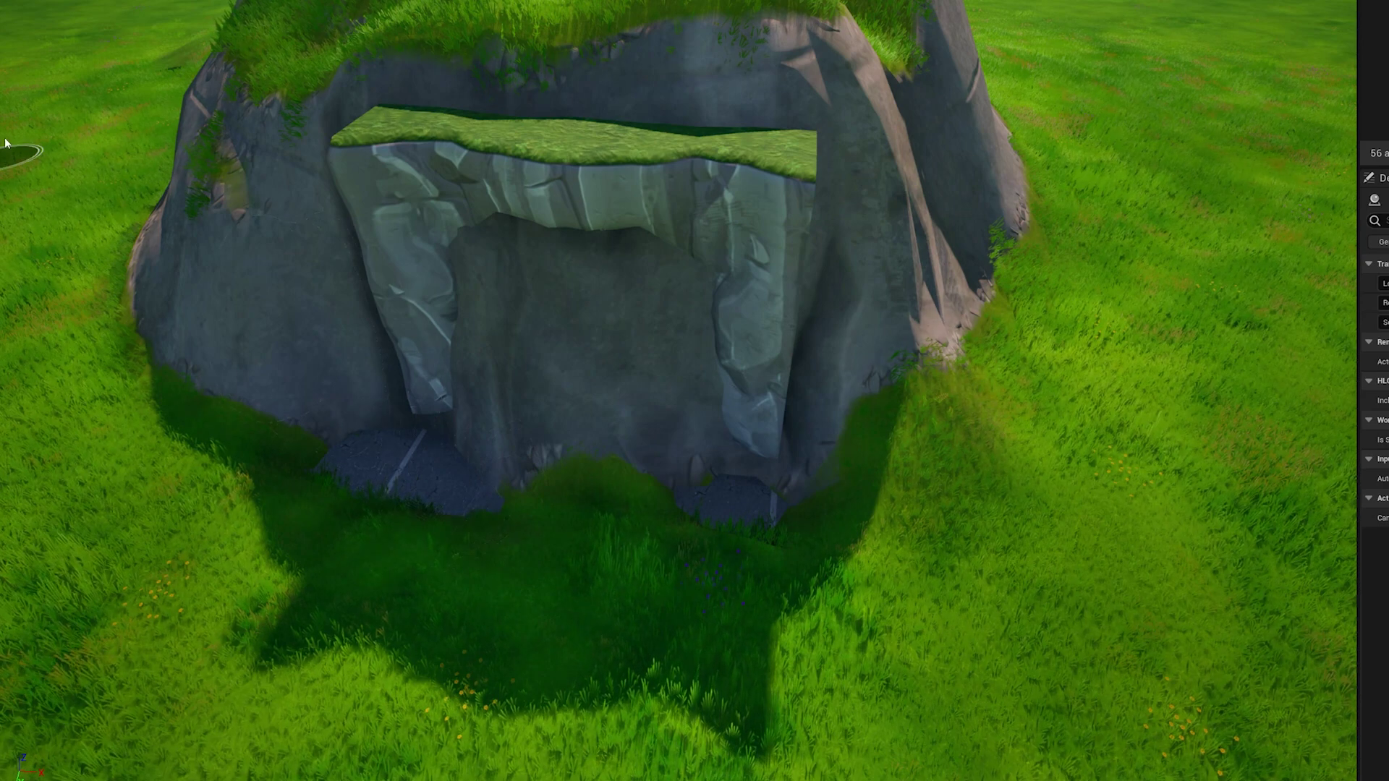
mouse_move(282, 294)
mouse_down()
mouse_move(529, 527)
mouse_move(335, 481)
mouse_move(590, 546)
mouse_move(326, 471)
mouse_move(383, 478)
mouse_up()
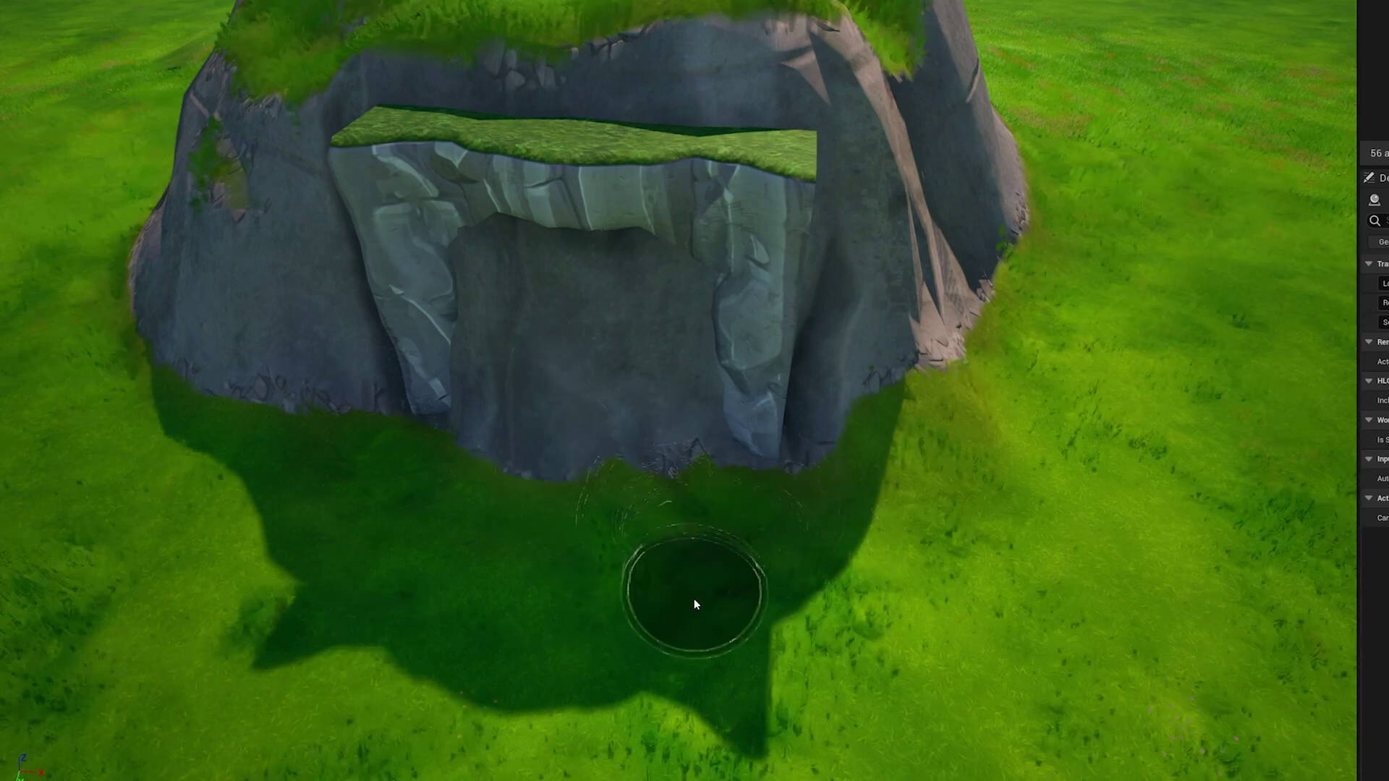
right_drag(694, 619, 759, 607)
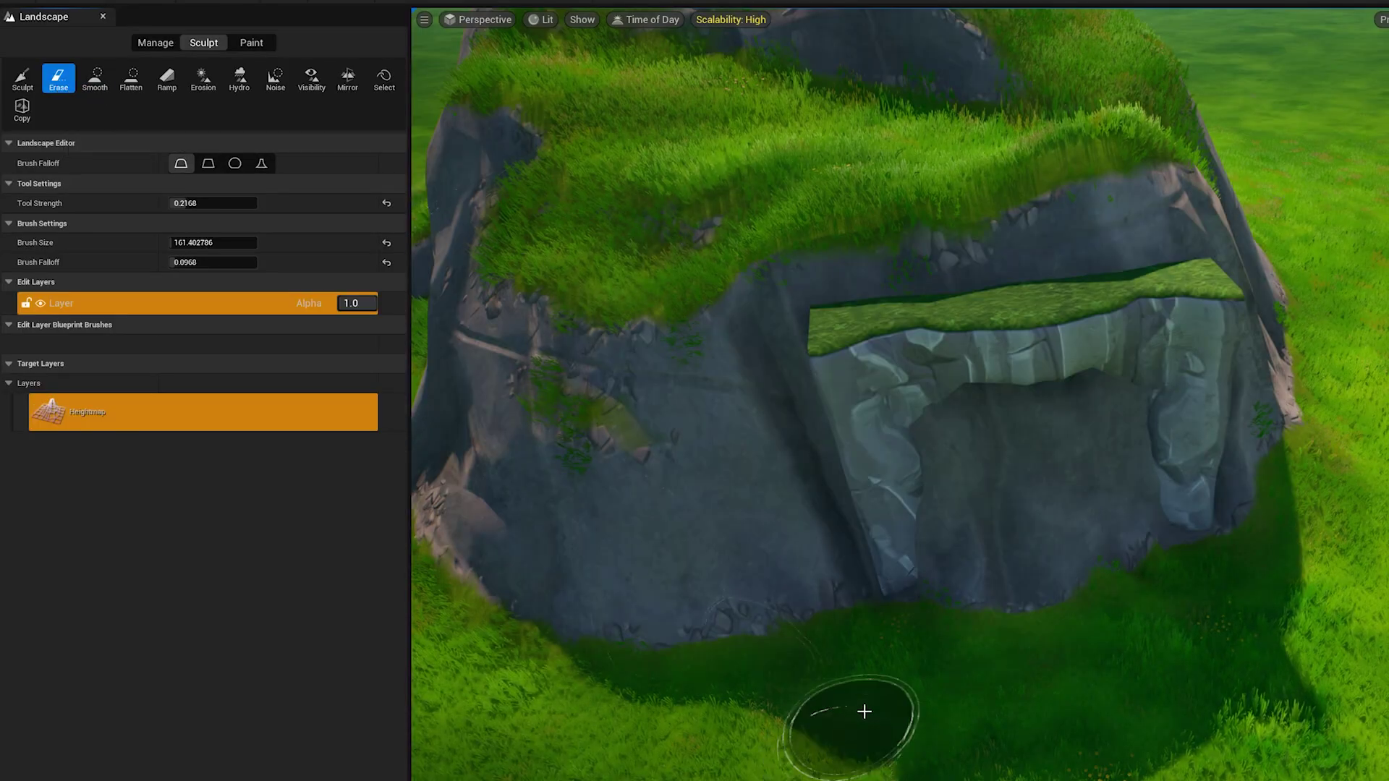
Paint the landscape invisible across the cave entrance and tunnel floor
click(312, 79)
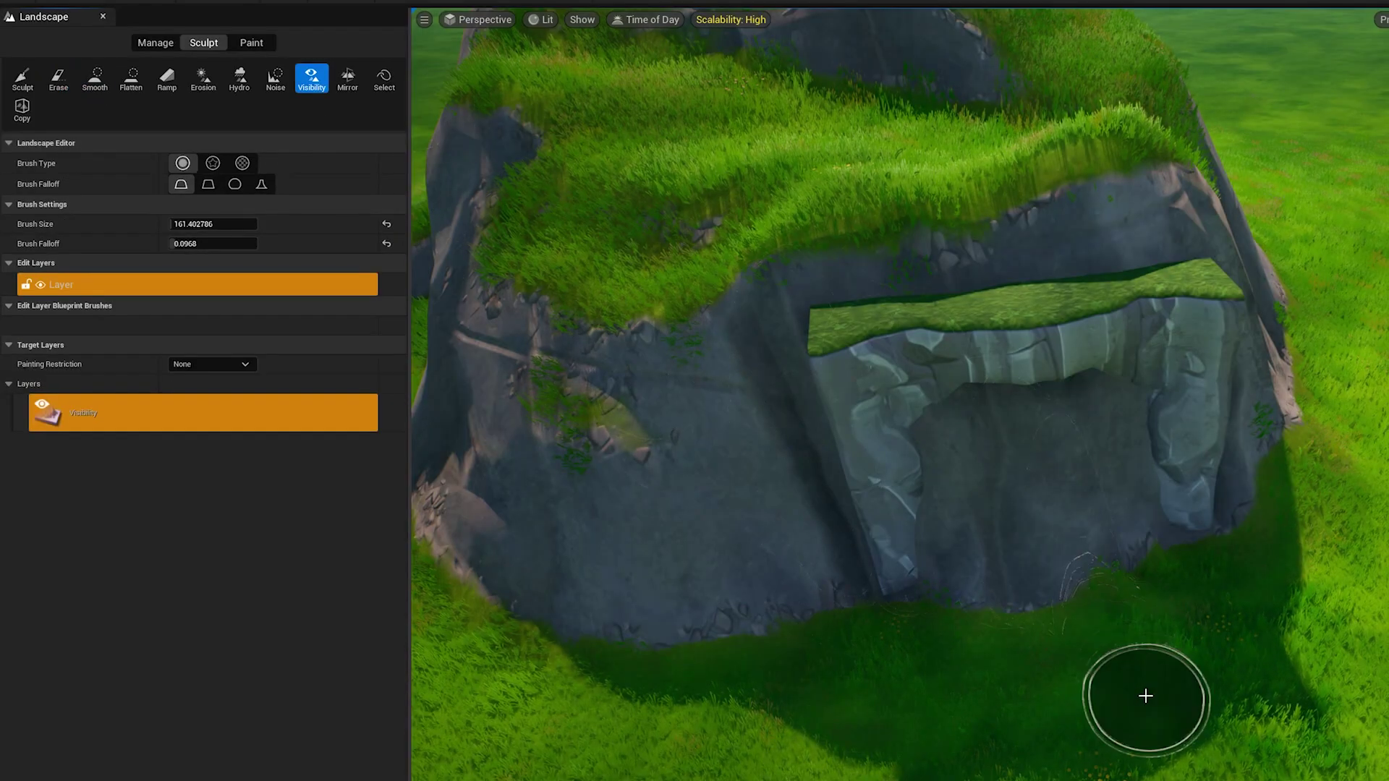
scroll(1148, 698, up, 2)
scroll(1148, 699, up, 2)
scroll(1138, 683, up, 3)
scroll(1086, 683, down, 3)
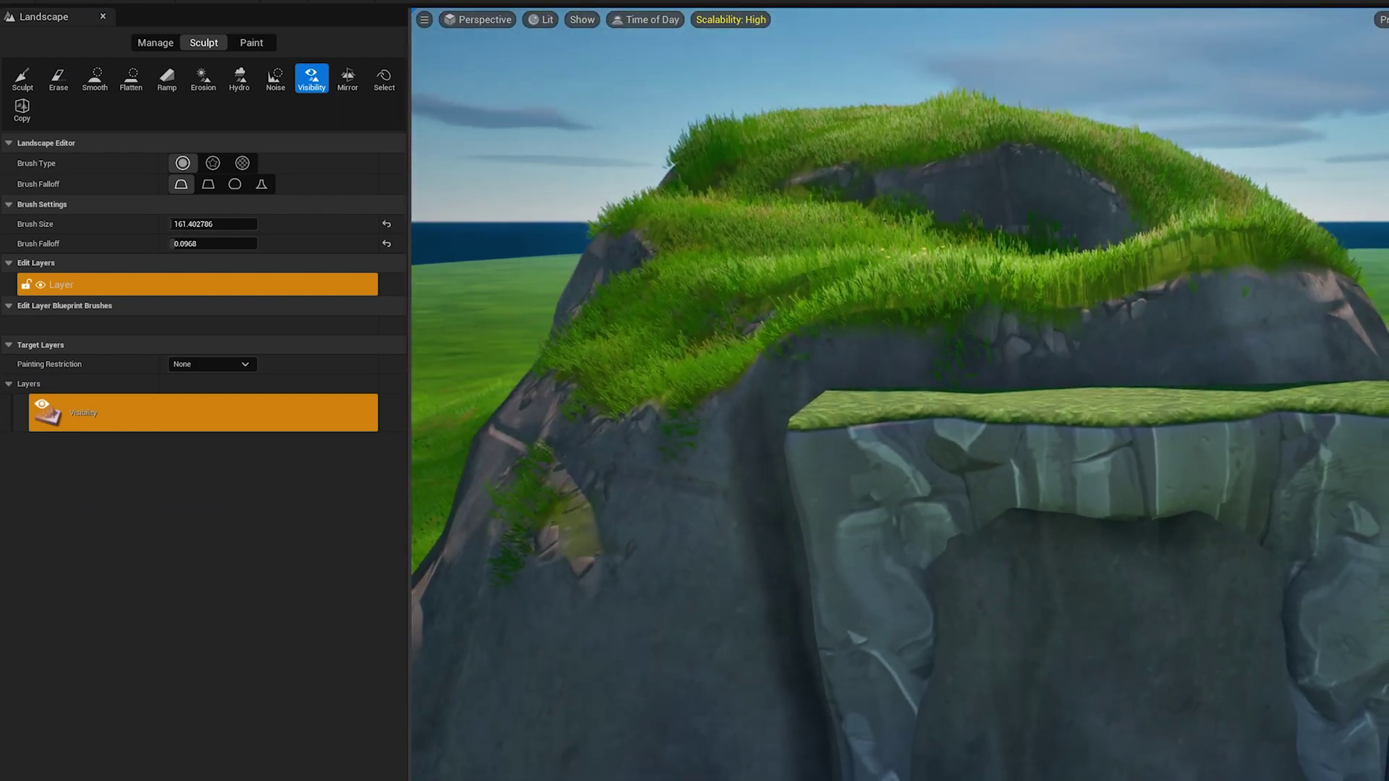
scroll(1085, 683, down, 2)
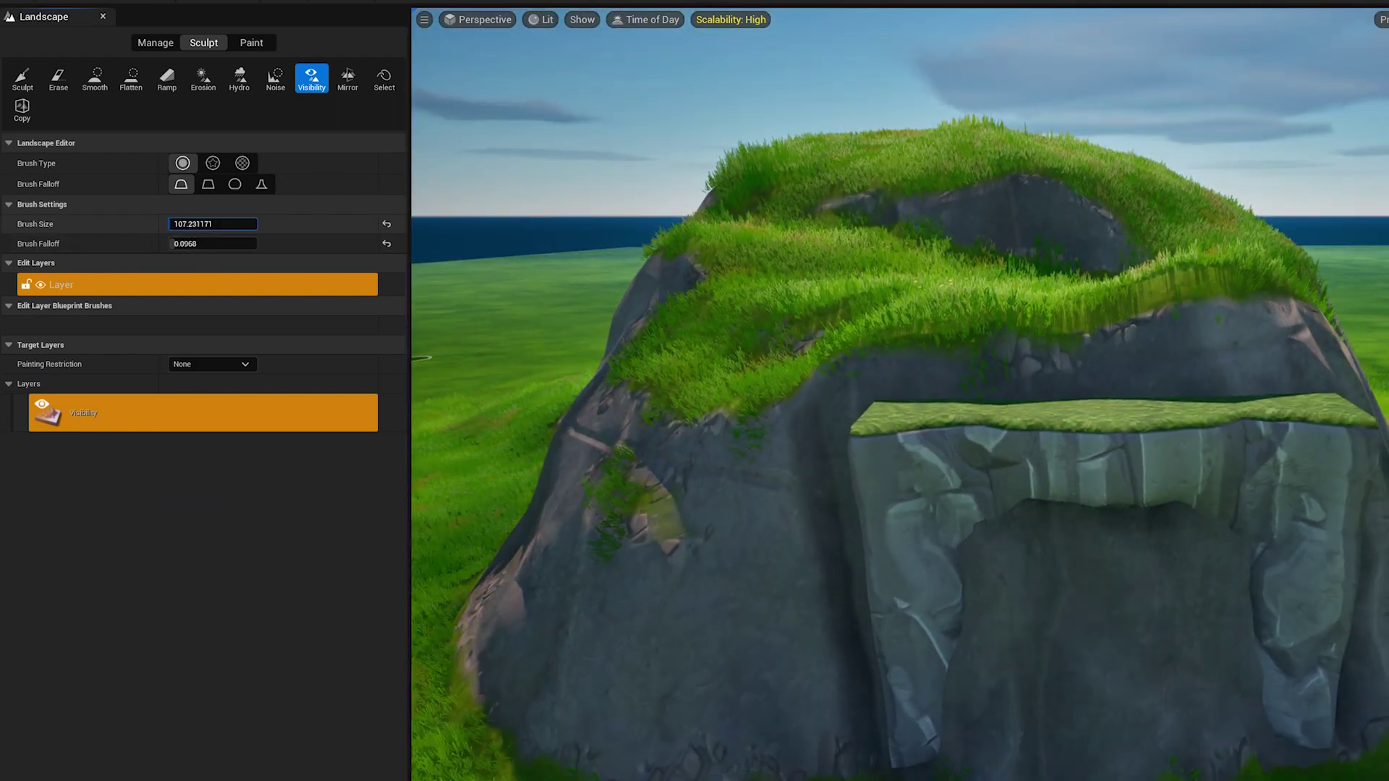
drag(1086, 608, 1100, 651)
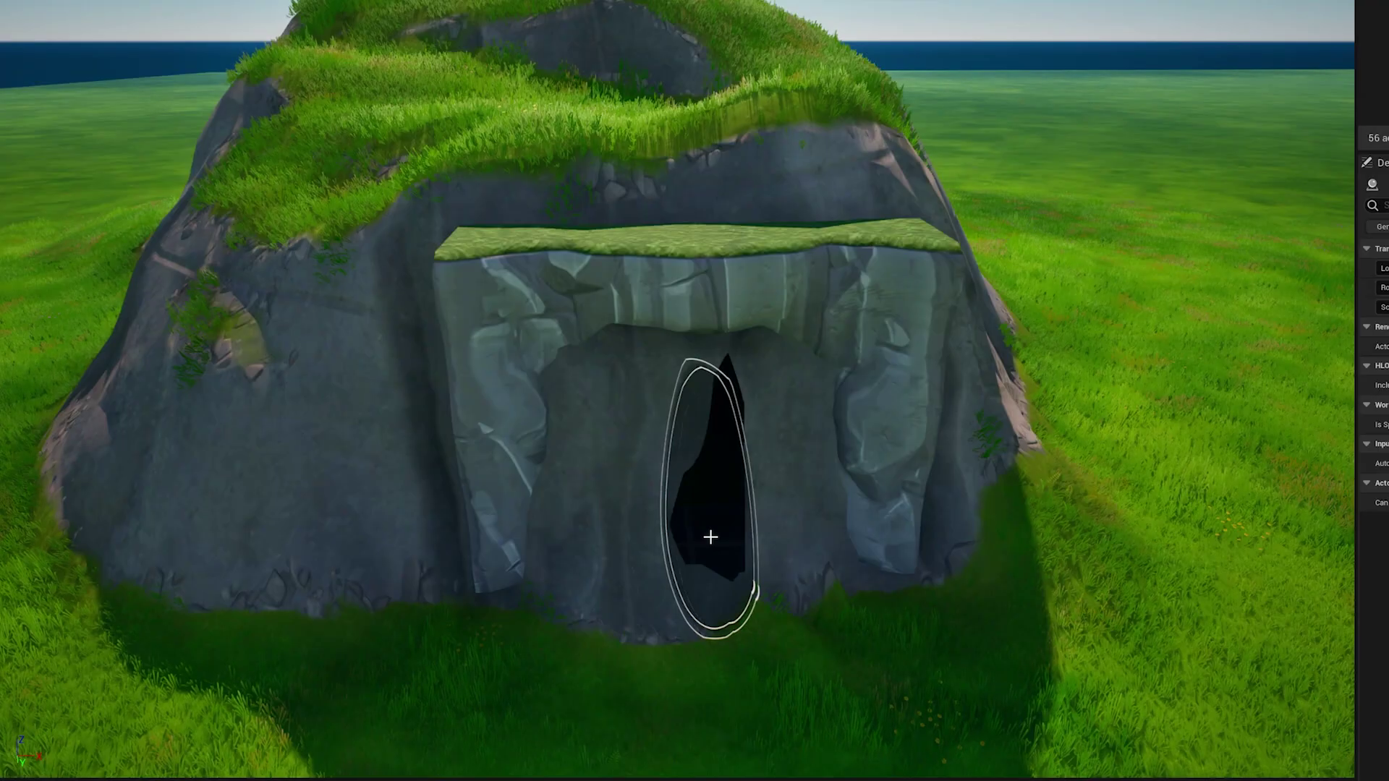
mouse_move(713, 536)
mouse_down()
mouse_move(577, 511)
mouse_move(612, 580)
mouse_move(716, 573)
mouse_move(821, 543)
mouse_move(769, 406)
mouse_move(698, 419)
mouse_move(725, 413)
mouse_up()
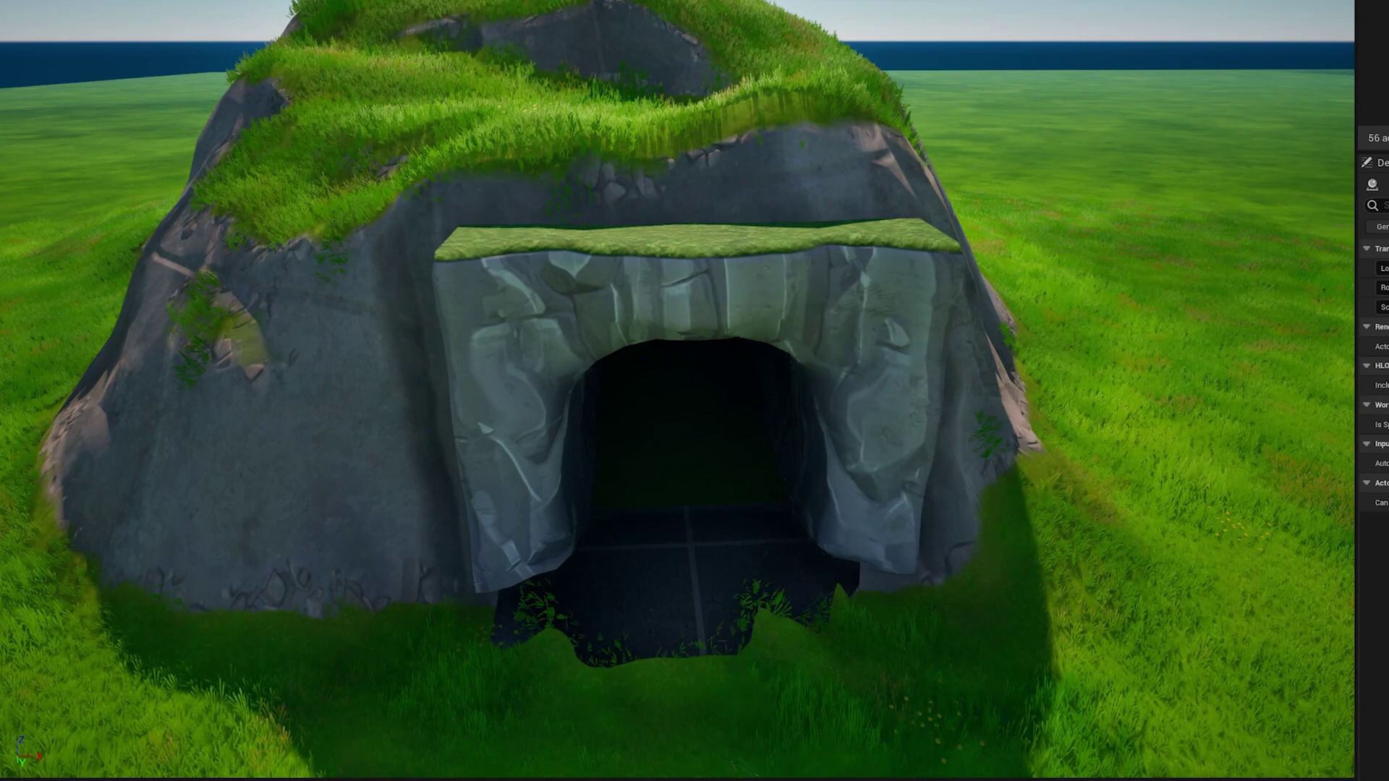
scroll(678, 390, up, 2)
scroll(678, 391, up, 3)
scroll(677, 391, up, 3)
scroll(678, 391, up, 3)
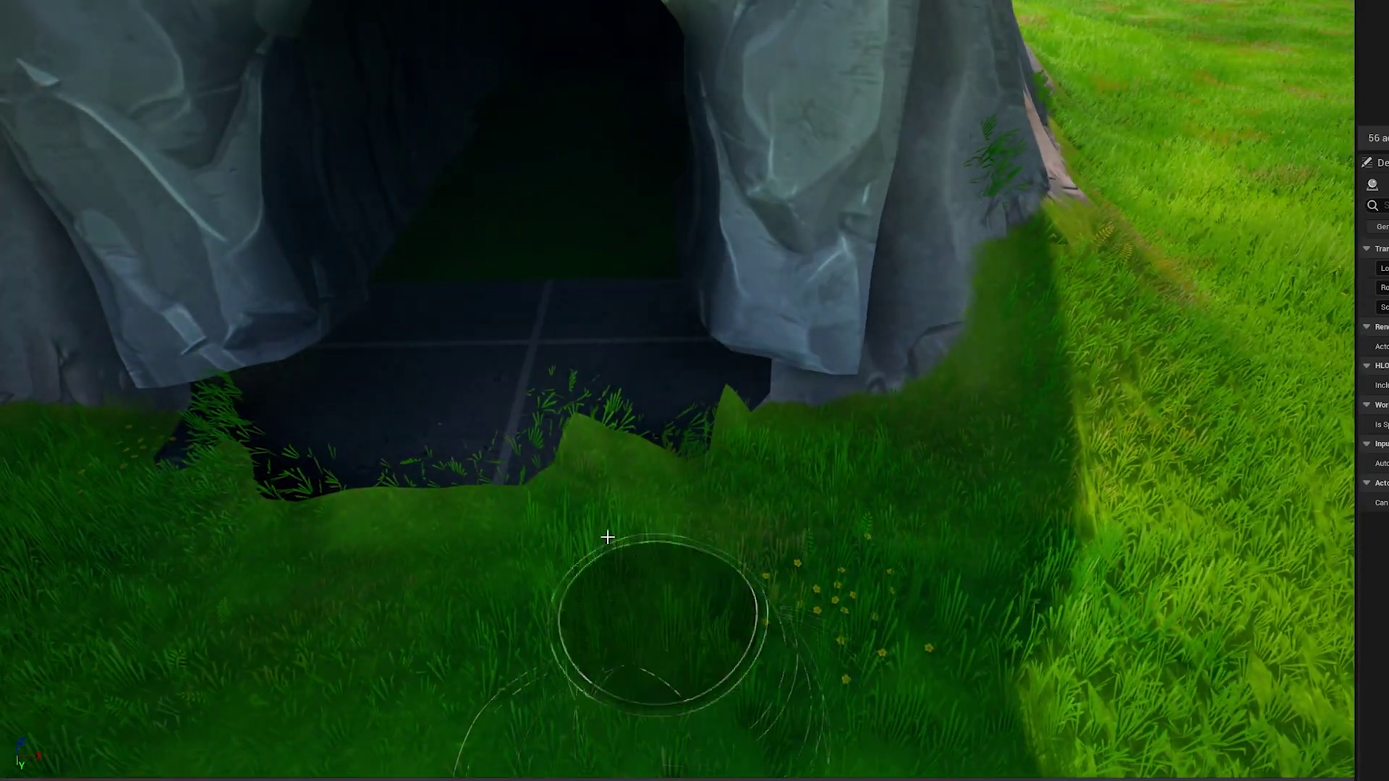
drag(658, 620, 660, 507)
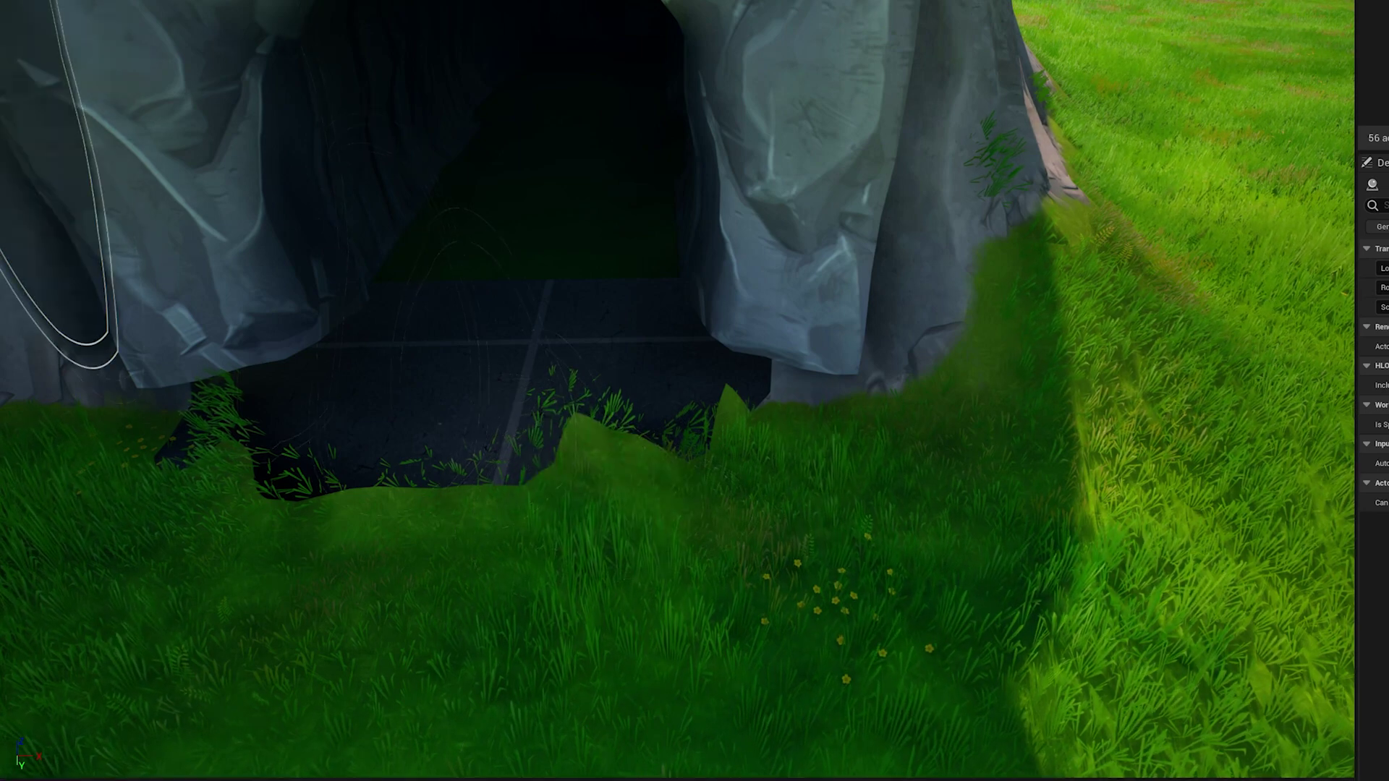
mouse_move(642, 466)
mouse_down()
mouse_move(354, 513)
mouse_move(224, 481)
mouse_up()
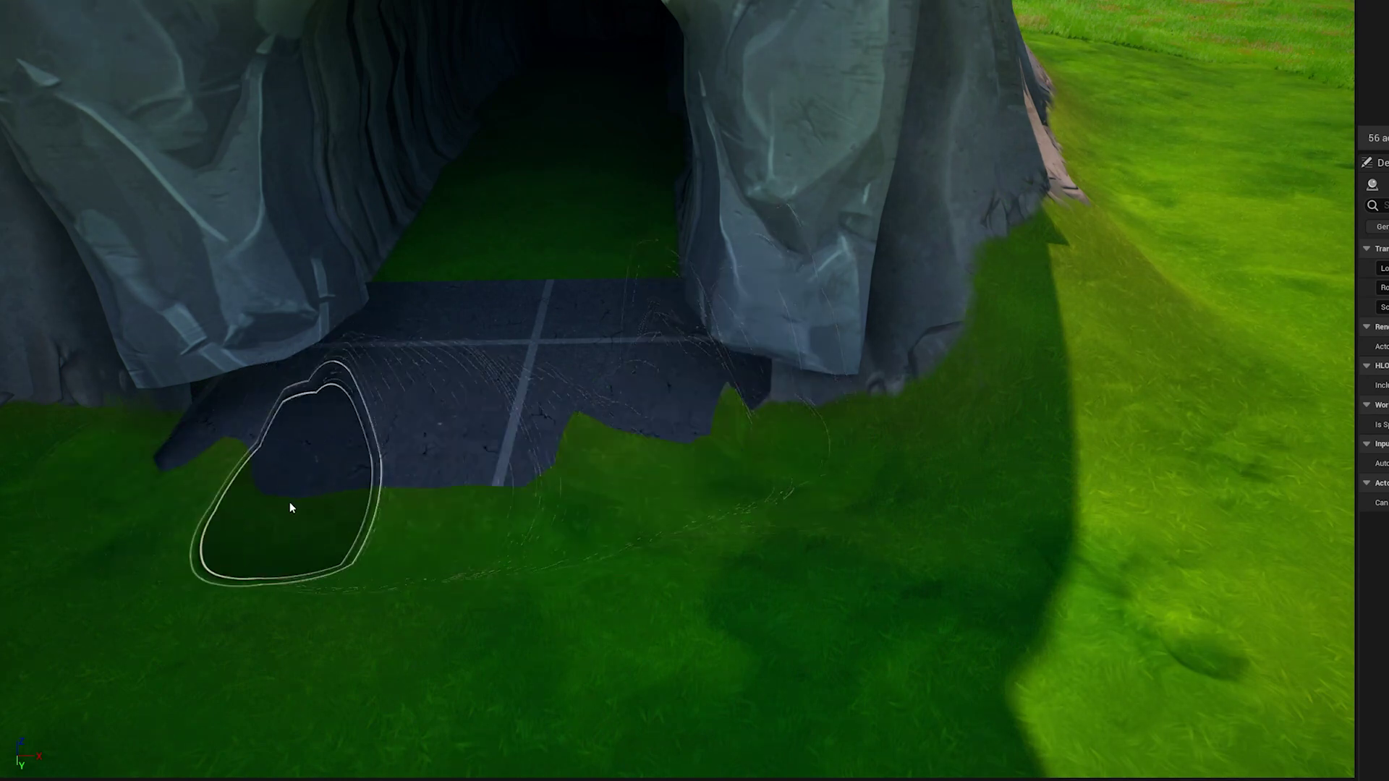
drag(752, 488, 622, 581)
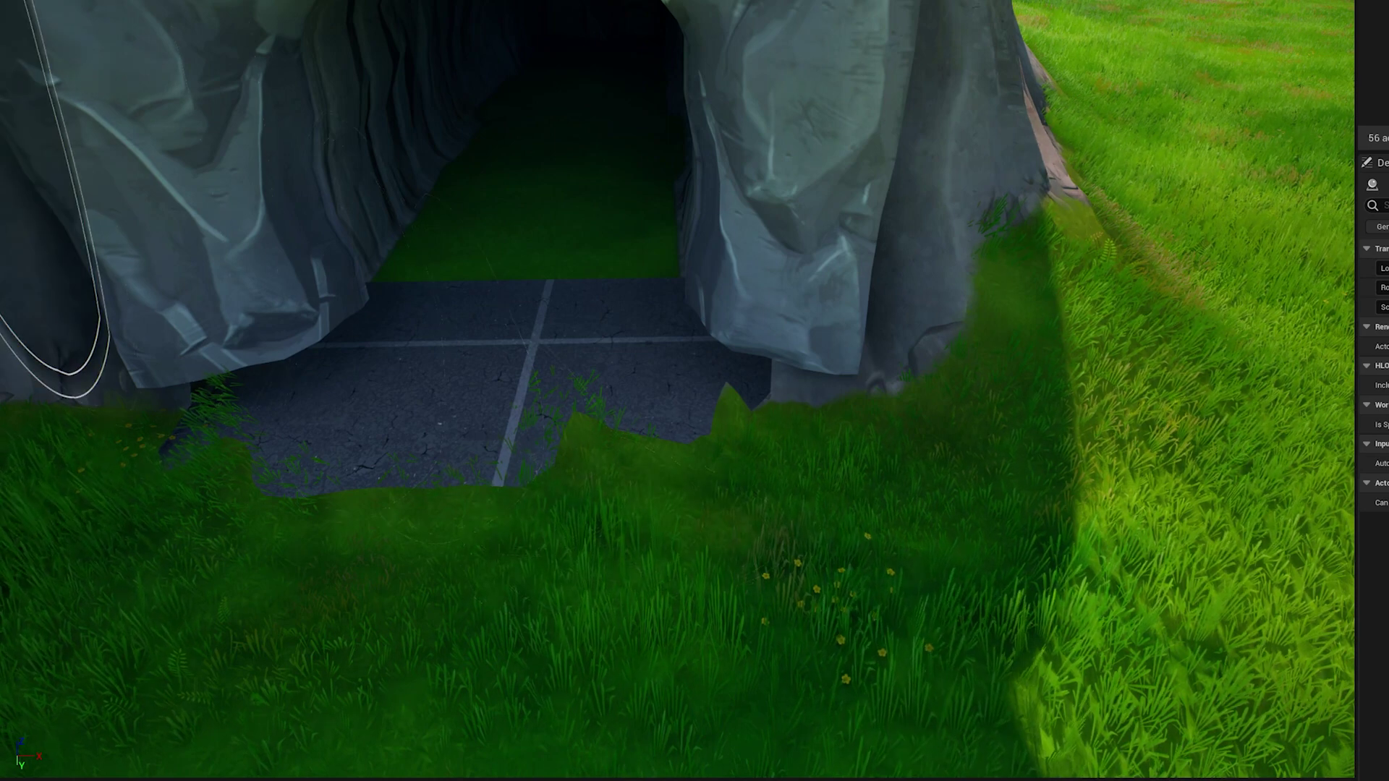
mouse_move(378, 490)
mouse_down()
mouse_move(673, 482)
mouse_move(151, 442)
mouse_move(531, 464)
mouse_move(196, 442)
mouse_move(598, 443)
mouse_move(758, 413)
mouse_move(258, 434)
mouse_move(546, 440)
mouse_move(362, 505)
mouse_move(483, 484)
mouse_up()
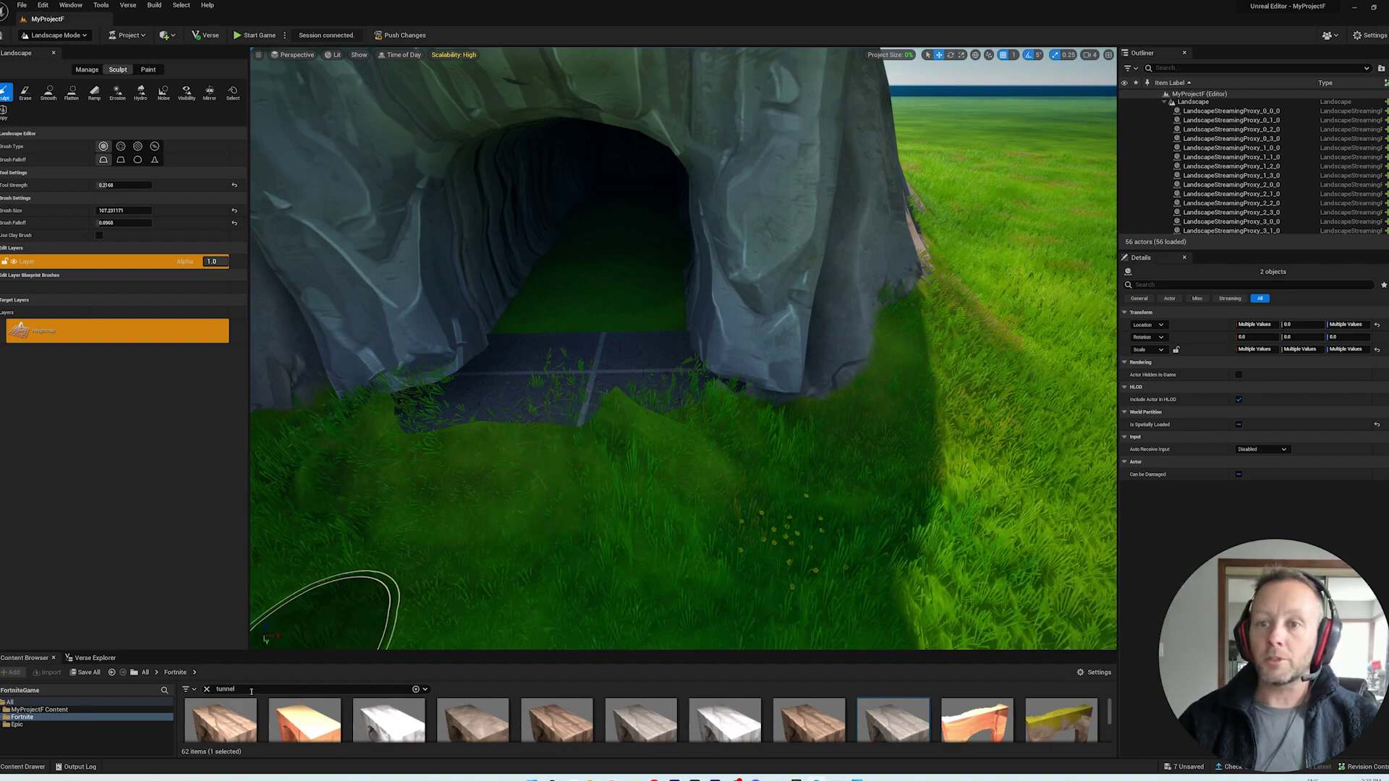
Switch to Selection Mode and place a Cliff Broken Edge Rock 01 slab
drag(277, 644, 277, 426)
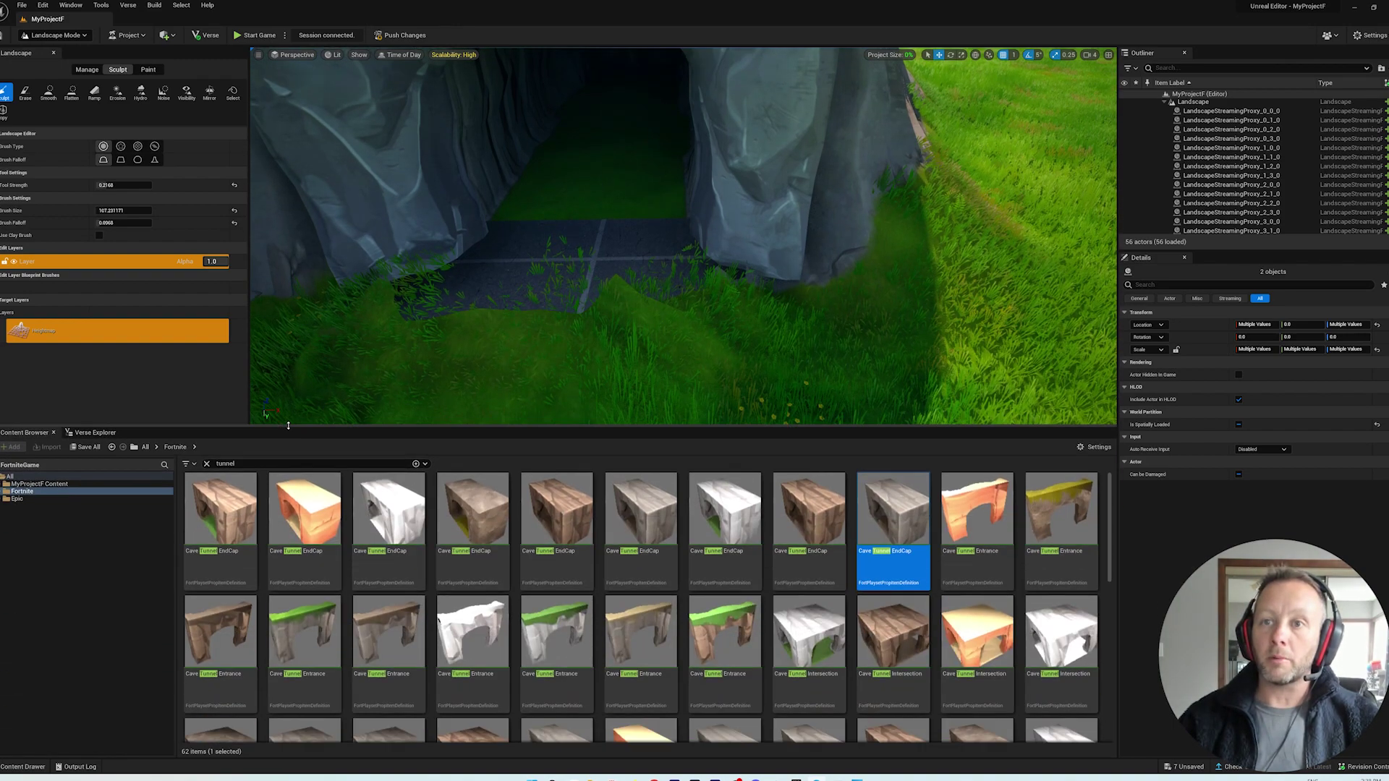
key(shift+1)
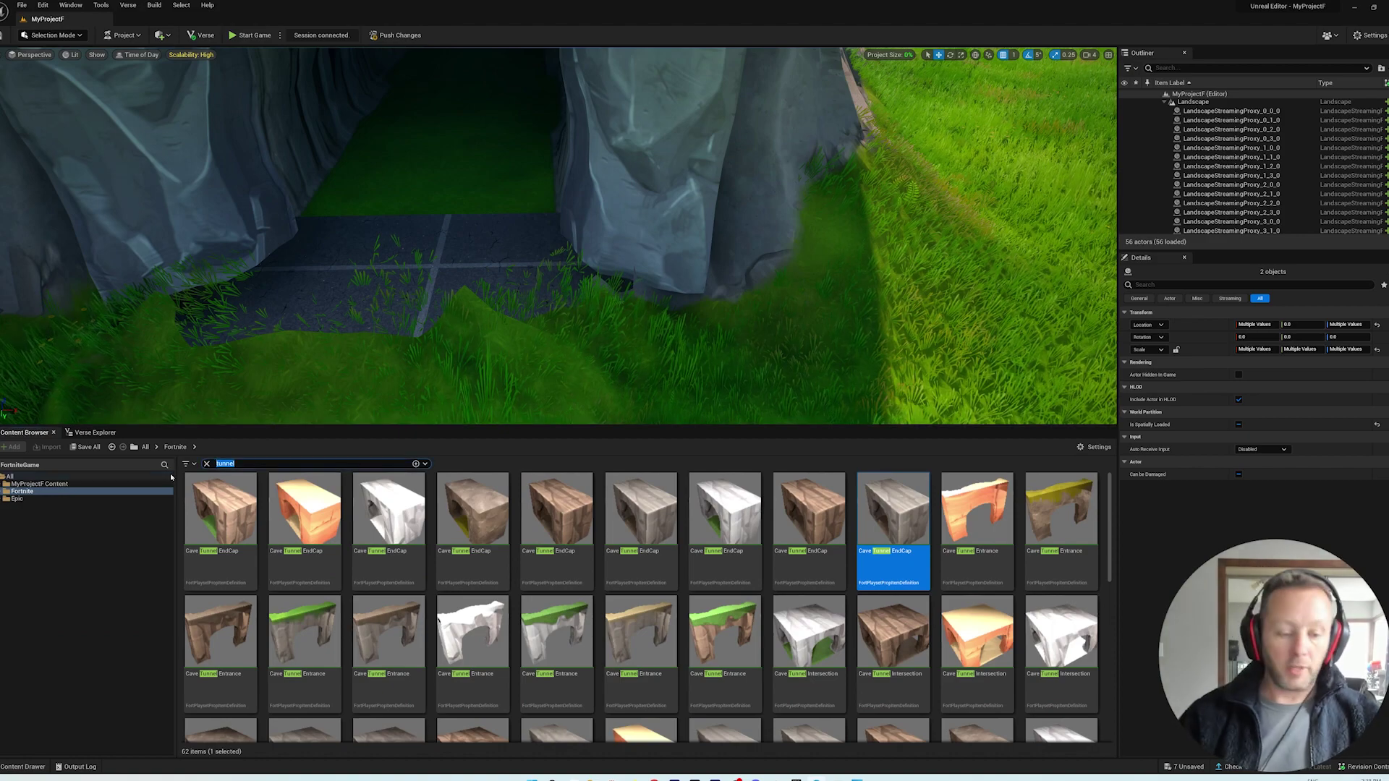
key(BackSpace)
key(BackSpace)
key(BackSpace)
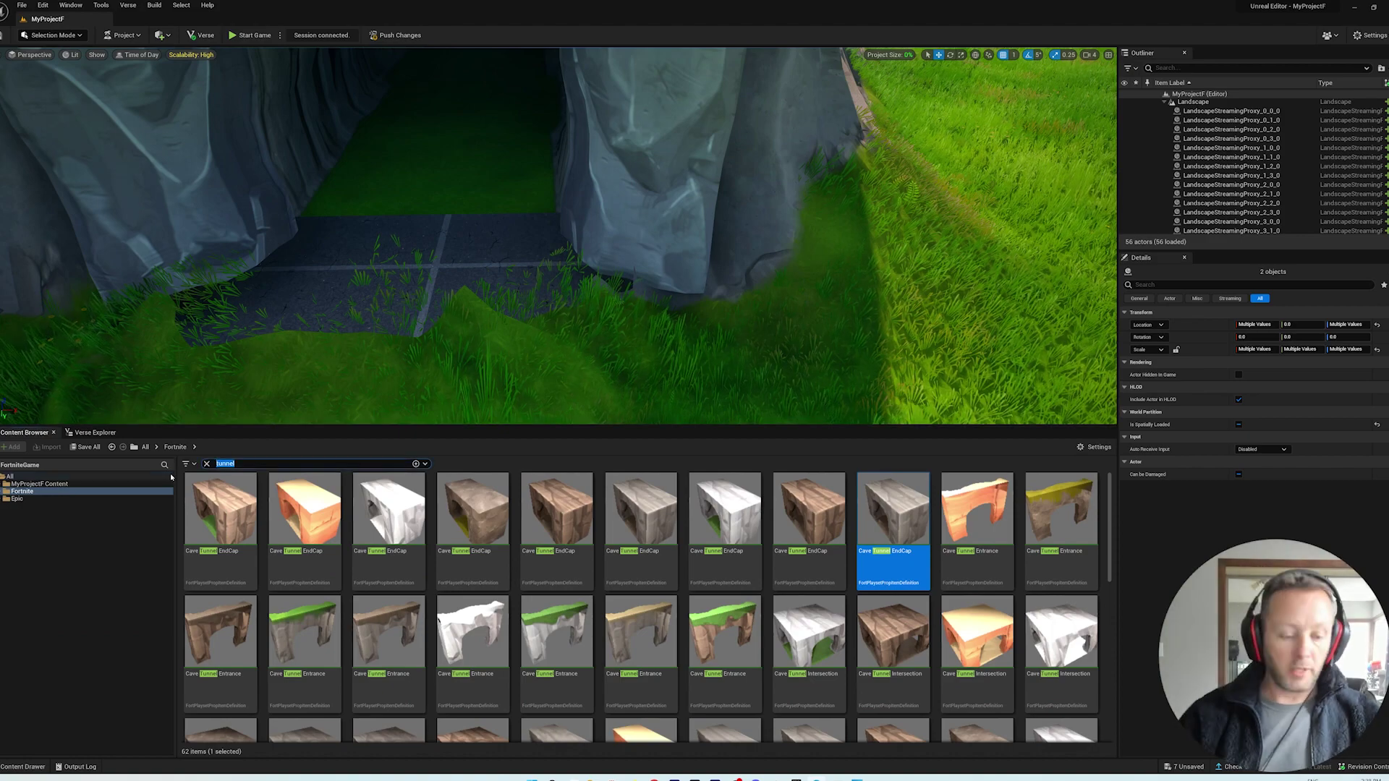
text(rock)
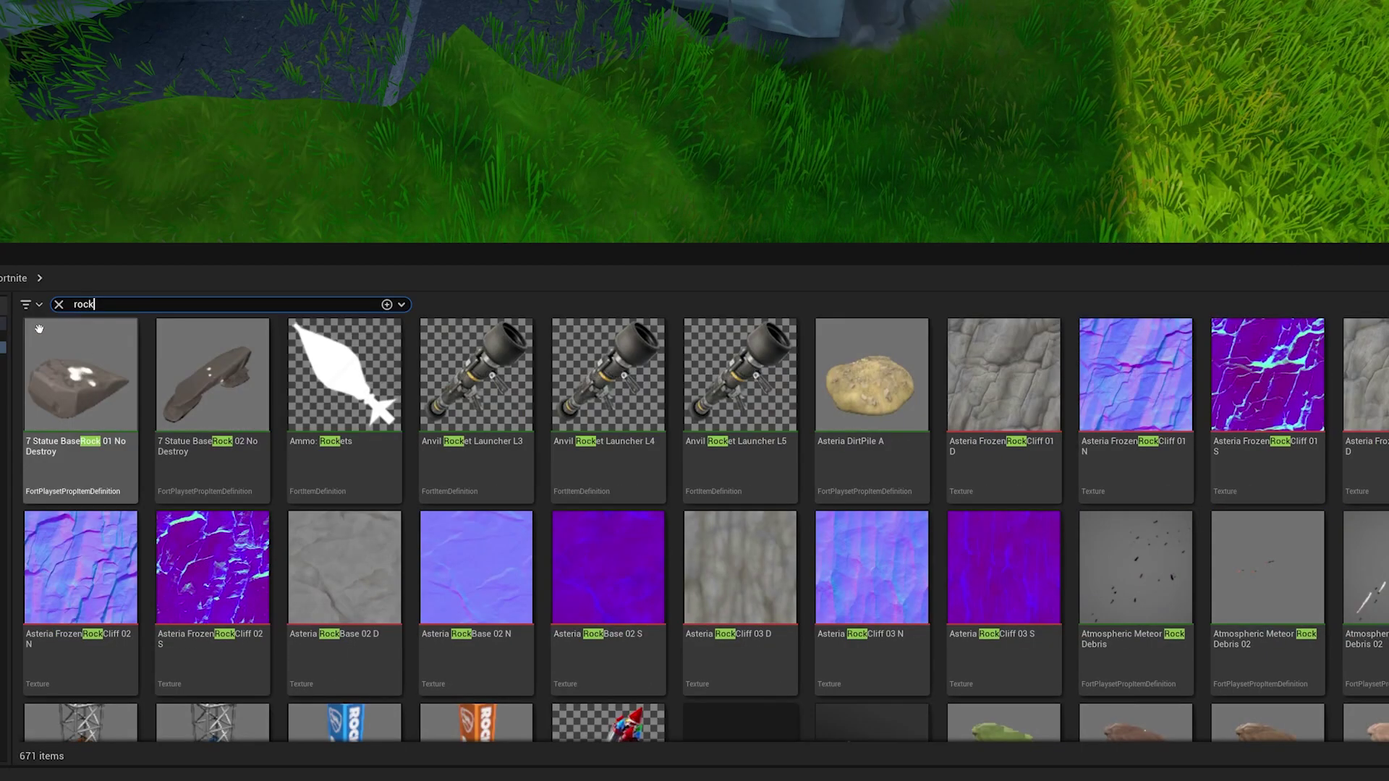
scroll(760, 478, down, 3)
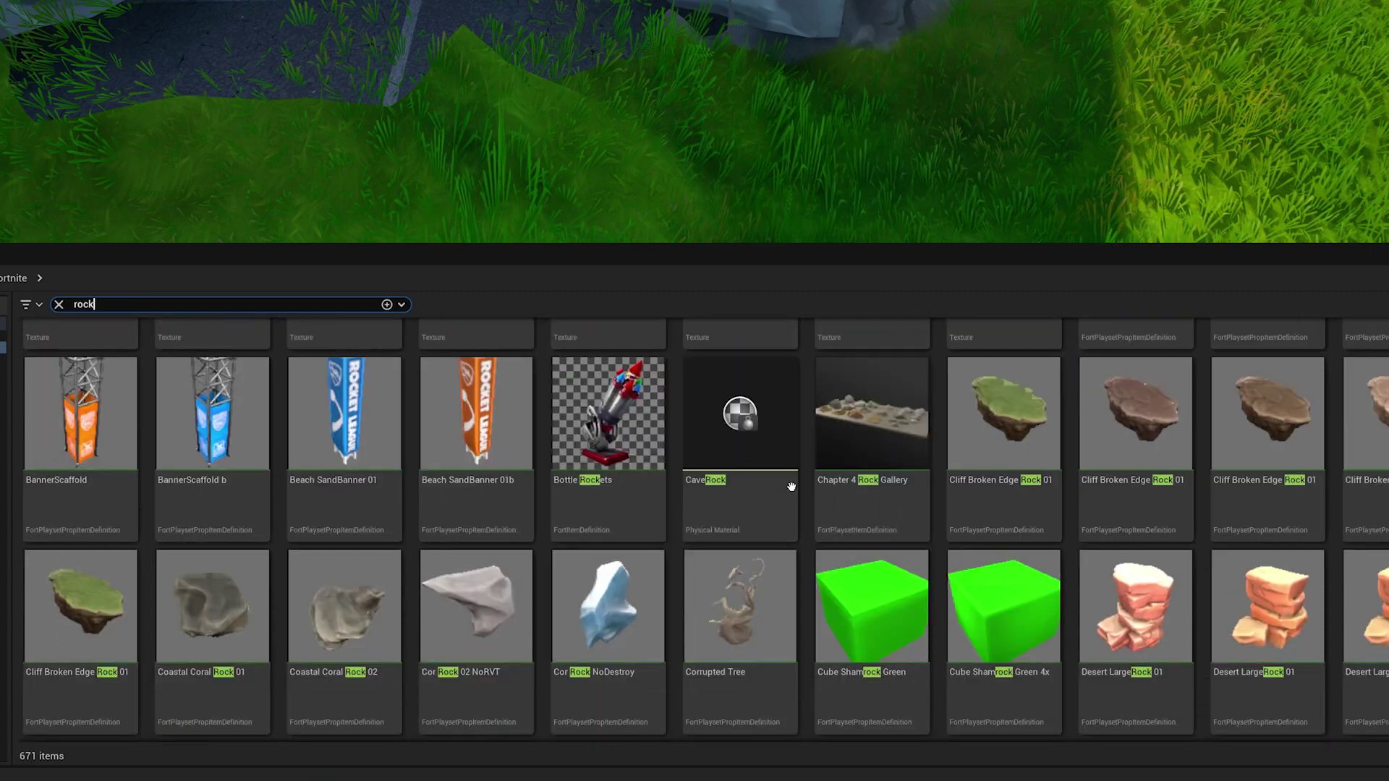
mouse_move(1003, 413)
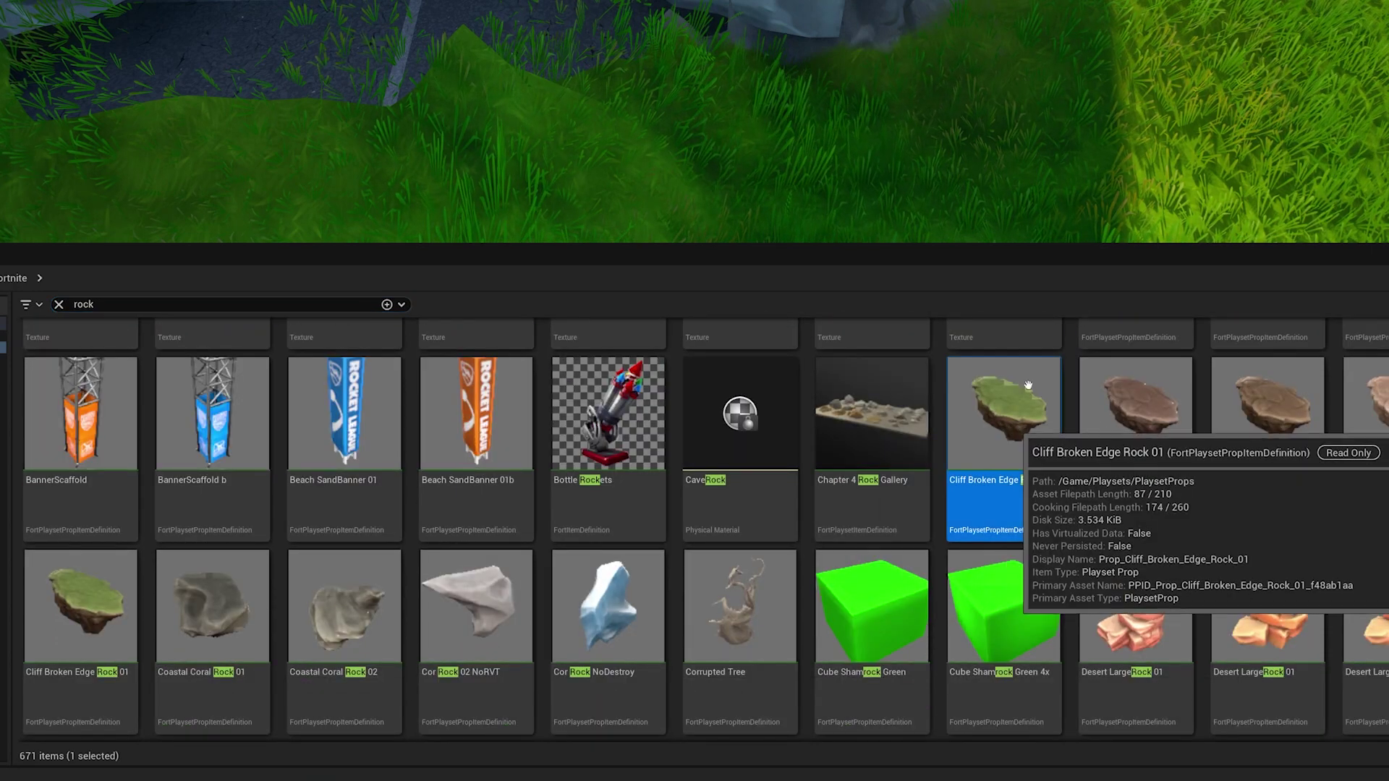
drag(1018, 339, 455, 67)
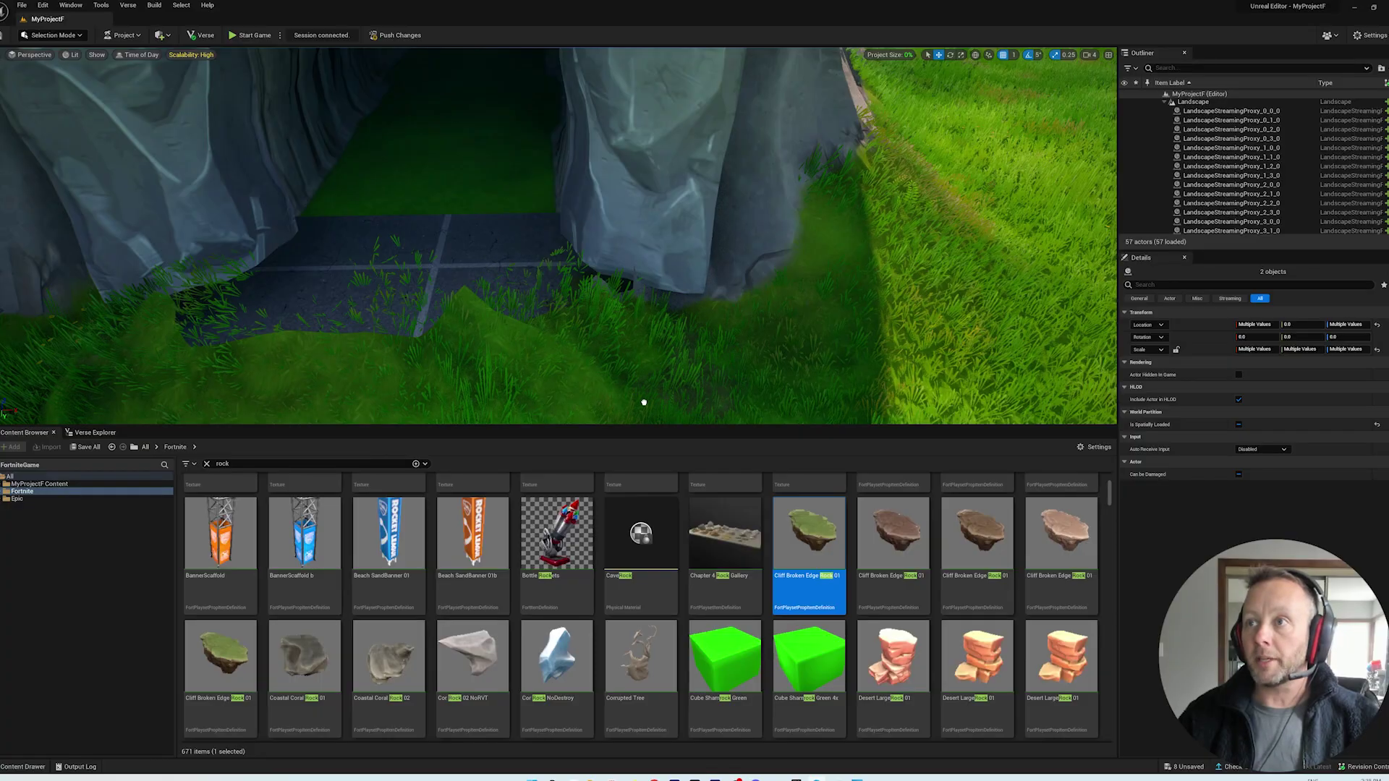
Move and rotate the rock slab into the cave entrance gap
click(543, 366)
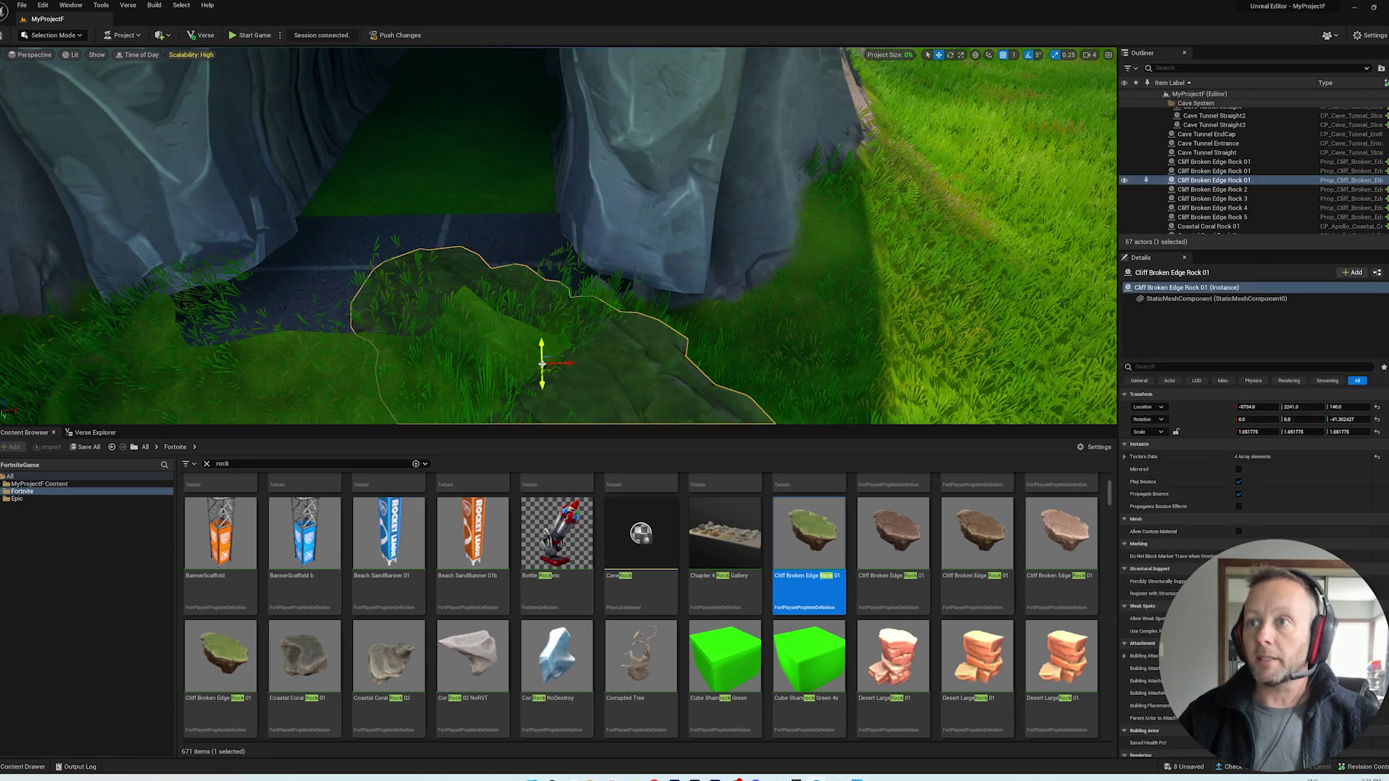
key(f)
drag(549, 368, 490, 328)
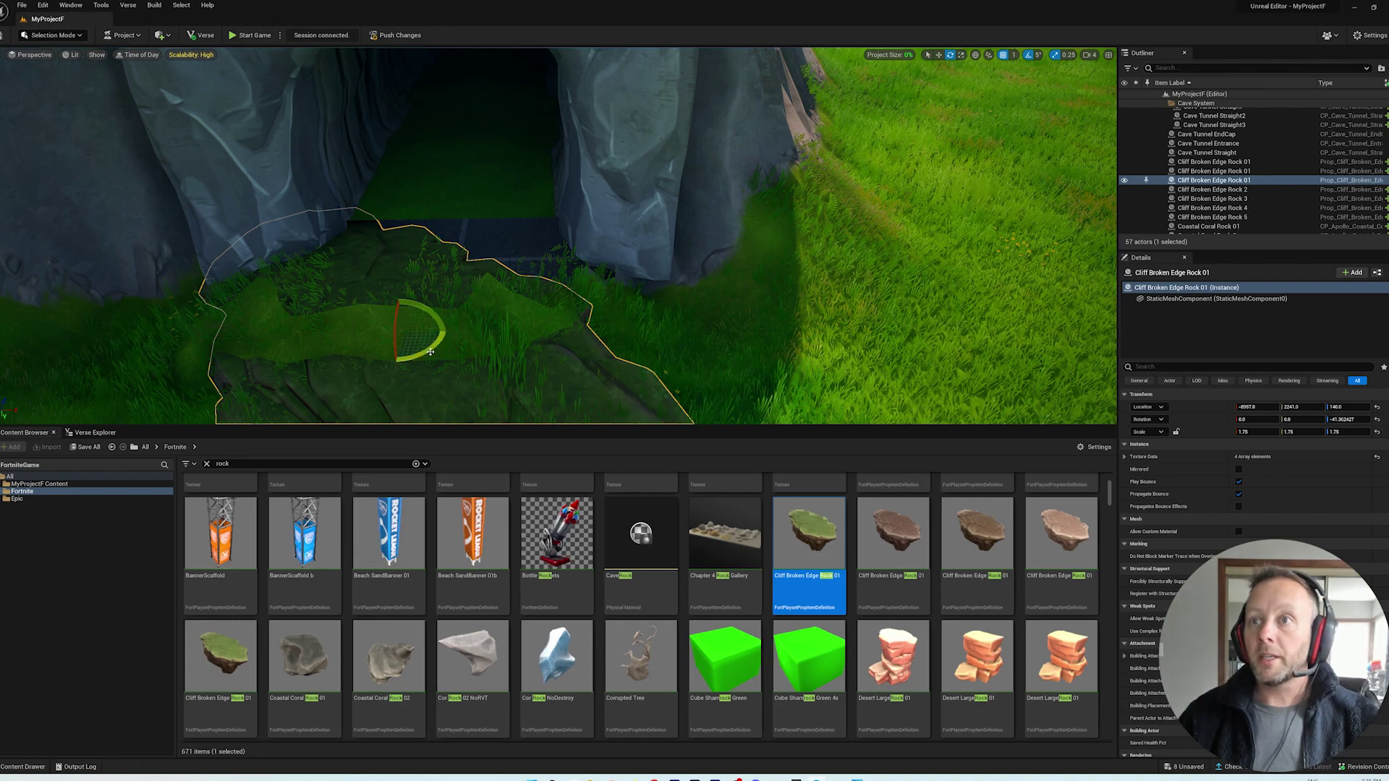
drag(428, 349, 441, 317)
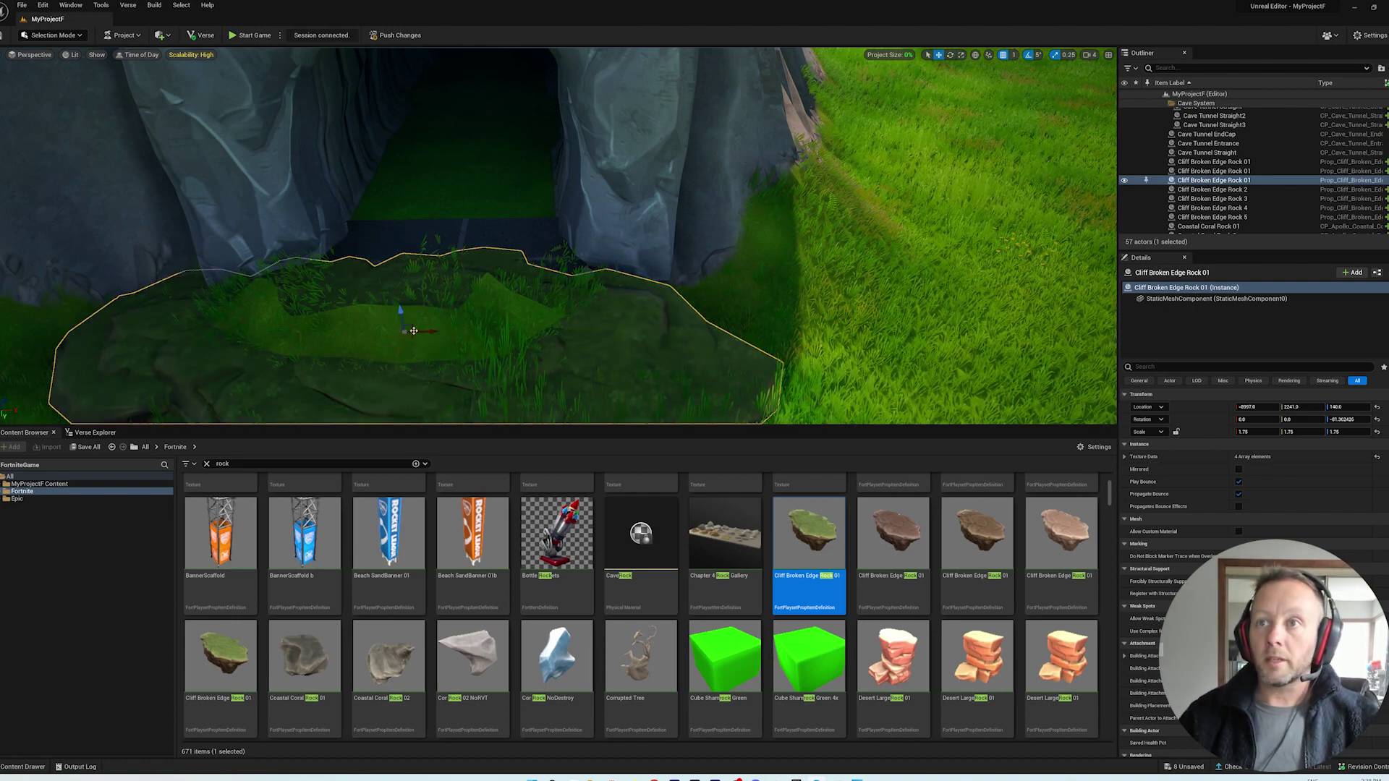
drag(397, 349, 433, 269)
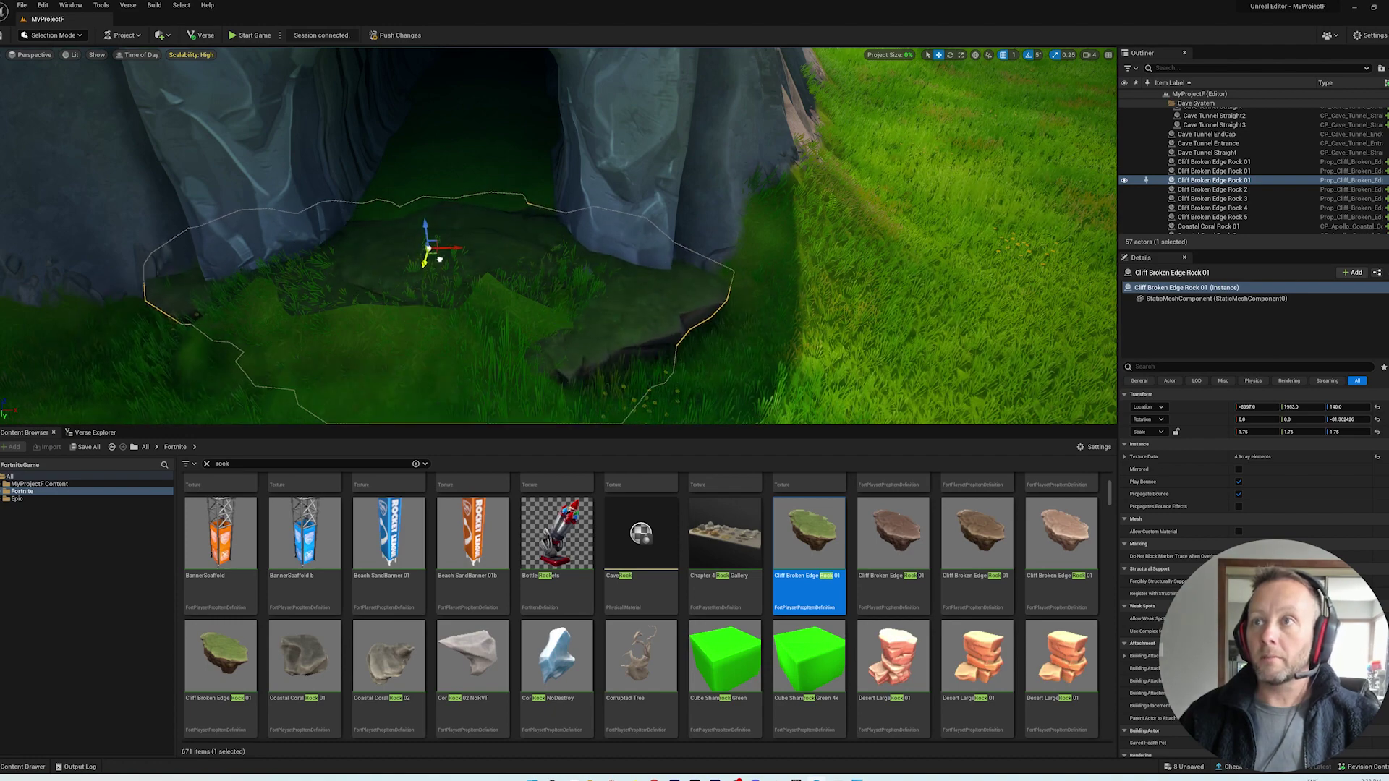
mouse_move(556, 329)
alt+mouse_down()
mouse_move(651, 326)
mouse_move(608, 249)
alt+mouse_up()
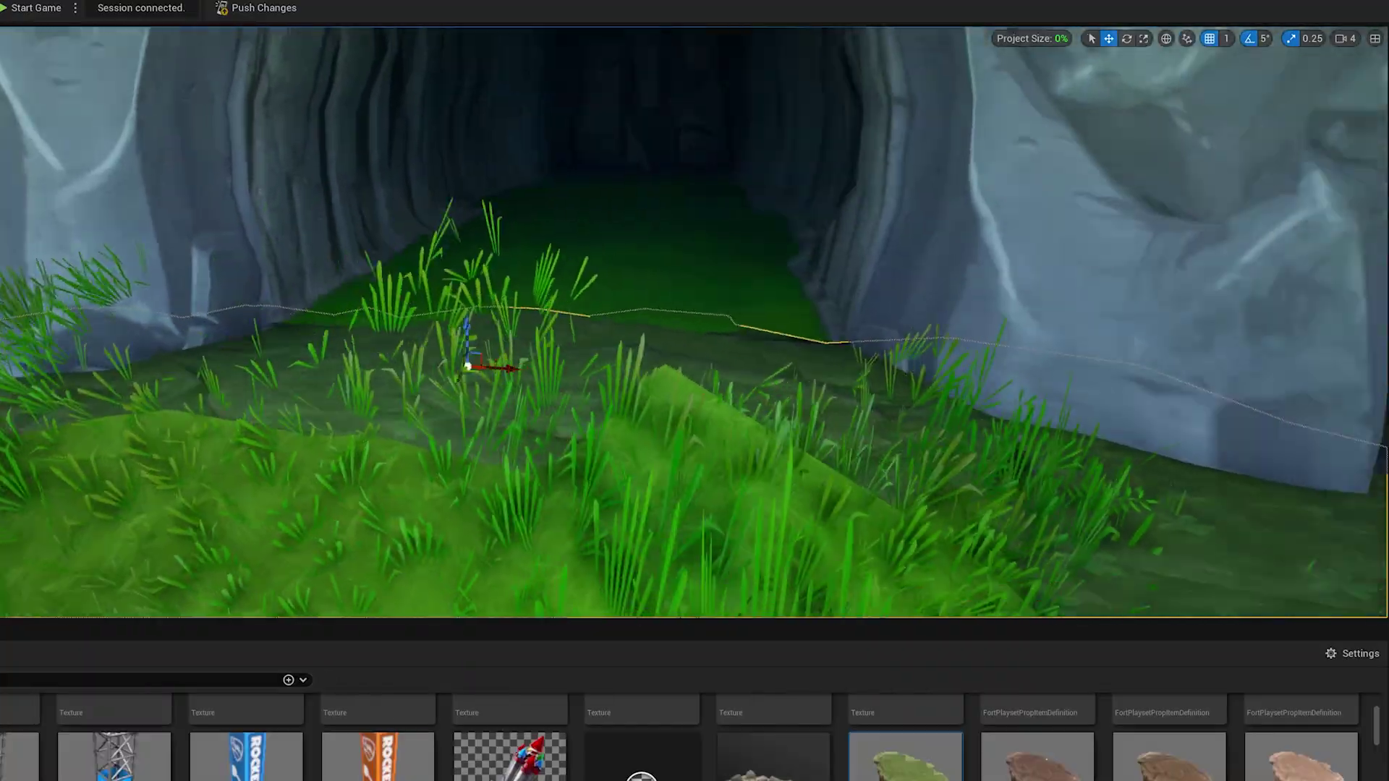
mouse_move(609, 250)
alt+mouse_down()
mouse_move(673, 386)
mouse_move(912, 168)
mouse_move(566, 340)
alt+mouse_up()
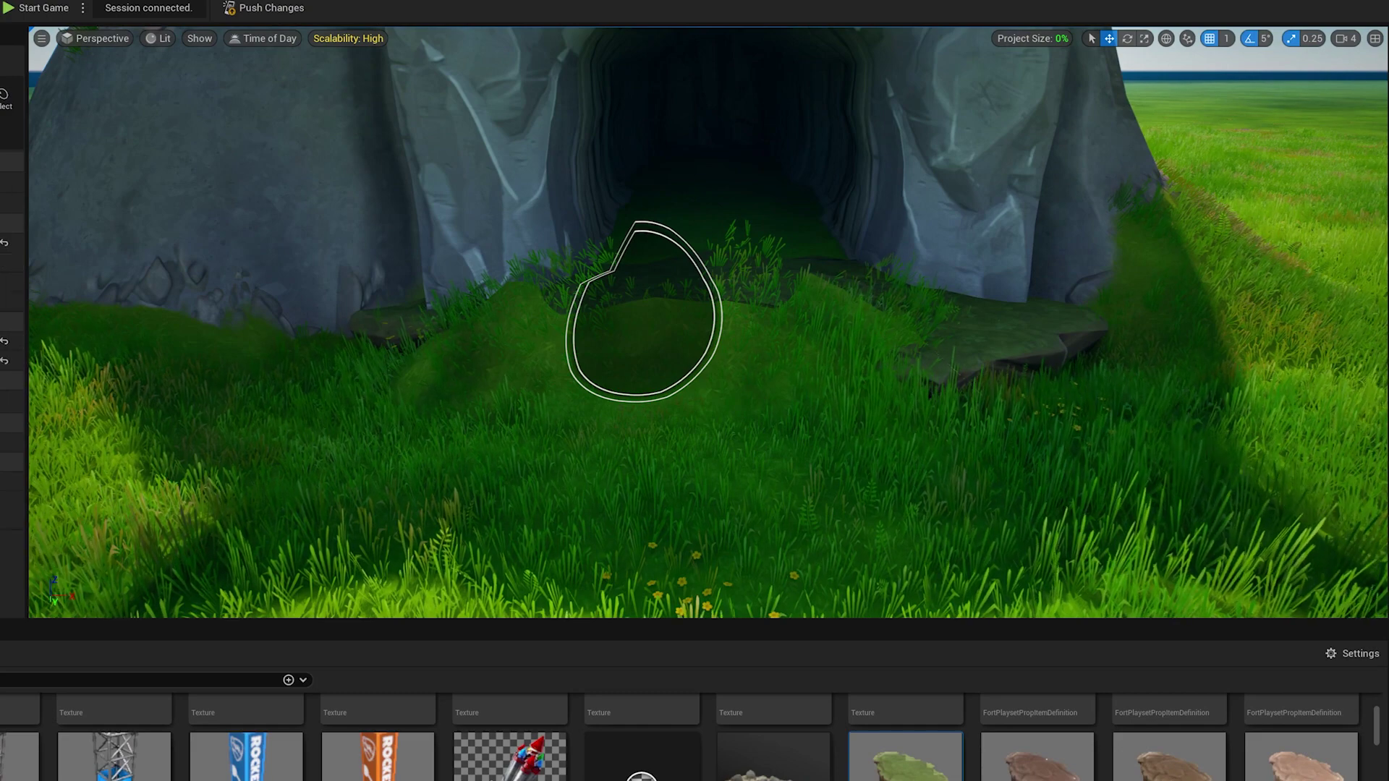
Flatten the grass mound before the cave and clear ground off the rock slab
drag(823, 368, 725, 356)
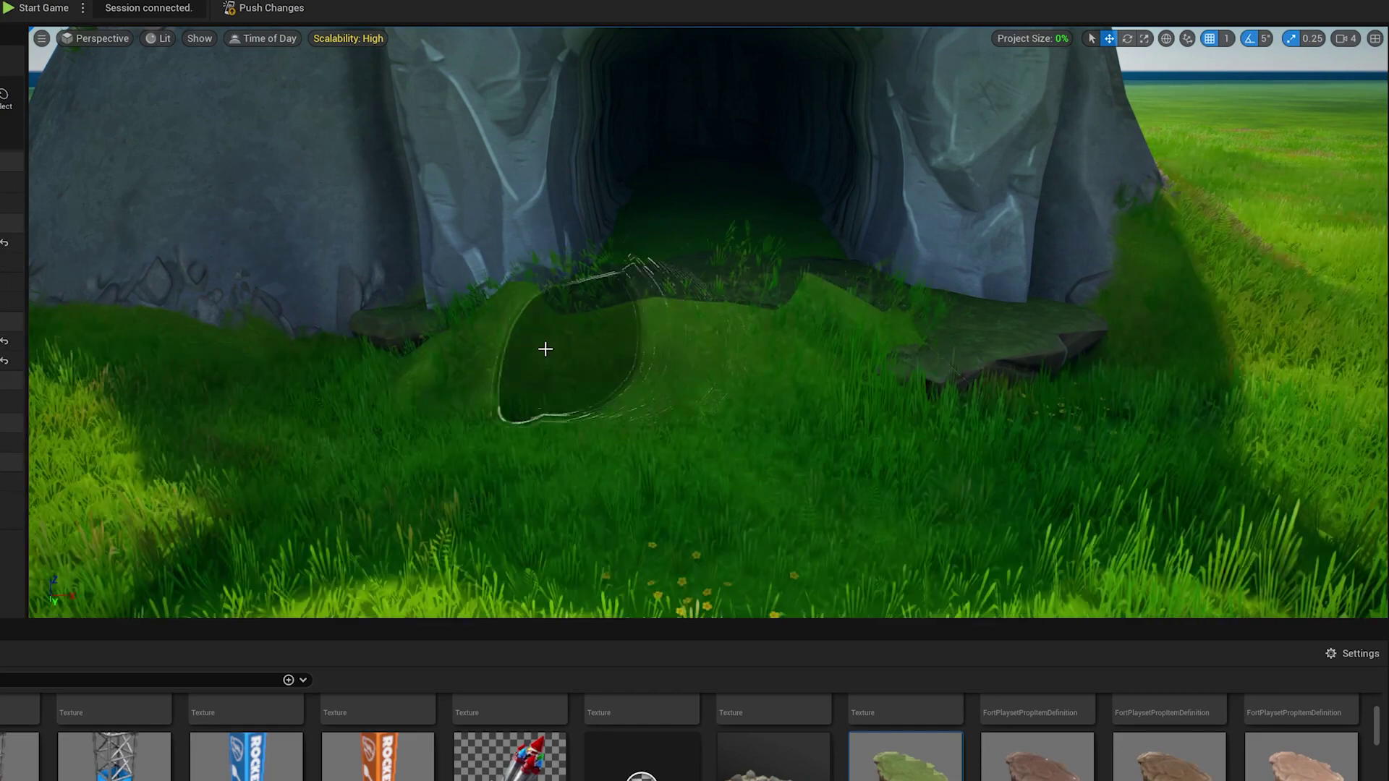
drag(499, 348, 614, 367)
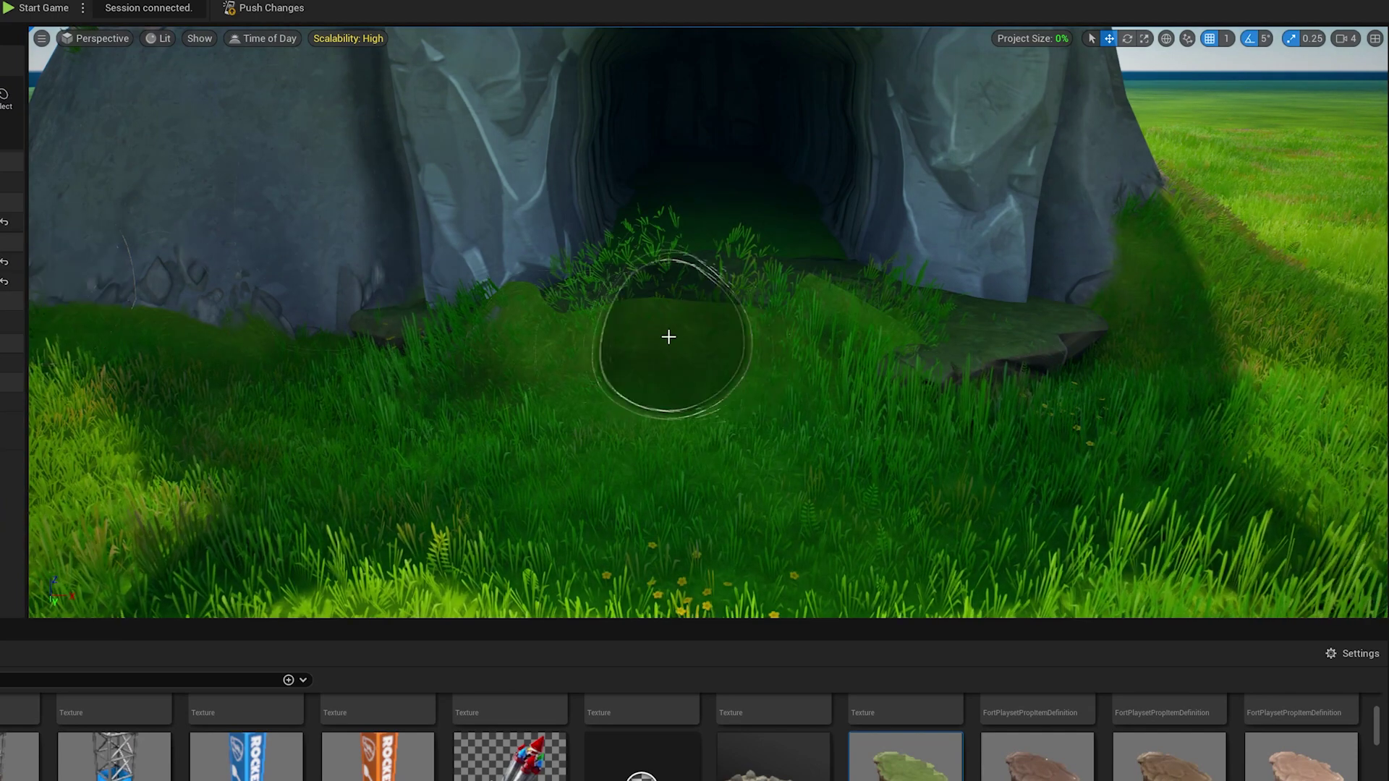
mouse_move(670, 351)
mouse_down()
mouse_move(872, 339)
mouse_move(801, 350)
mouse_move(859, 341)
mouse_move(820, 327)
mouse_up()
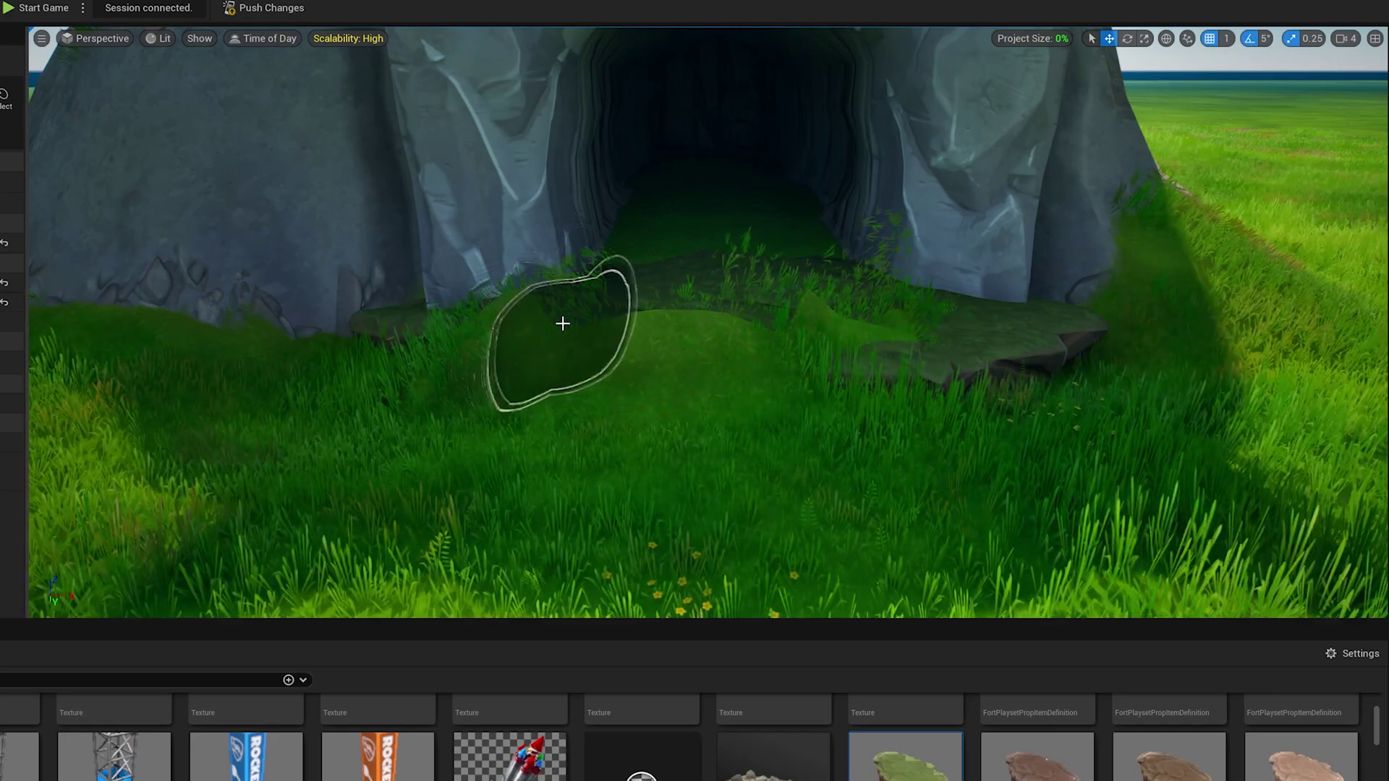
right_drag(561, 322, 646, 474)
mouse_move(687, 511)
mouse_down()
mouse_move(587, 505)
mouse_move(254, 541)
mouse_move(727, 467)
mouse_move(76, 358)
mouse_up()
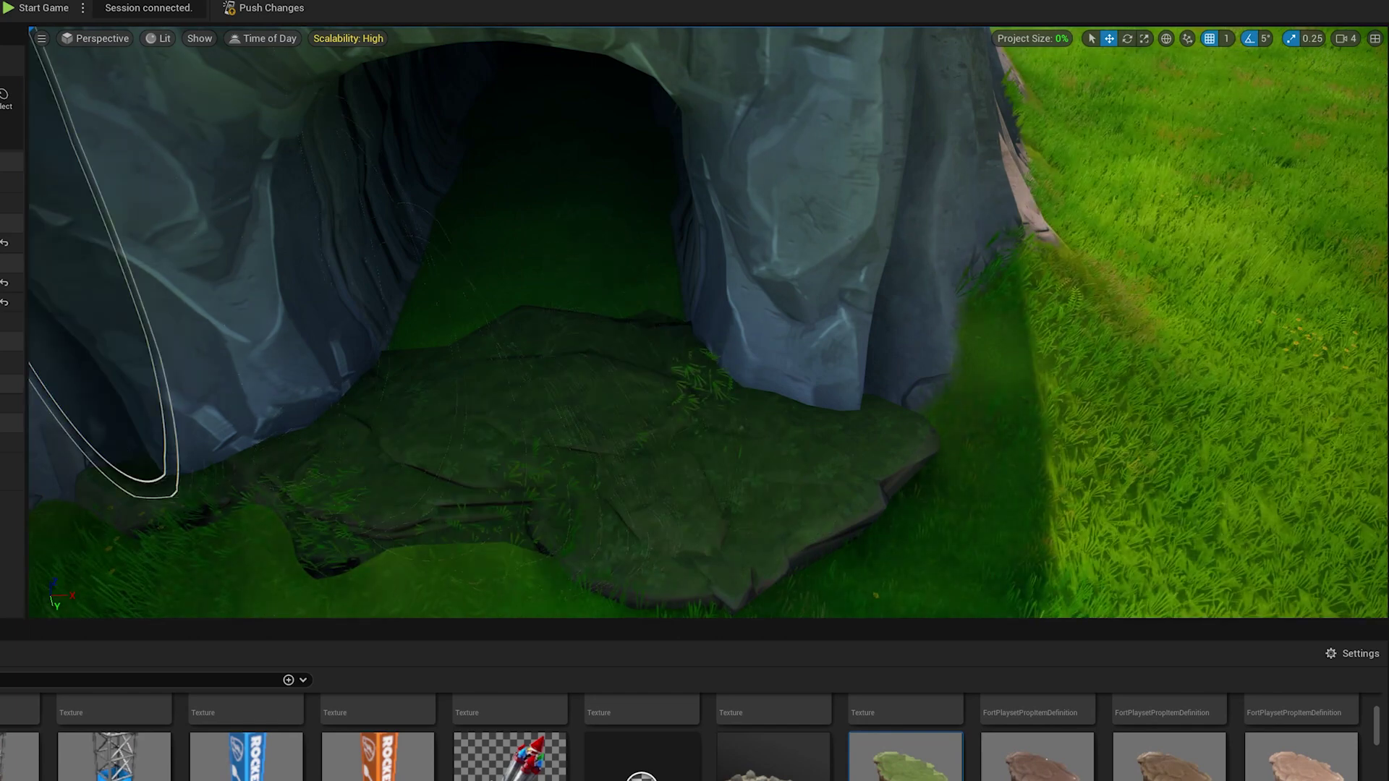
mouse_move(109, 457)
mouse_down()
mouse_move(409, 544)
mouse_move(171, 536)
mouse_move(608, 536)
mouse_move(345, 533)
mouse_move(156, 555)
mouse_move(558, 580)
mouse_move(644, 521)
mouse_move(612, 512)
mouse_move(362, 553)
mouse_move(586, 590)
mouse_move(595, 518)
mouse_up()
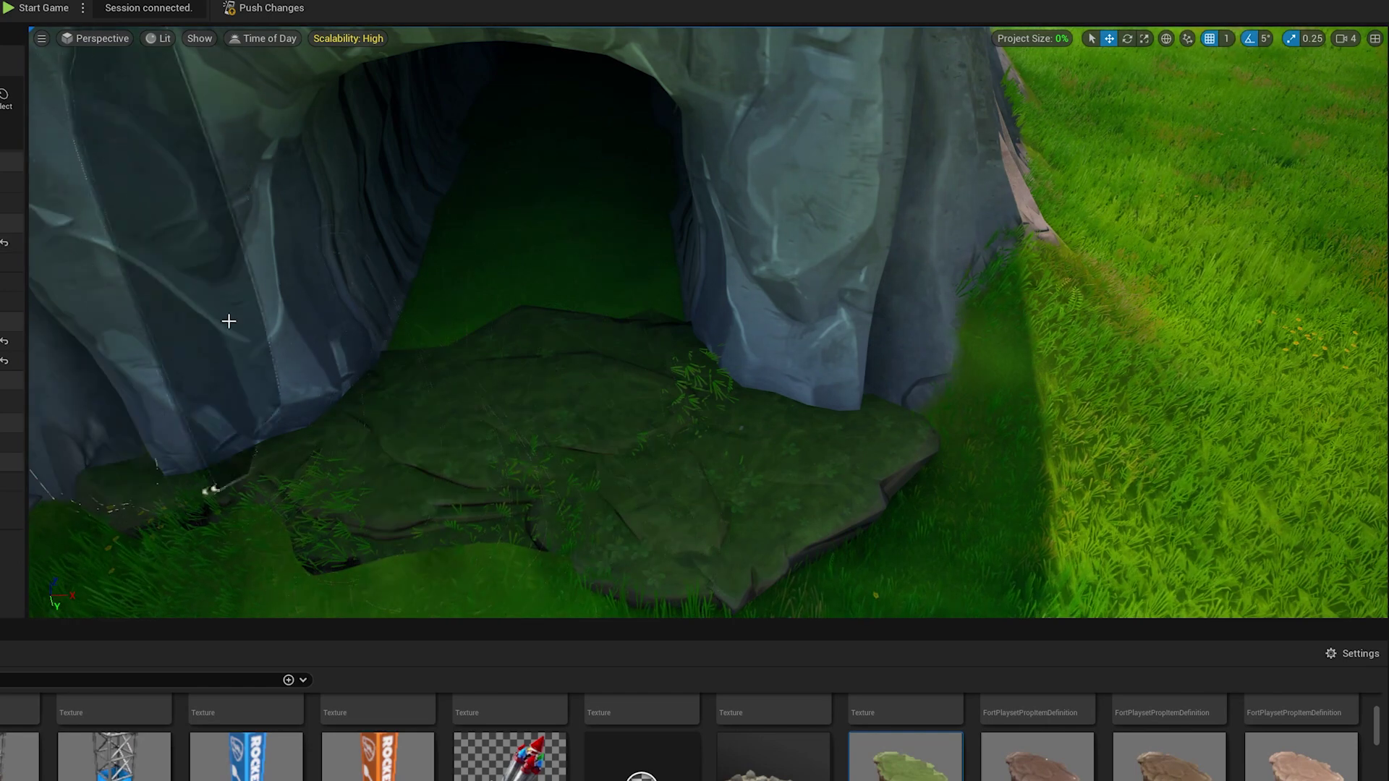
Fly the view forward over the cave floor to inspect the entrance slab
right_drag(274, 330, 465, 428)
scroll(397, 464, down, 2)
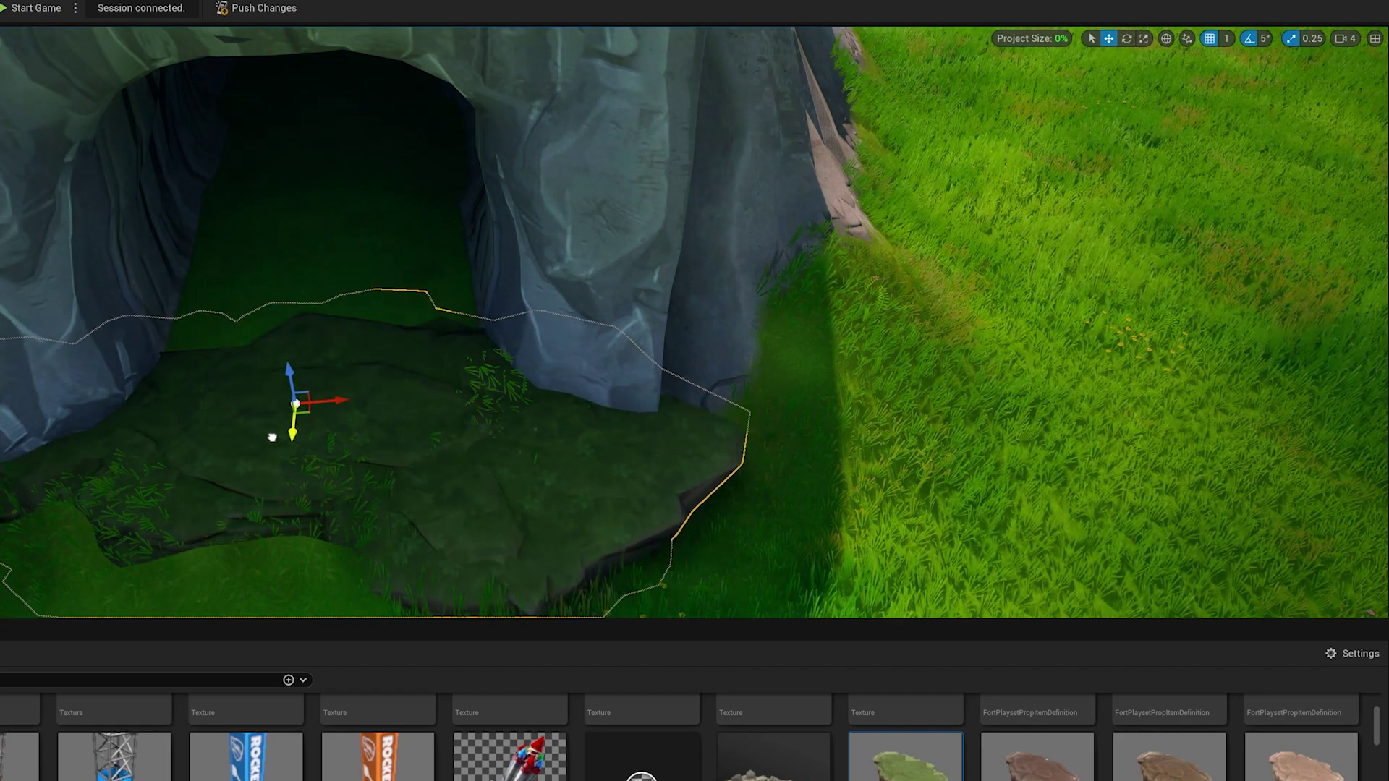
scroll(316, 503, down, 2)
scroll(314, 501, down, 1)
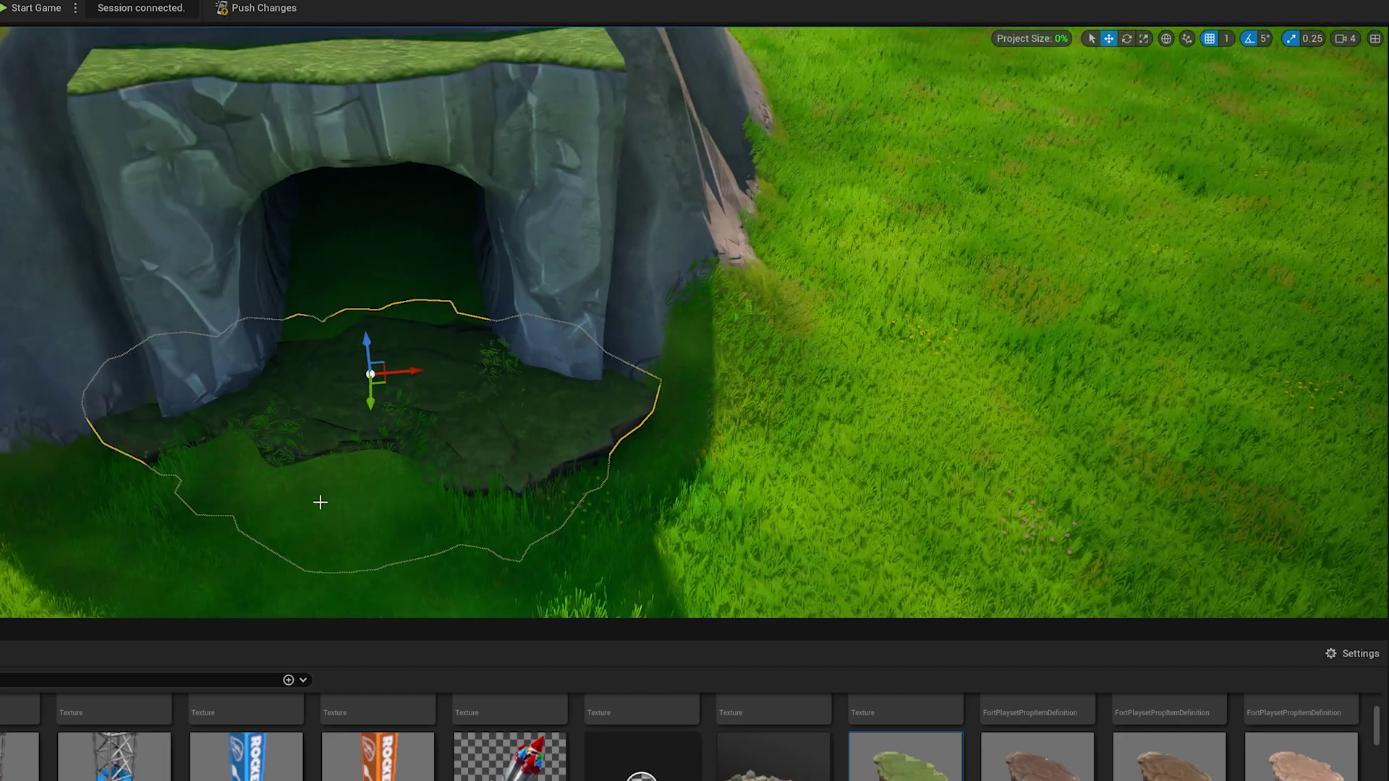
mouse_move(320, 501)
right_down()
mouse_move(456, 608)
mouse_move(466, 521)
mouse_move(510, 505)
right_up()
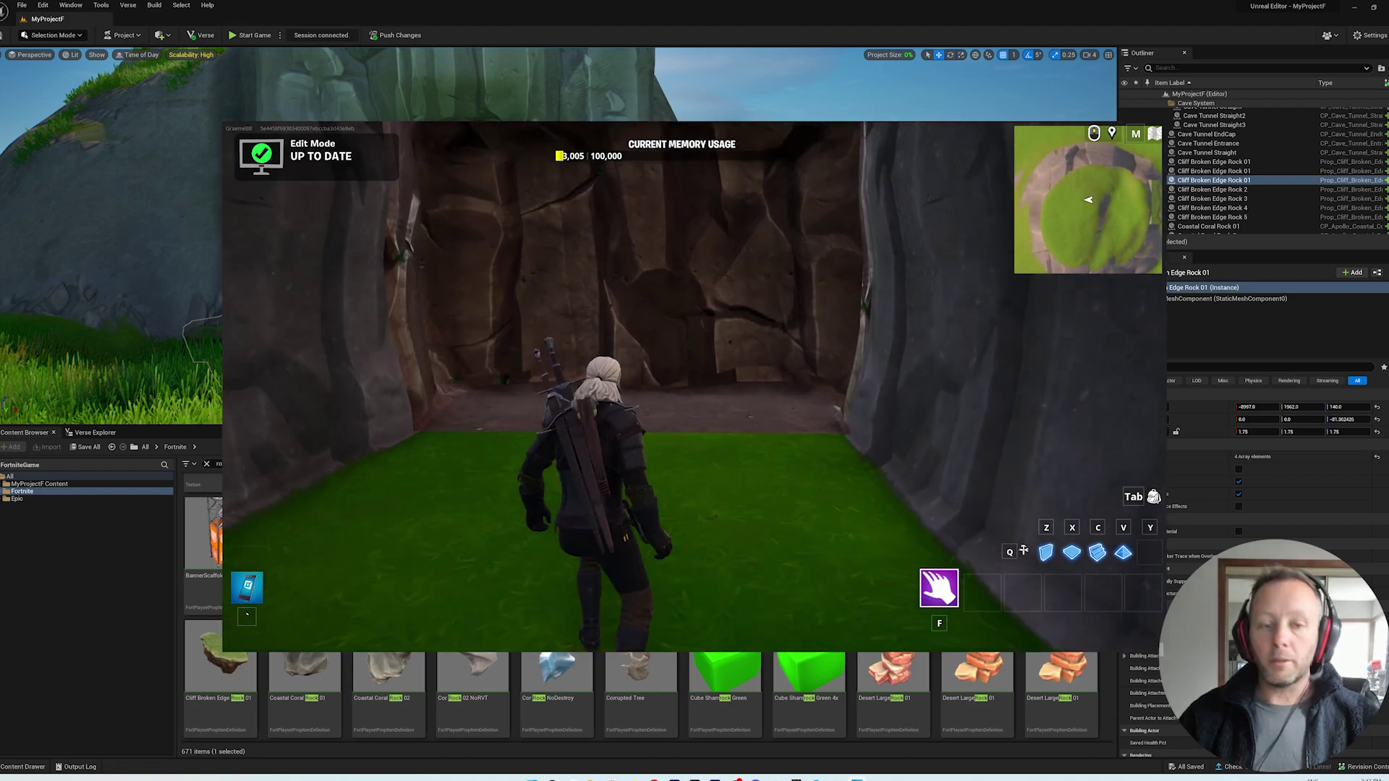
Create a loot chest containing a Havoc Pump Shotgun and Ammo: Shells
key(f)
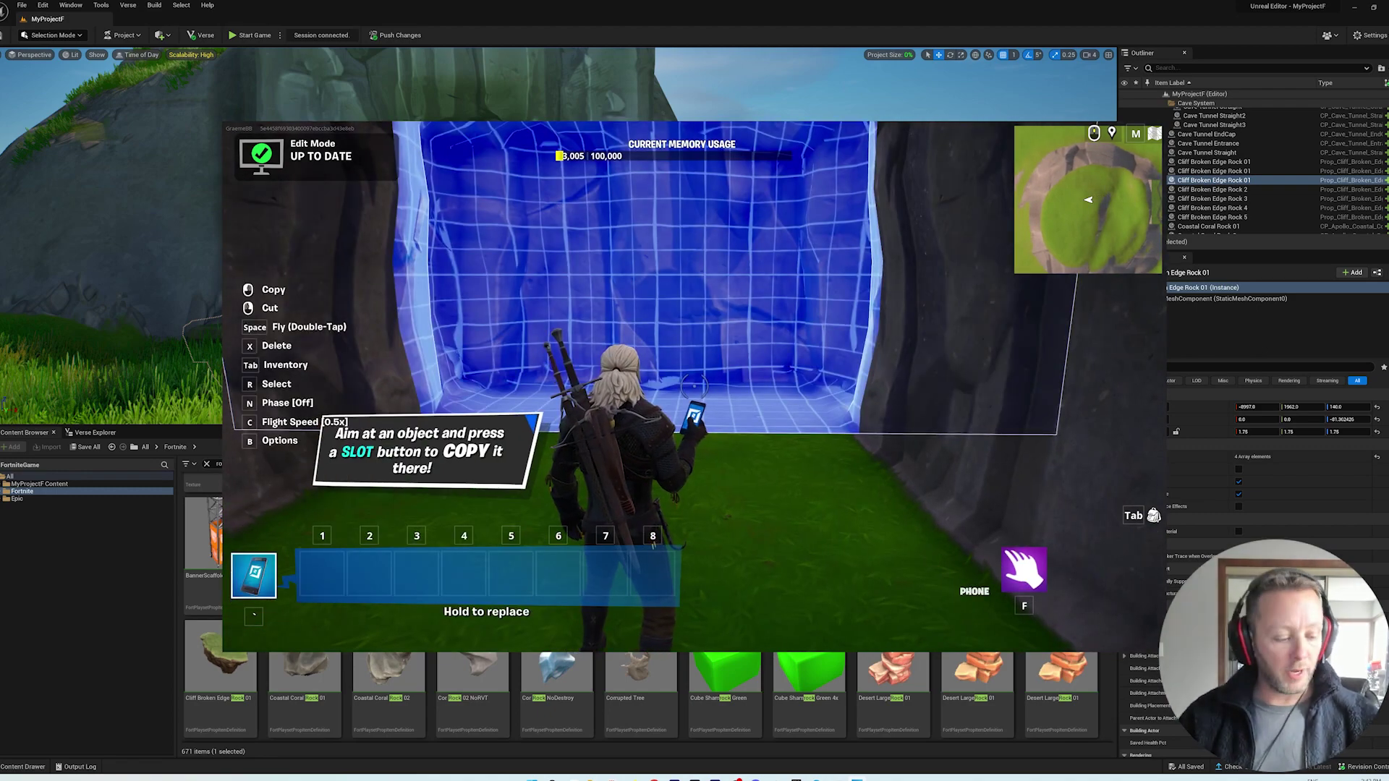
key(Tab)
click(909, 181)
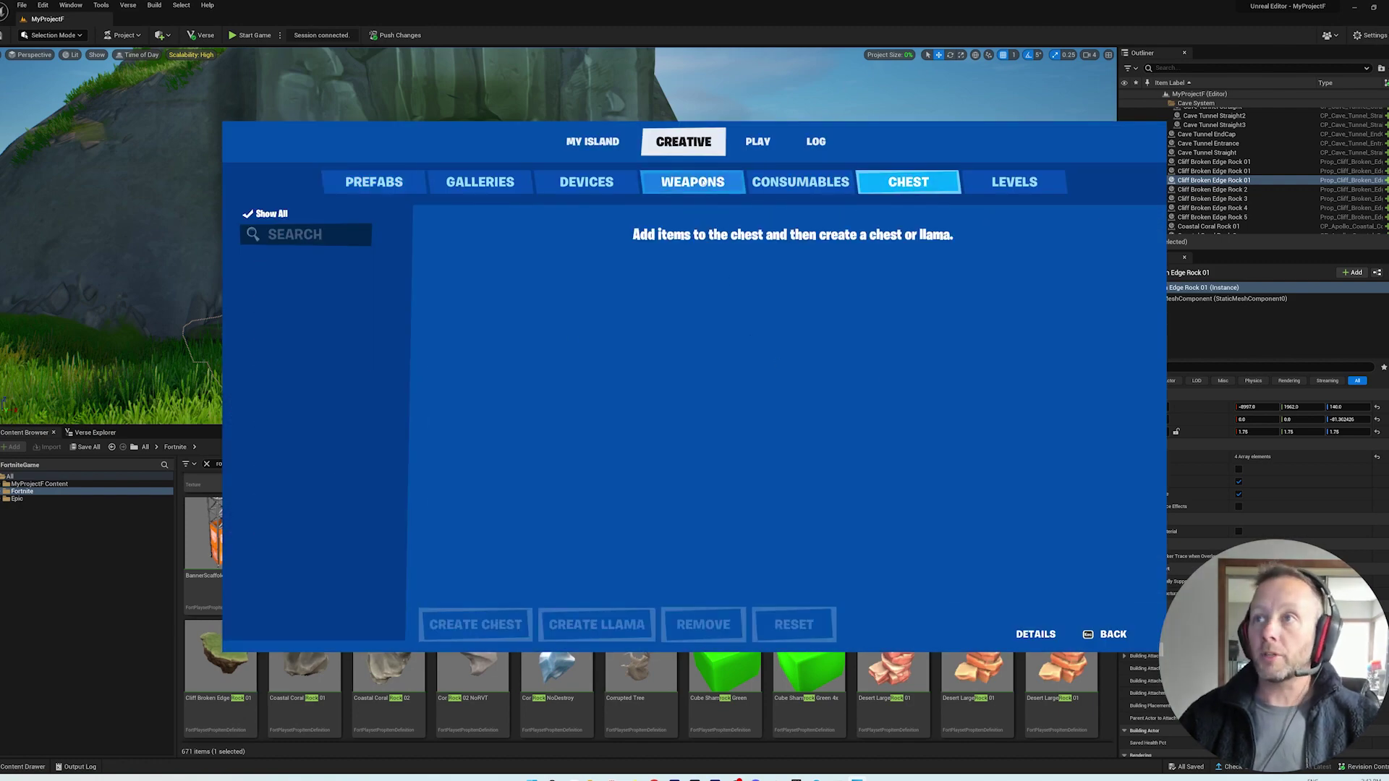
click(721, 182)
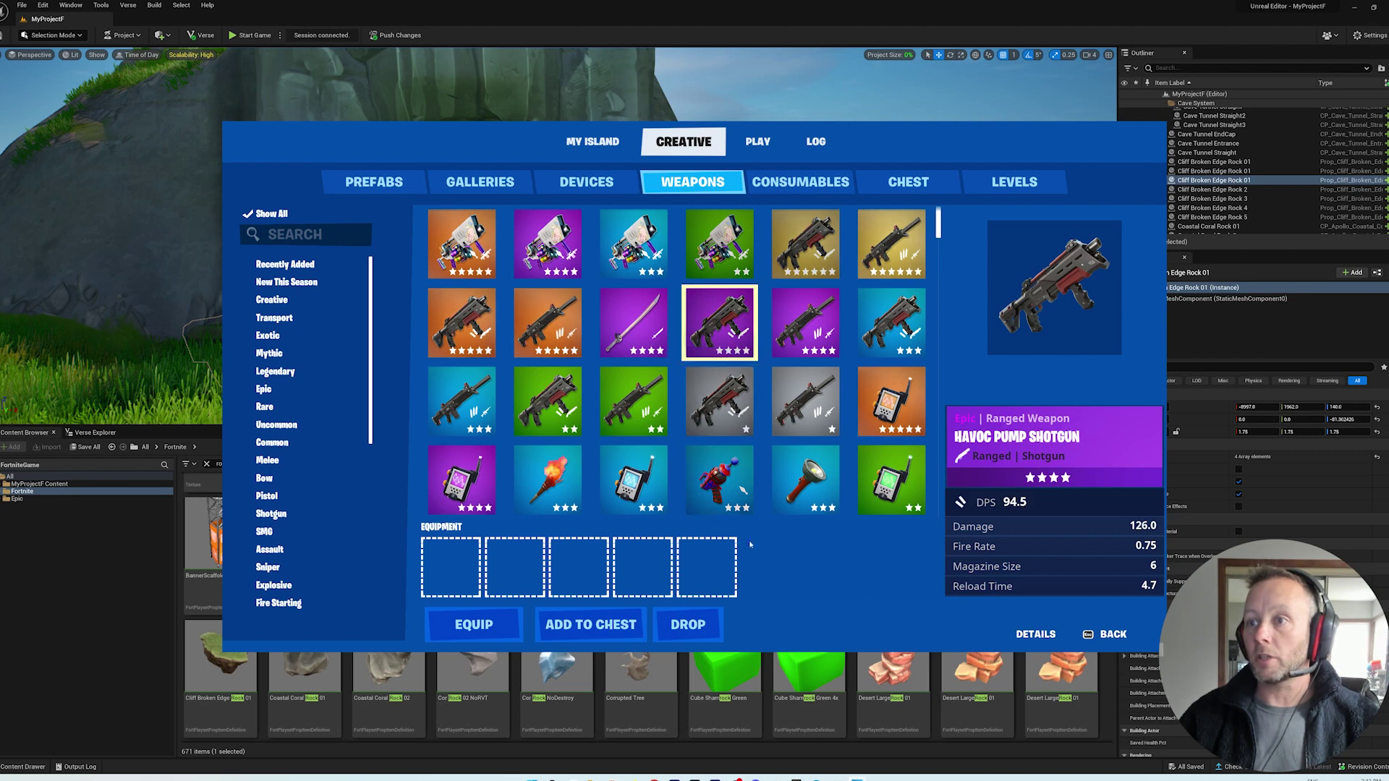
key(e)
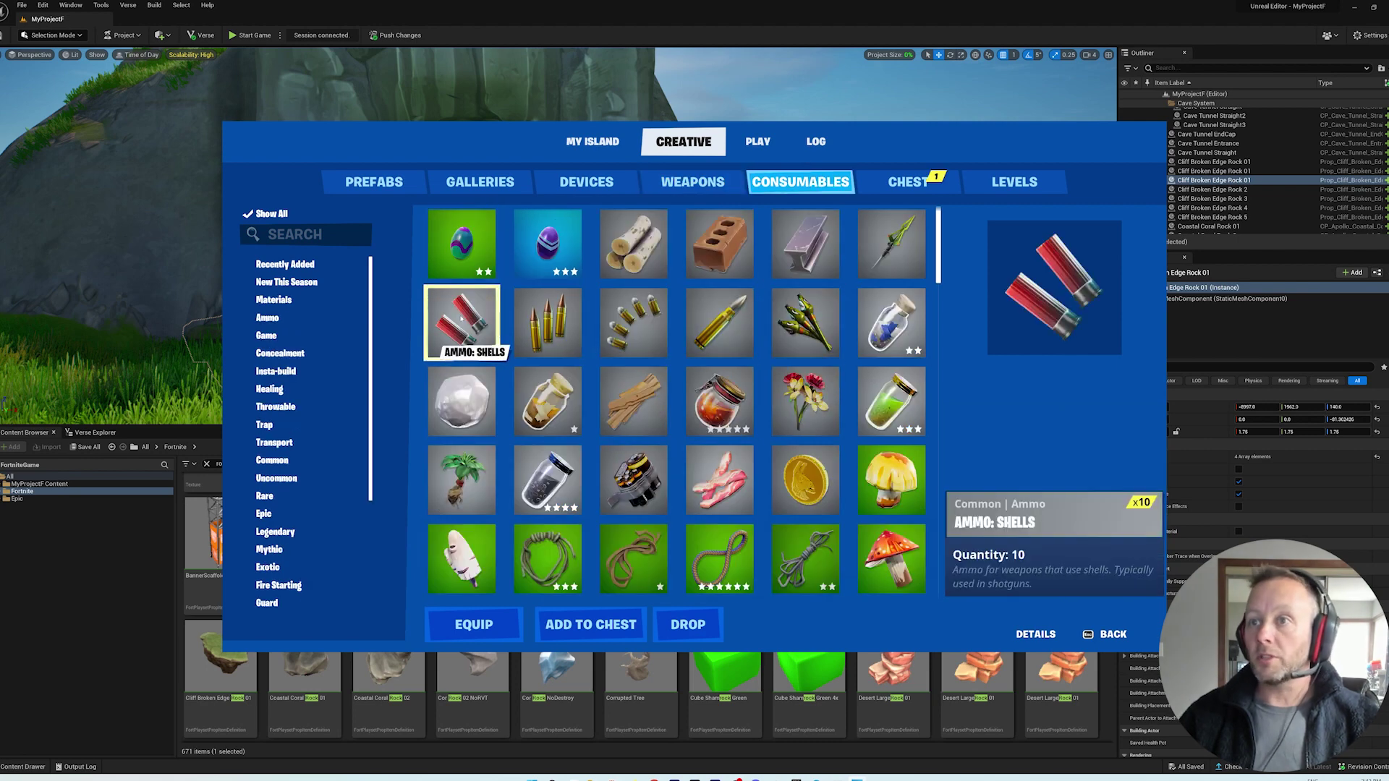
click(591, 625)
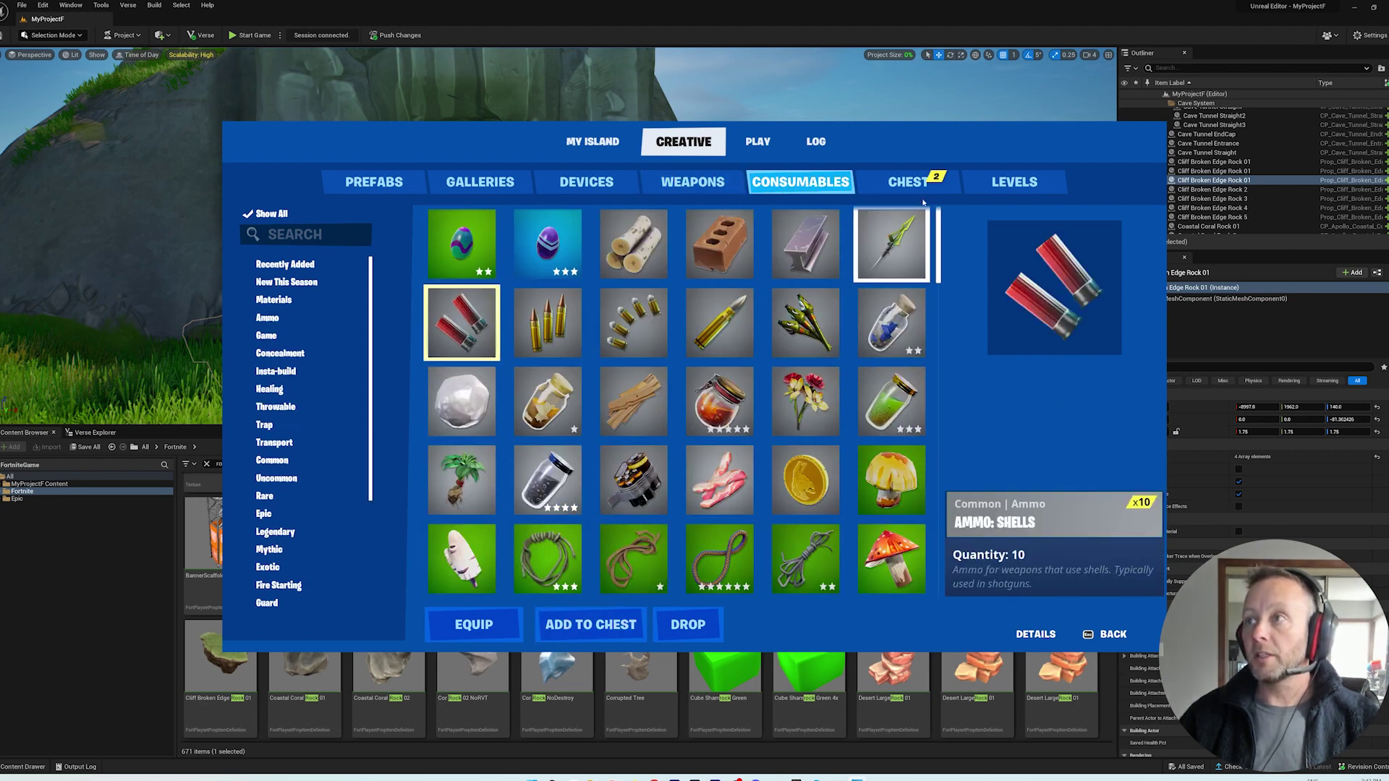
click(908, 181)
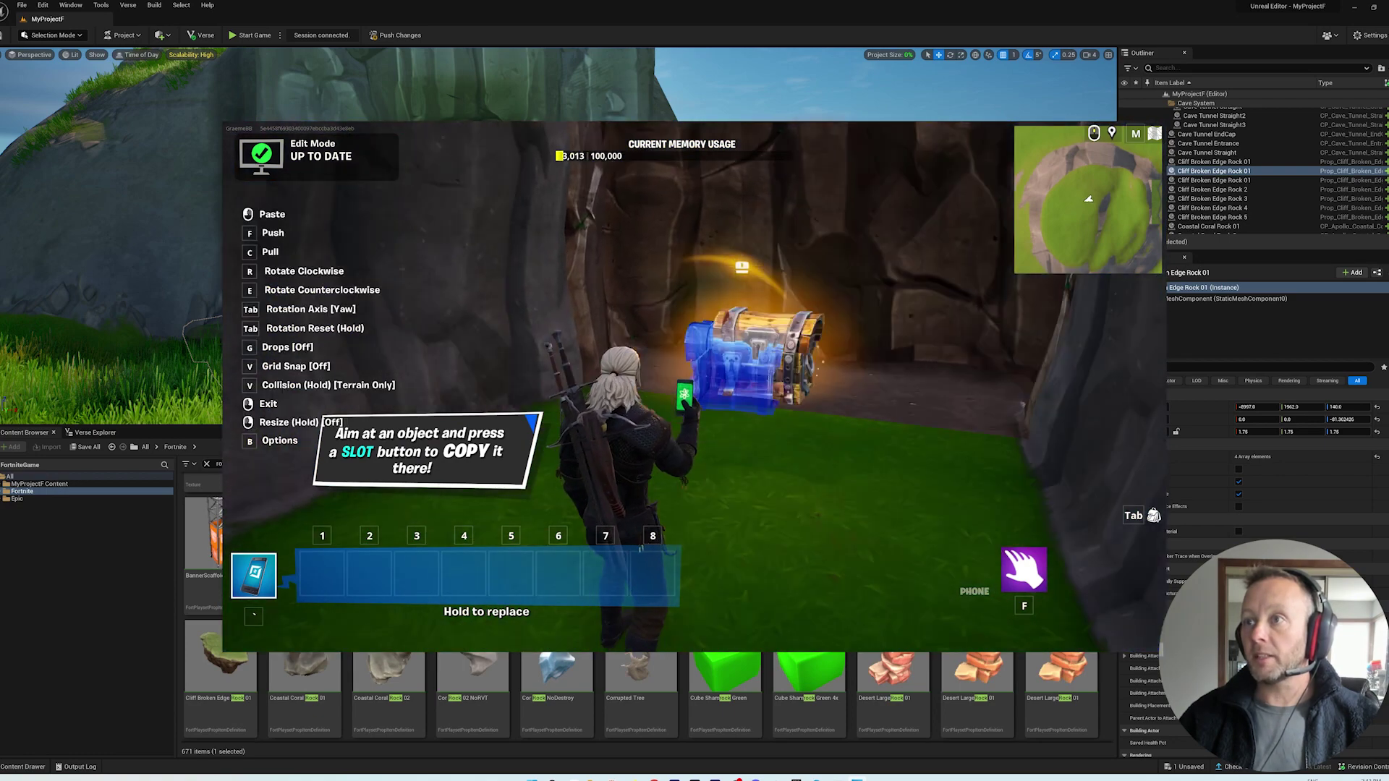
Place the loot chest at the tunnel's far end and step back to view it
click(692, 386)
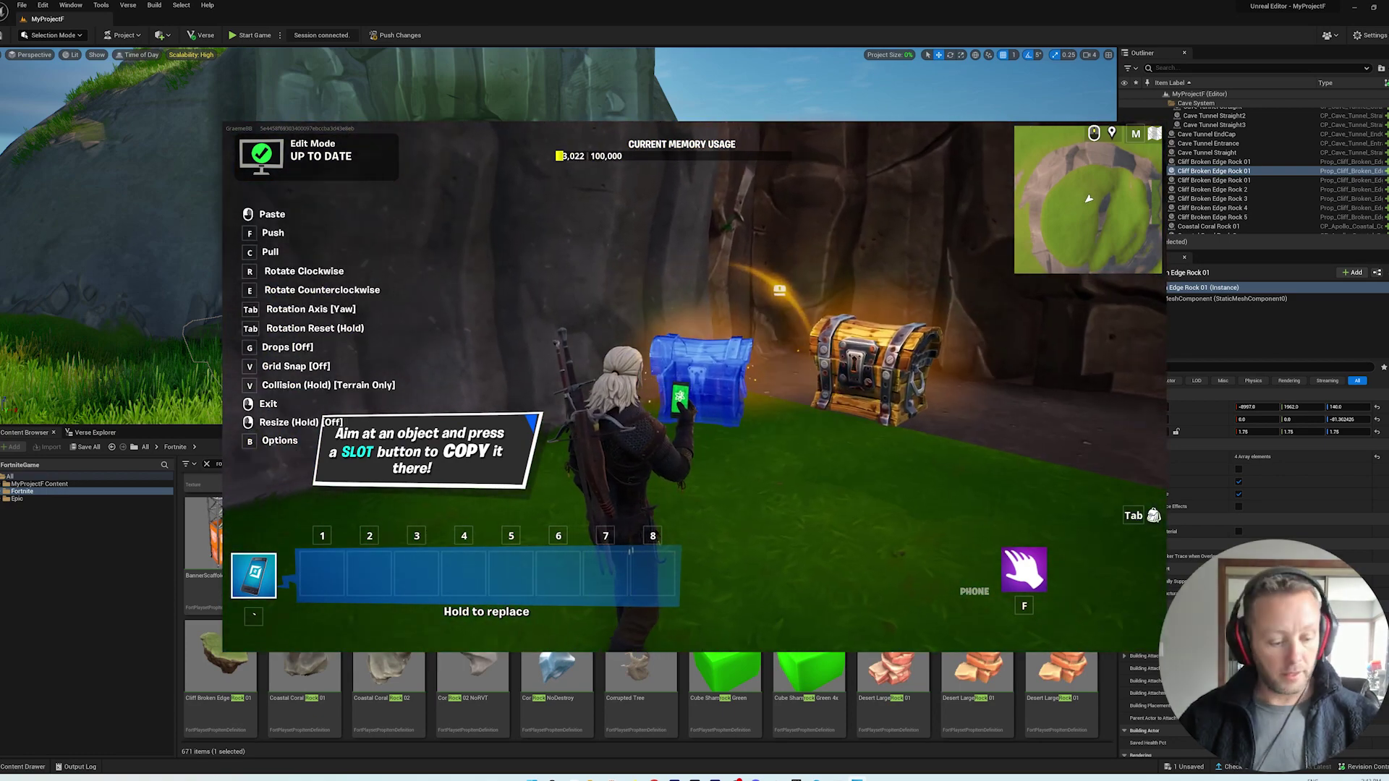
key(w)
key(s)
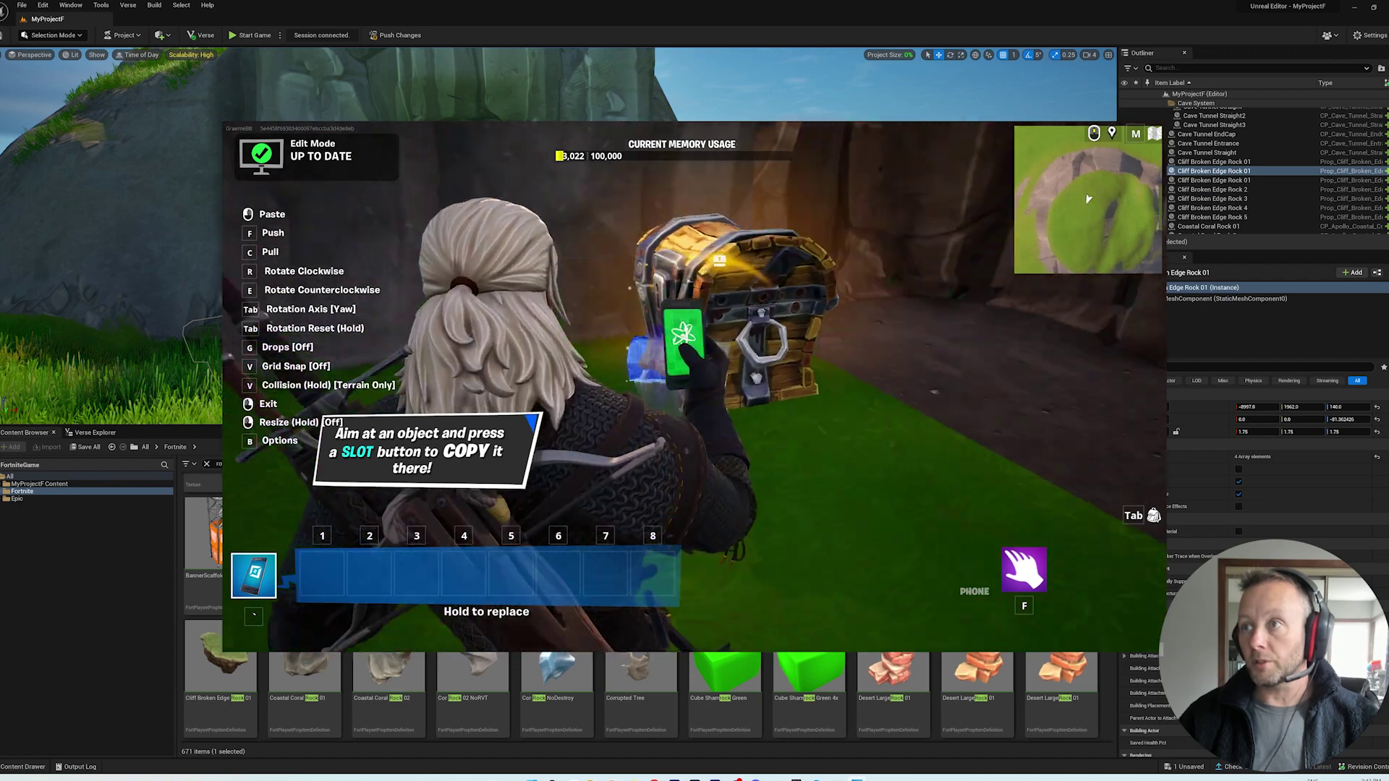
key(s)
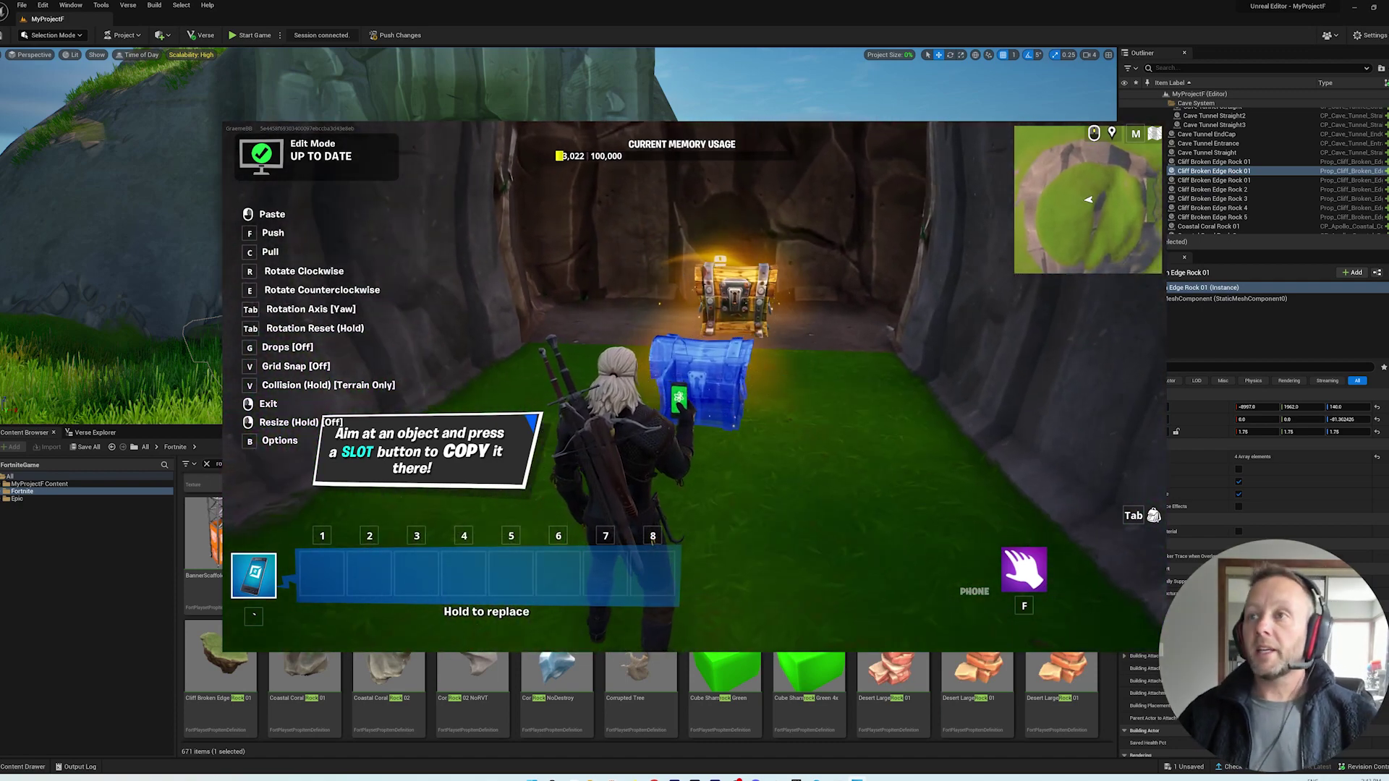
In UEFN, move the loot chest back onto the tunnel's dirt floor, then return to Fortnite
key(alt+Tab)
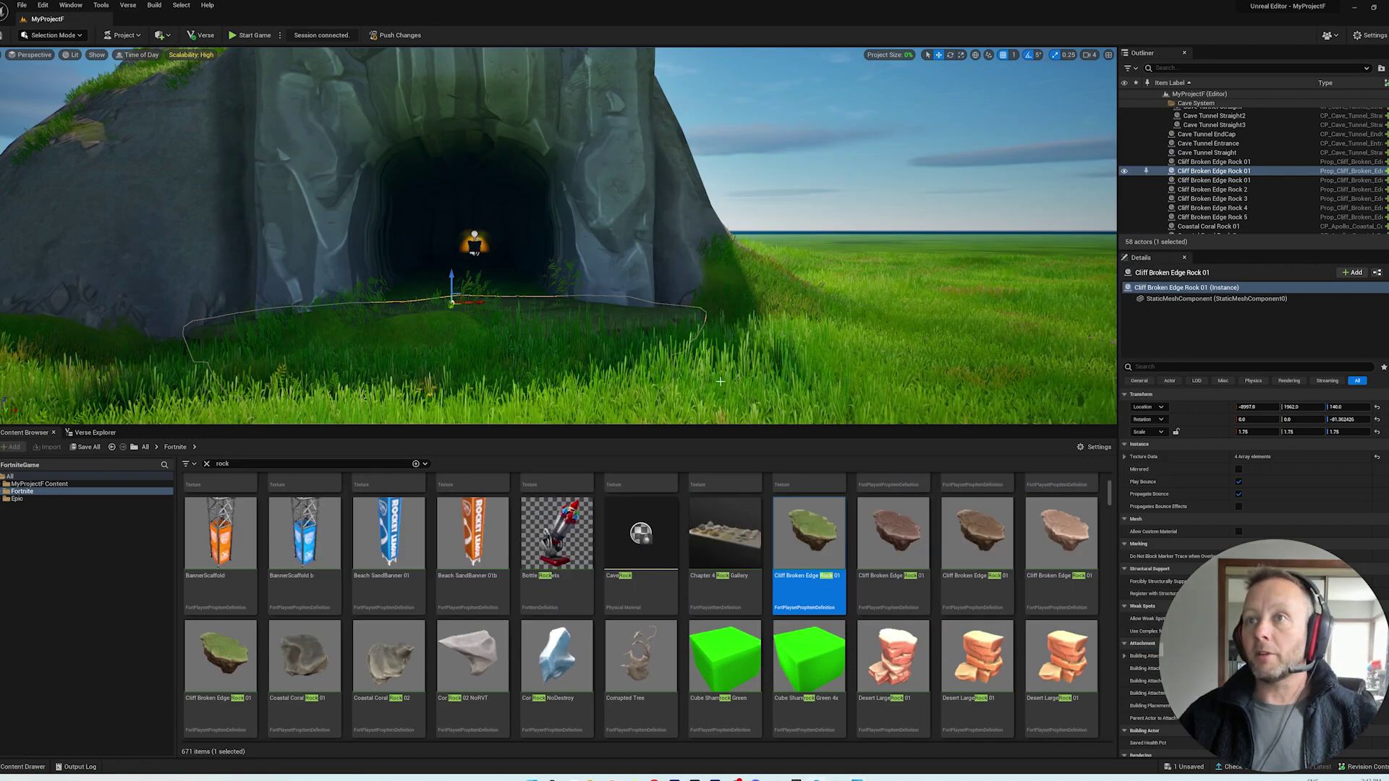
mouse_move(565, 305)
mouse_down()
mouse_move(565, 206)
mouse_move(439, 284)
mouse_up()
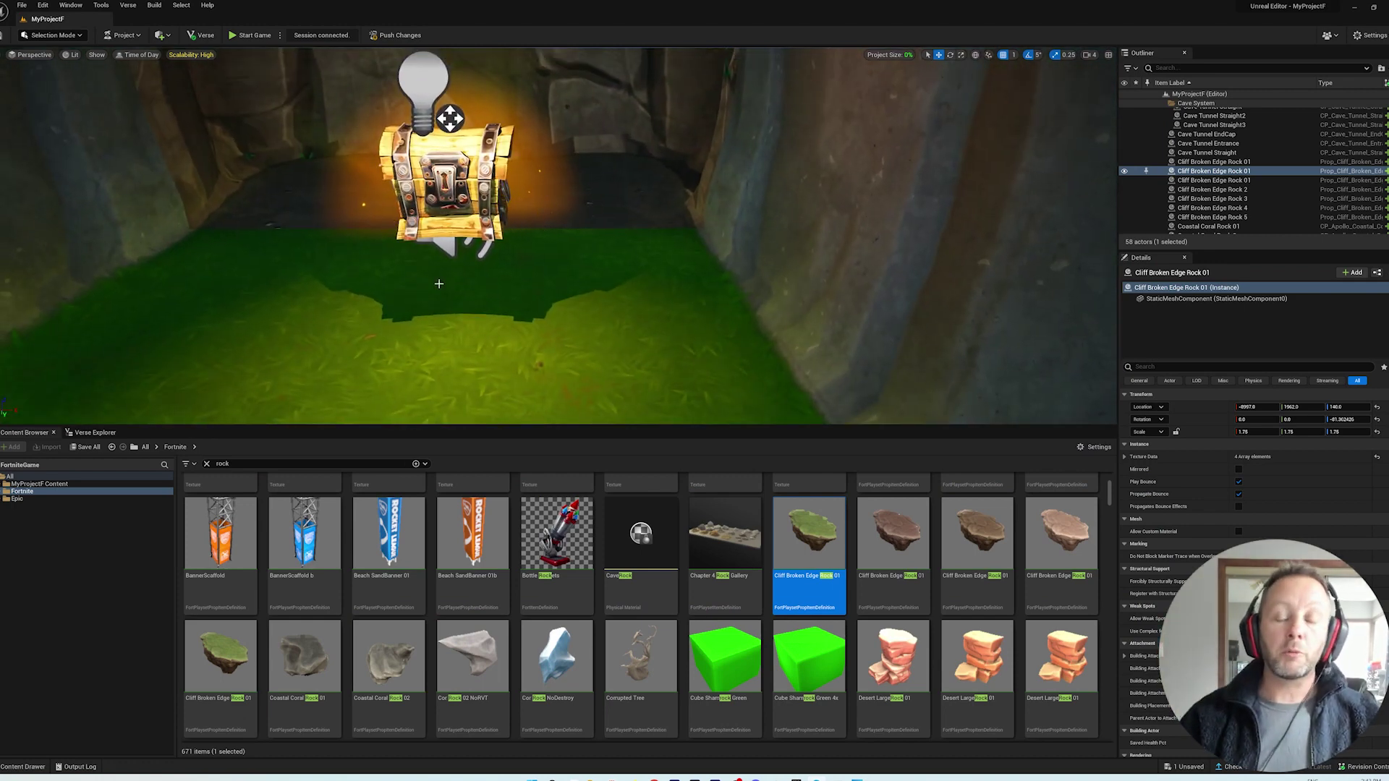
click(521, 182)
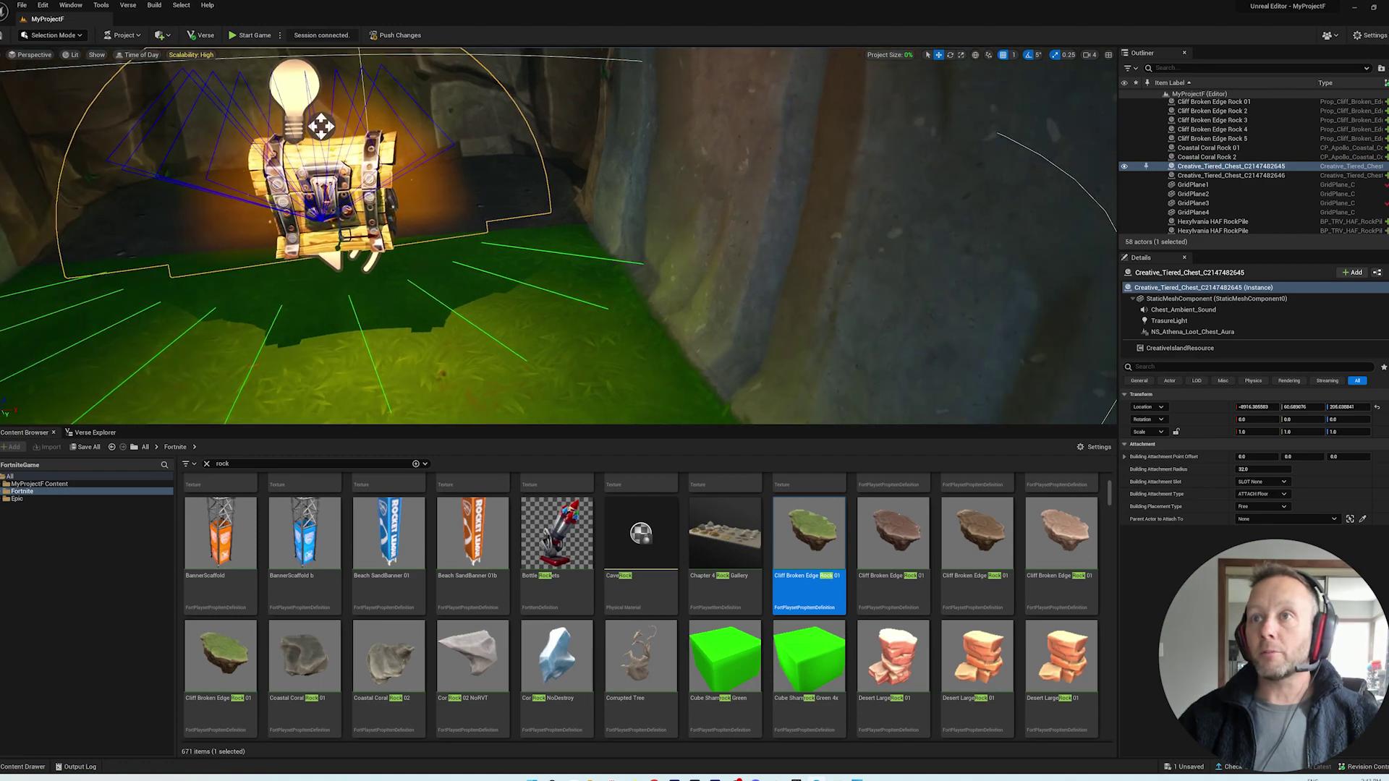
alt+drag(521, 181, 435, 182)
alt+drag(569, 191, 546, 191)
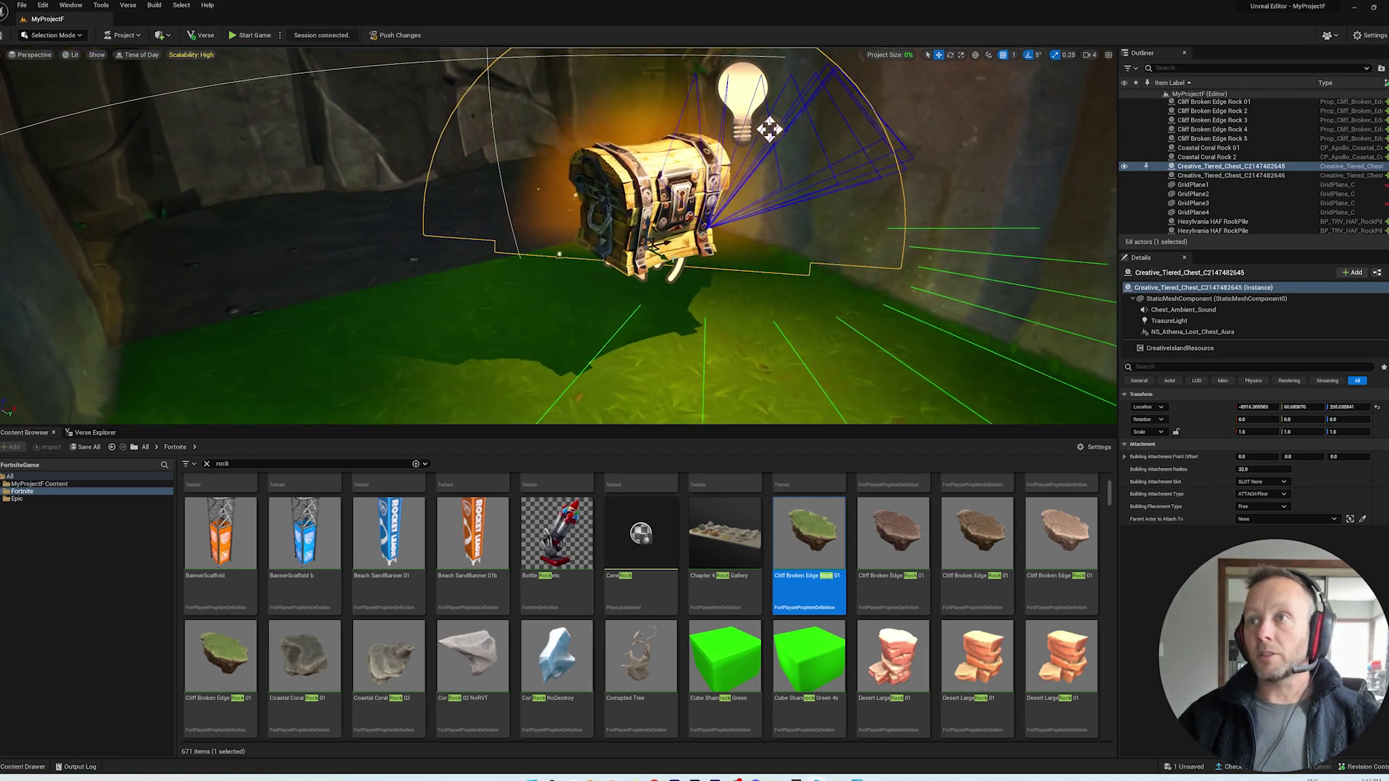
mouse_move(768, 128)
mouse_down()
mouse_move(509, 79)
mouse_move(423, 85)
mouse_move(430, 171)
mouse_up()
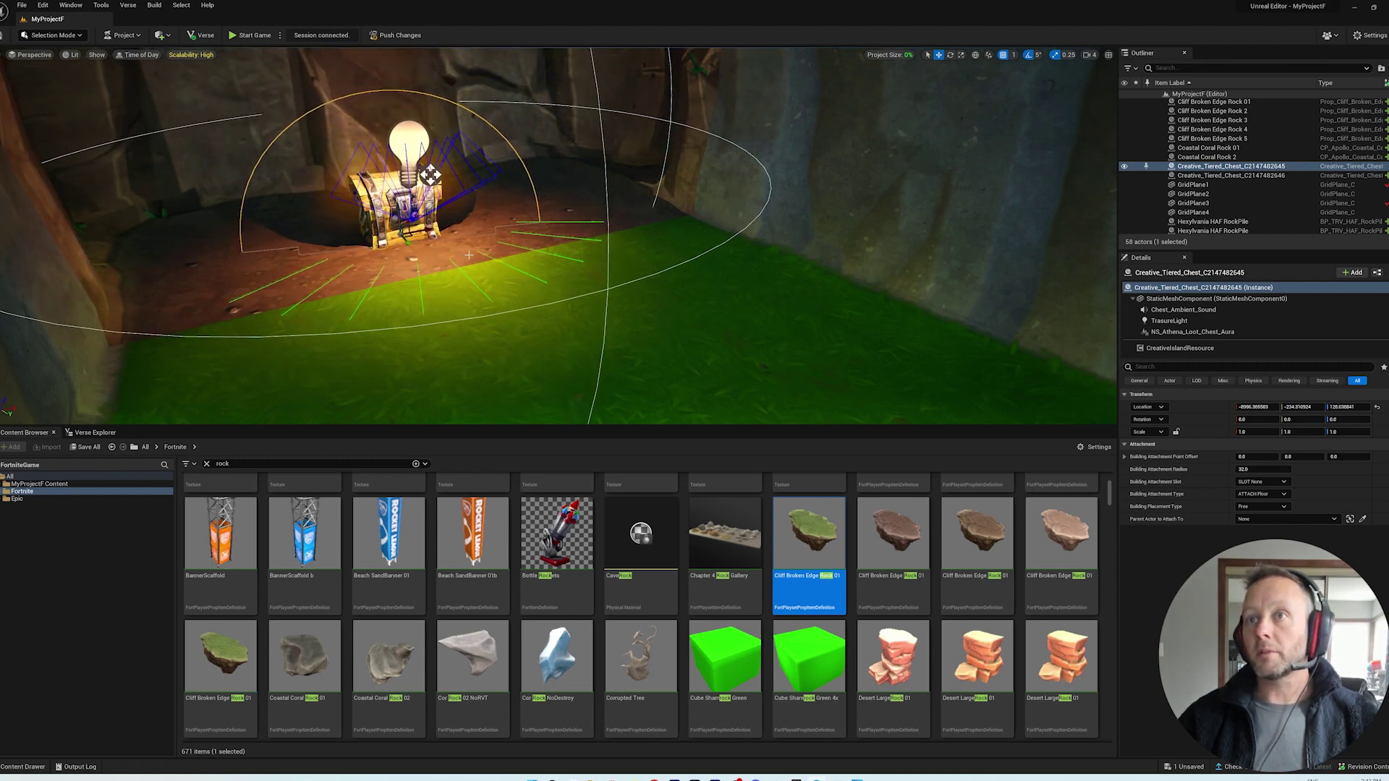
key(alt+Tab)
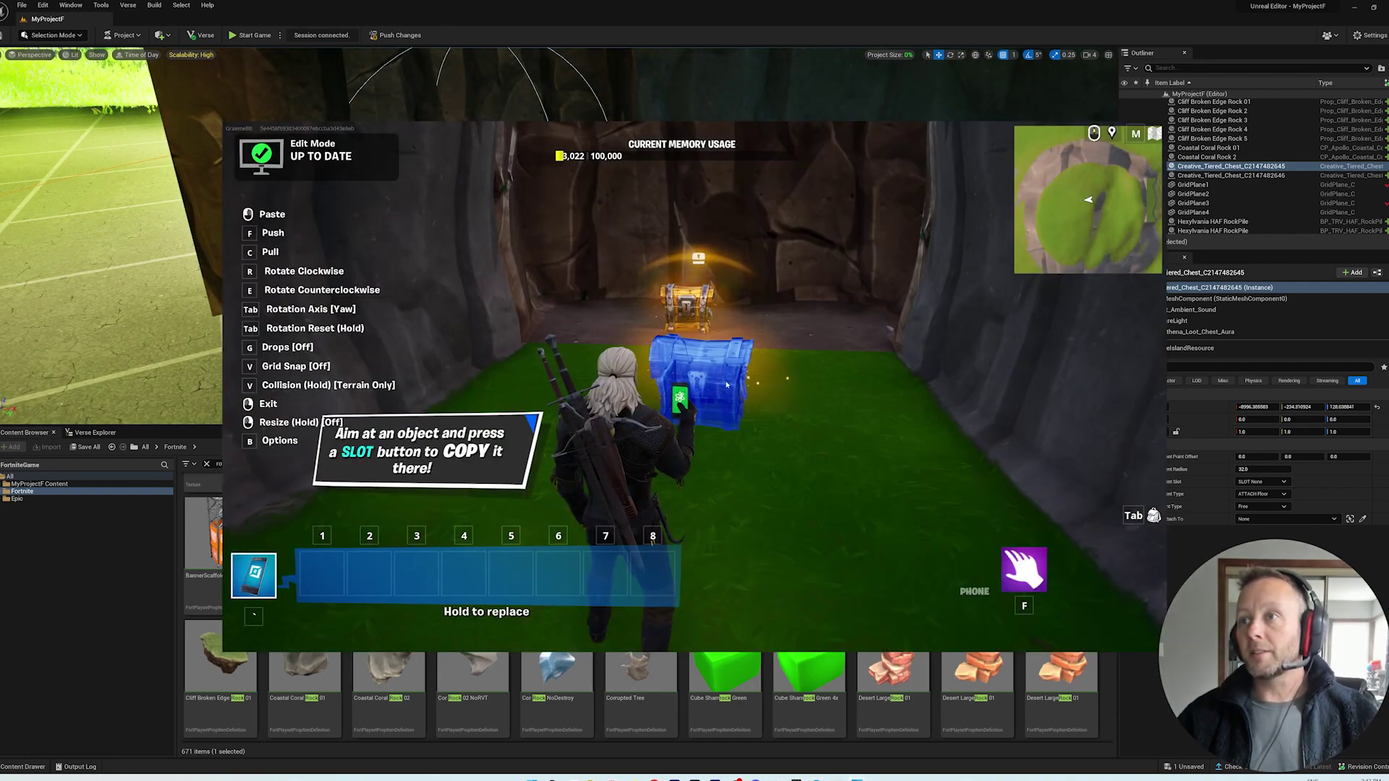
Cancel the held chest copy, walk up to inspect the chest, then return to UEFN
right_click(694, 387)
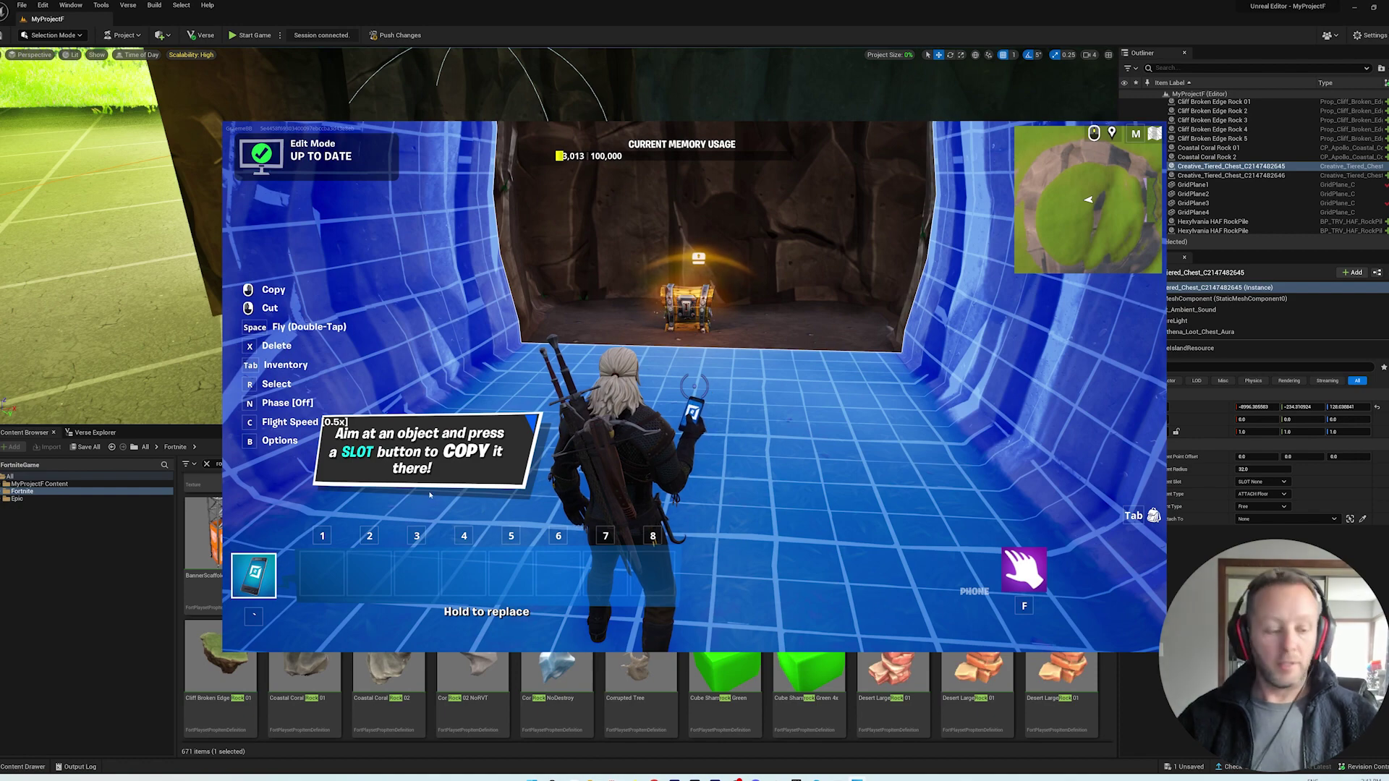
key(f)
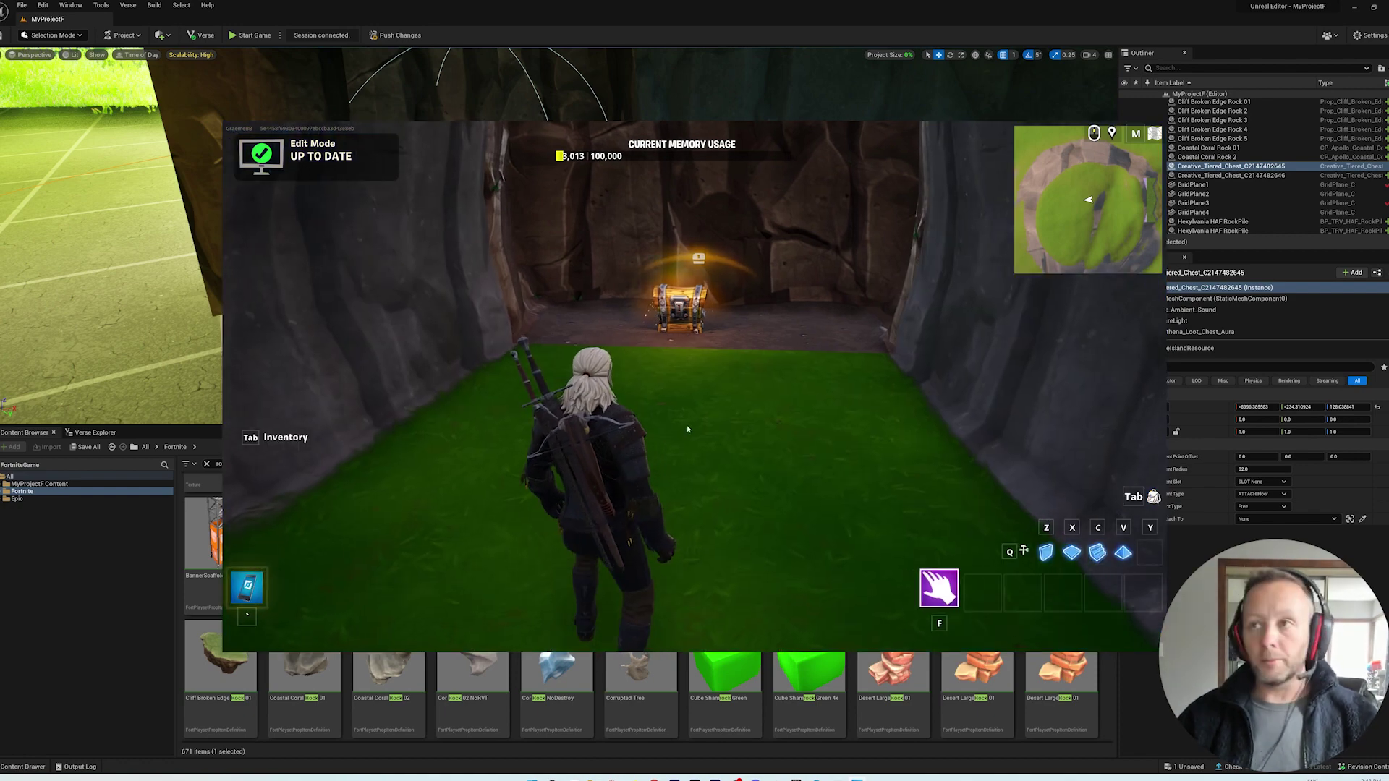
key(w)
key(d)
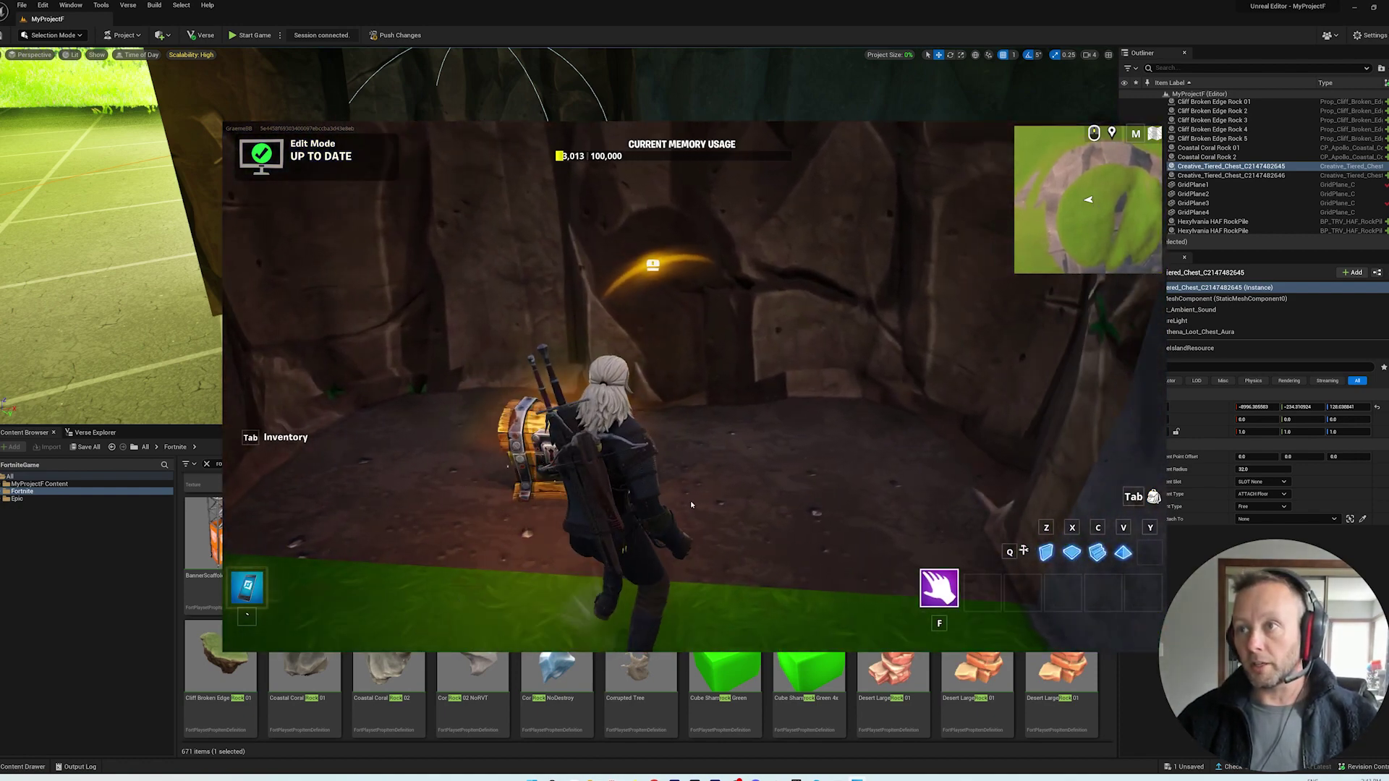
click(660, 466)
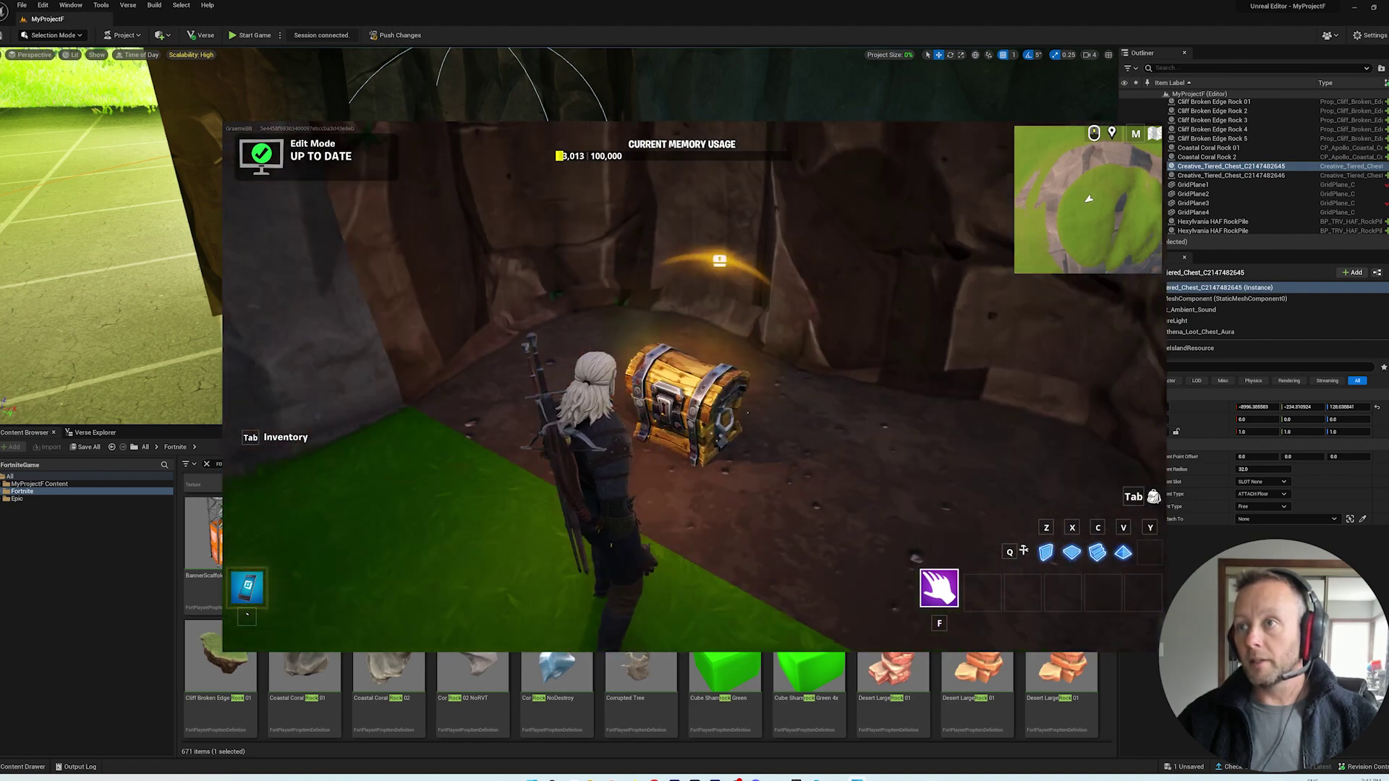
key(a)
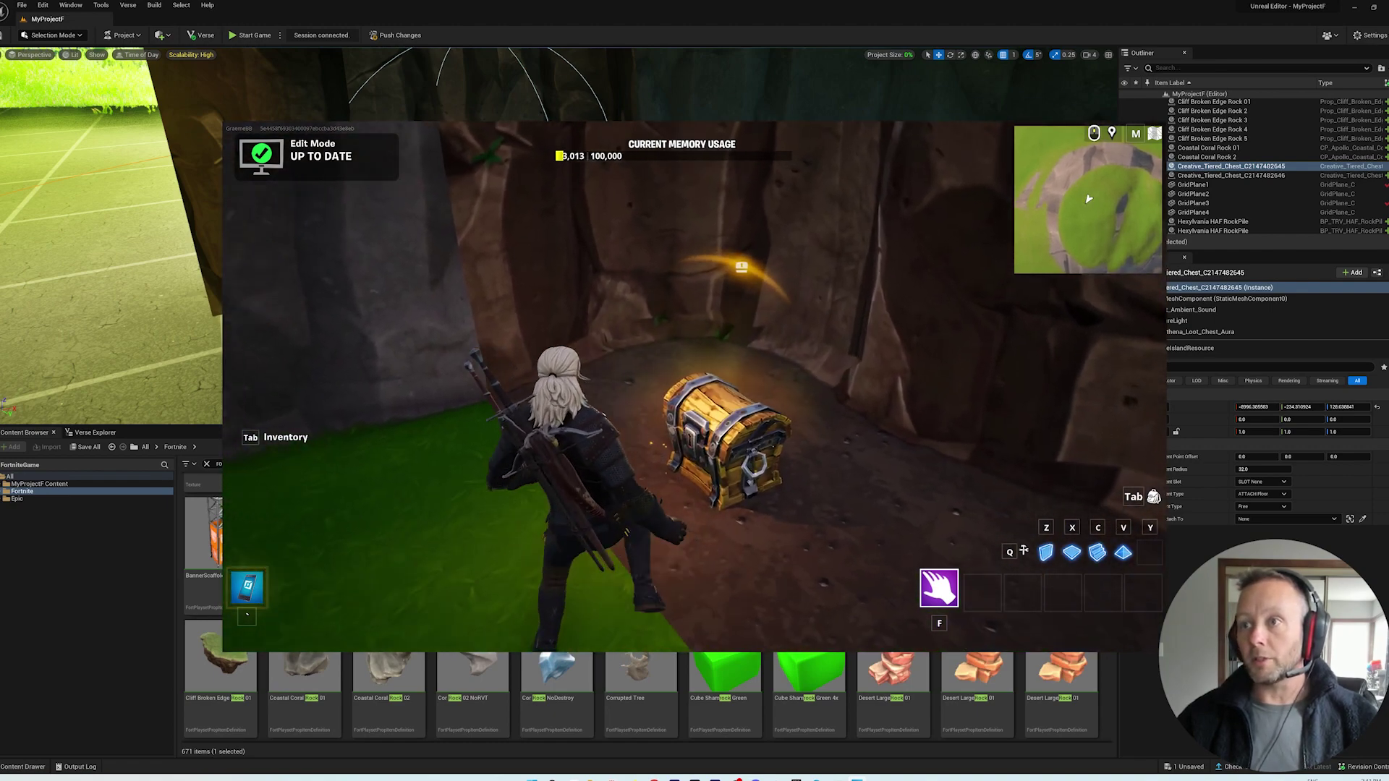
key(alt+Tab)
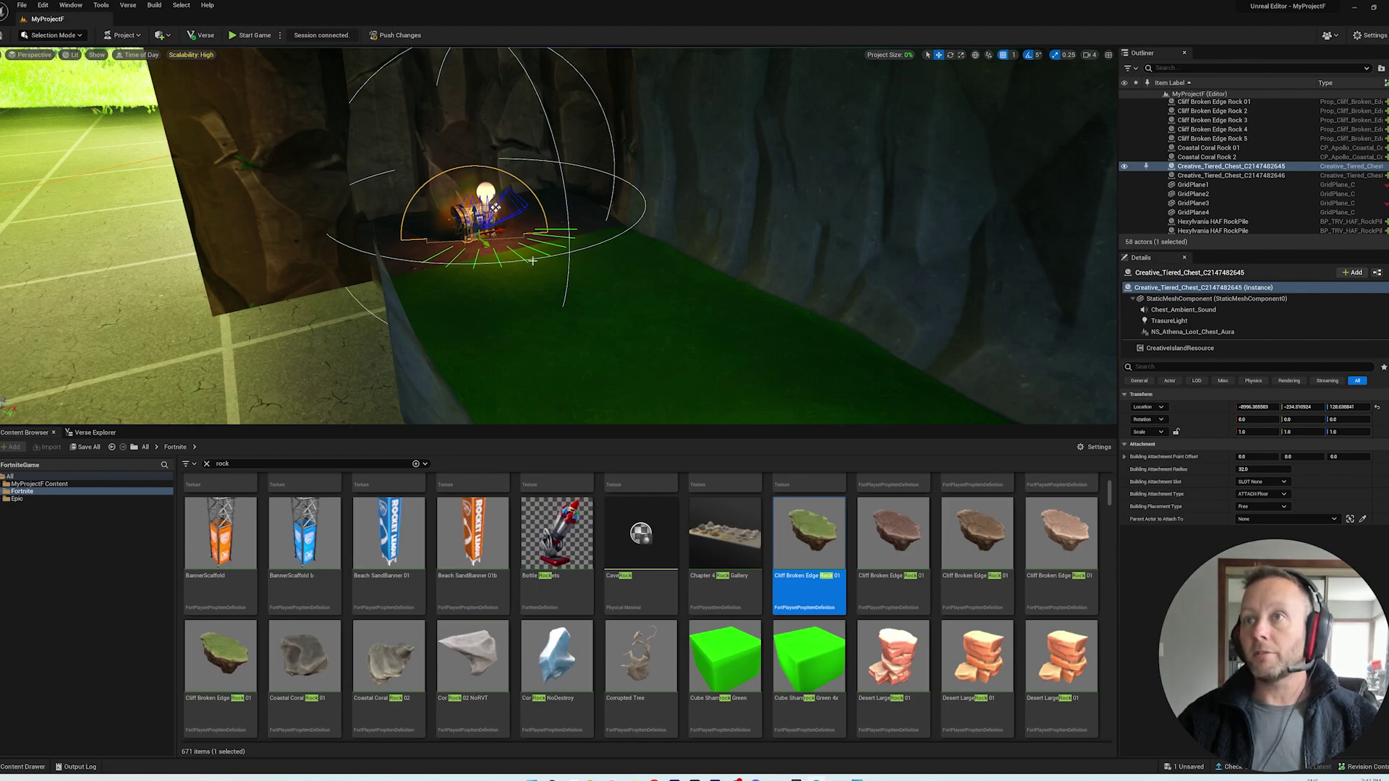
Shift the loot chest along the tunnel floor toward the wall, then return to Fortnite
right_drag(517, 247, 518, 247)
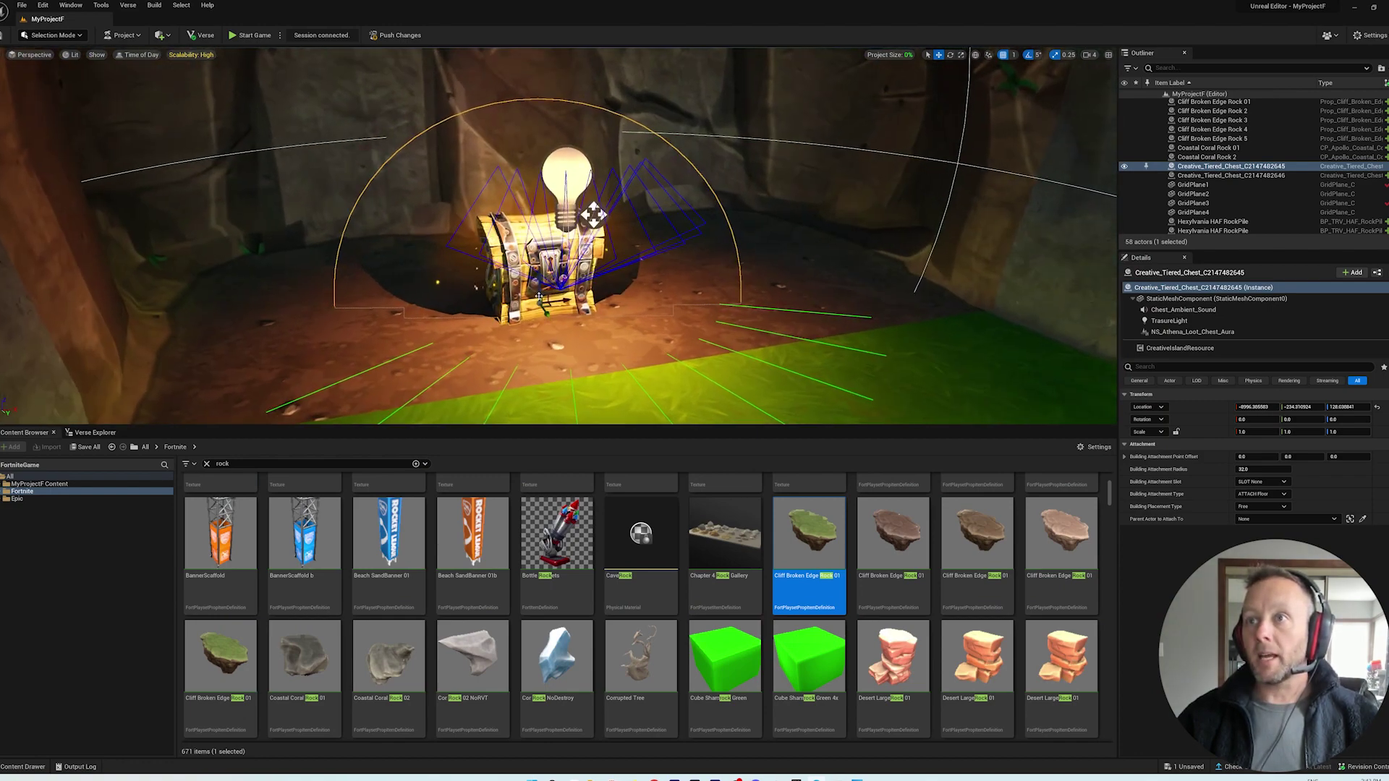
drag(586, 210, 542, 182)
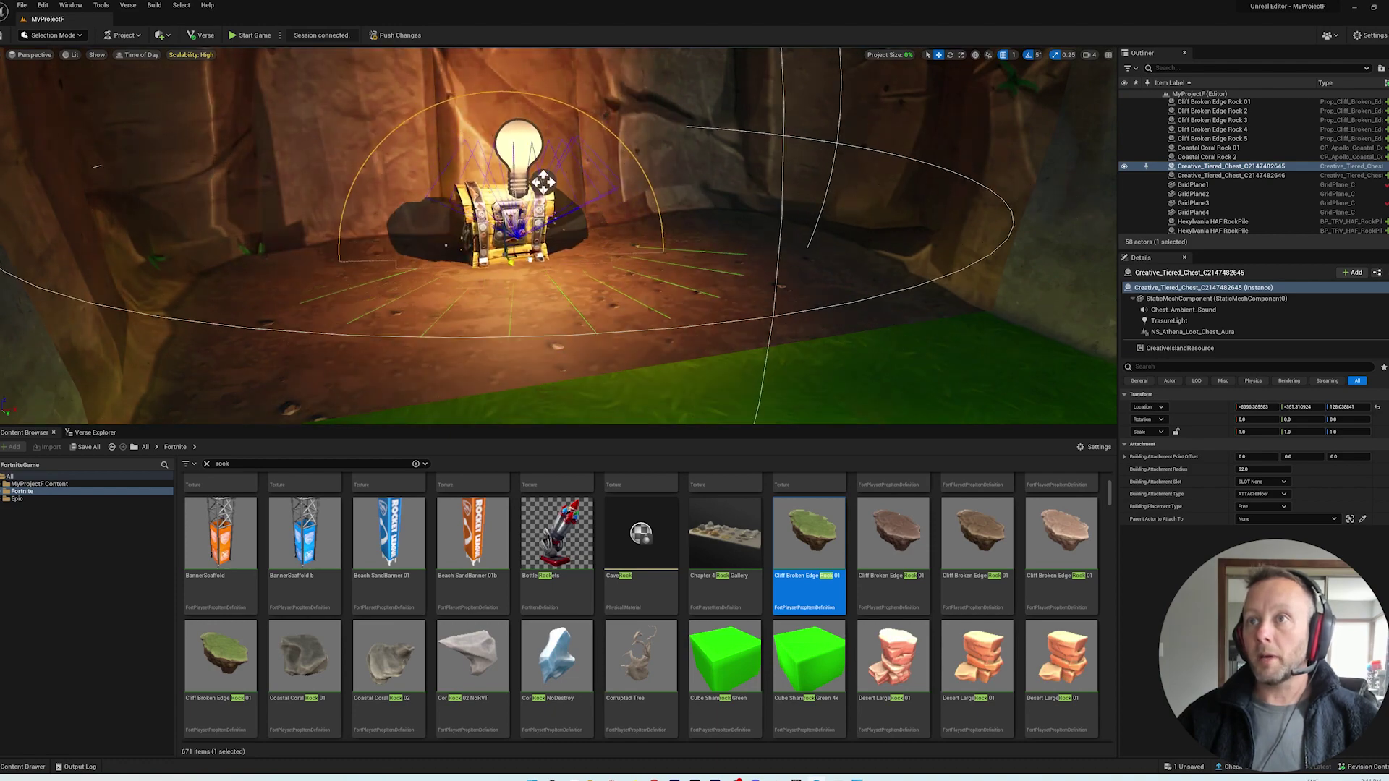
key(alt+Tab)
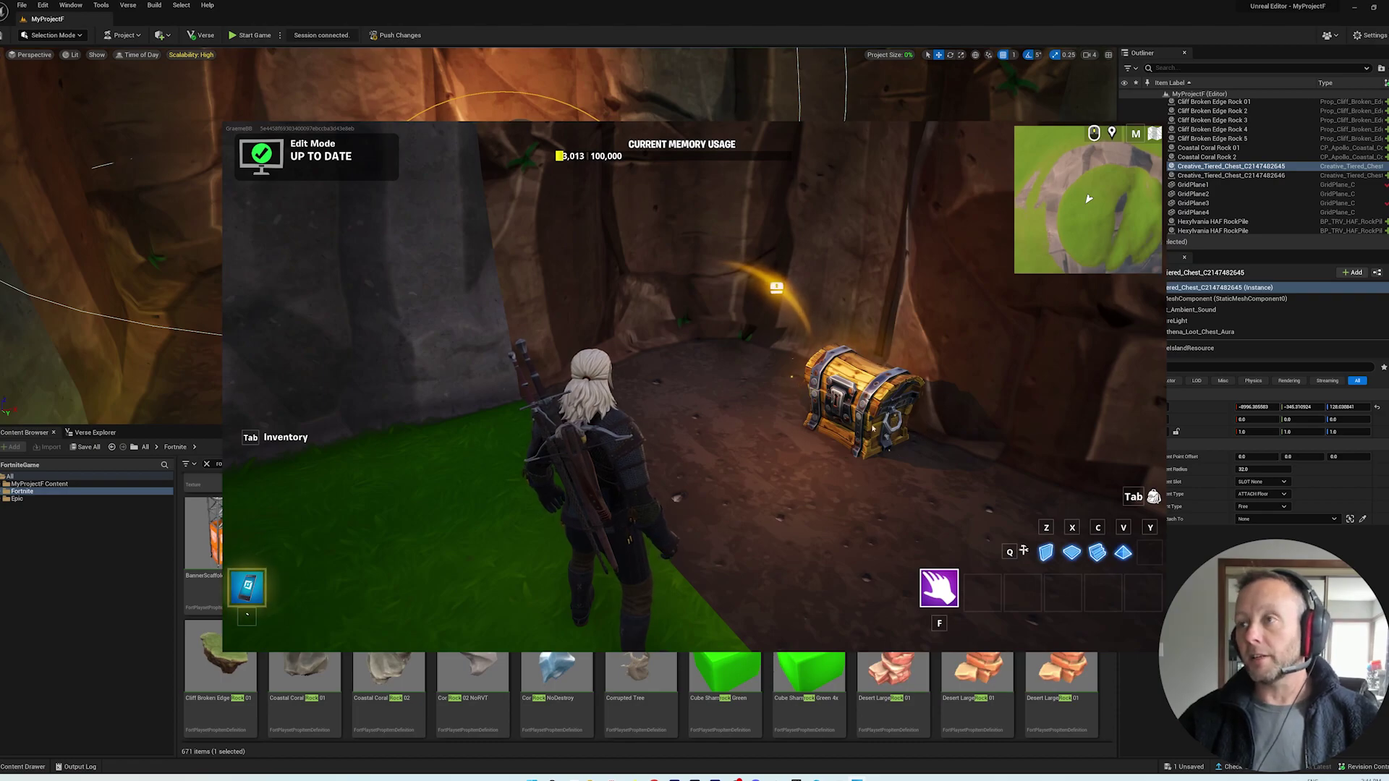
Start a new playtest game session of the cave map
key(w)
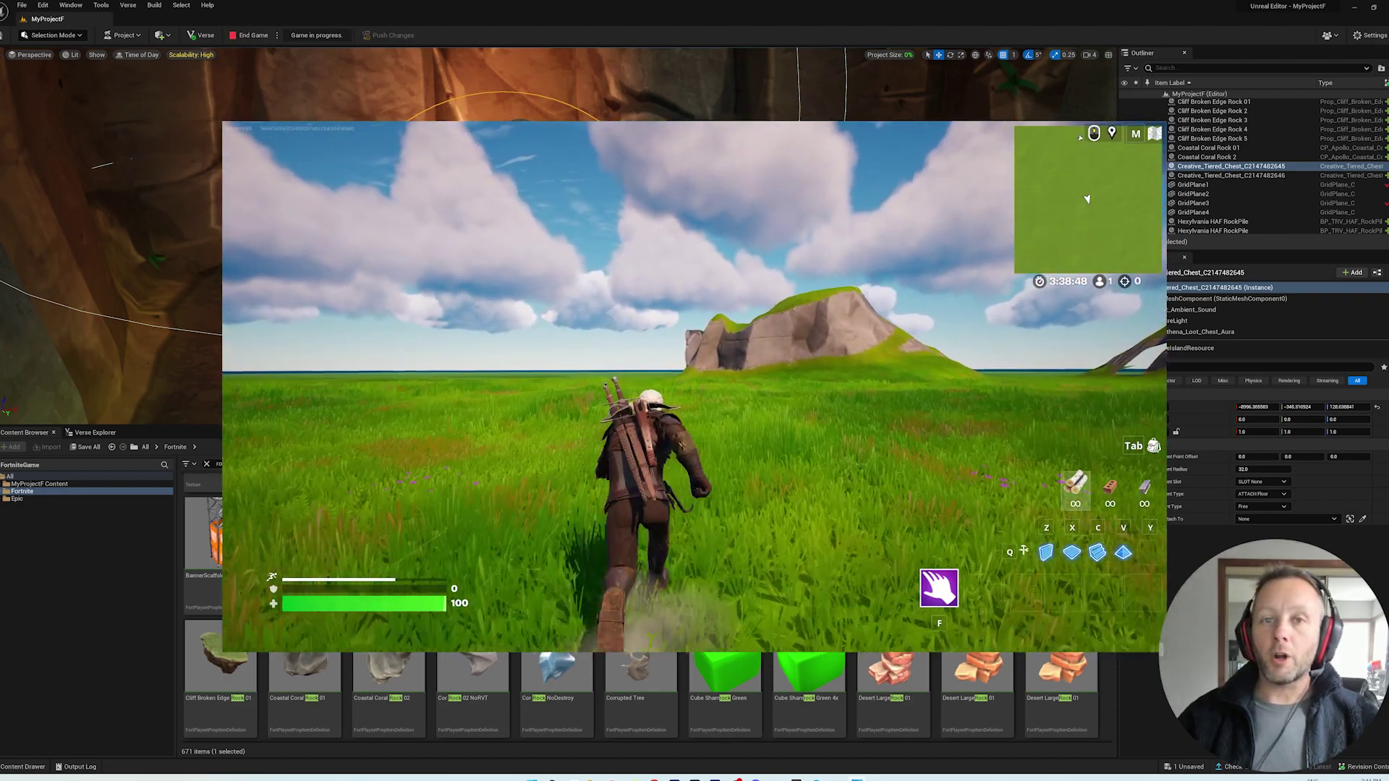